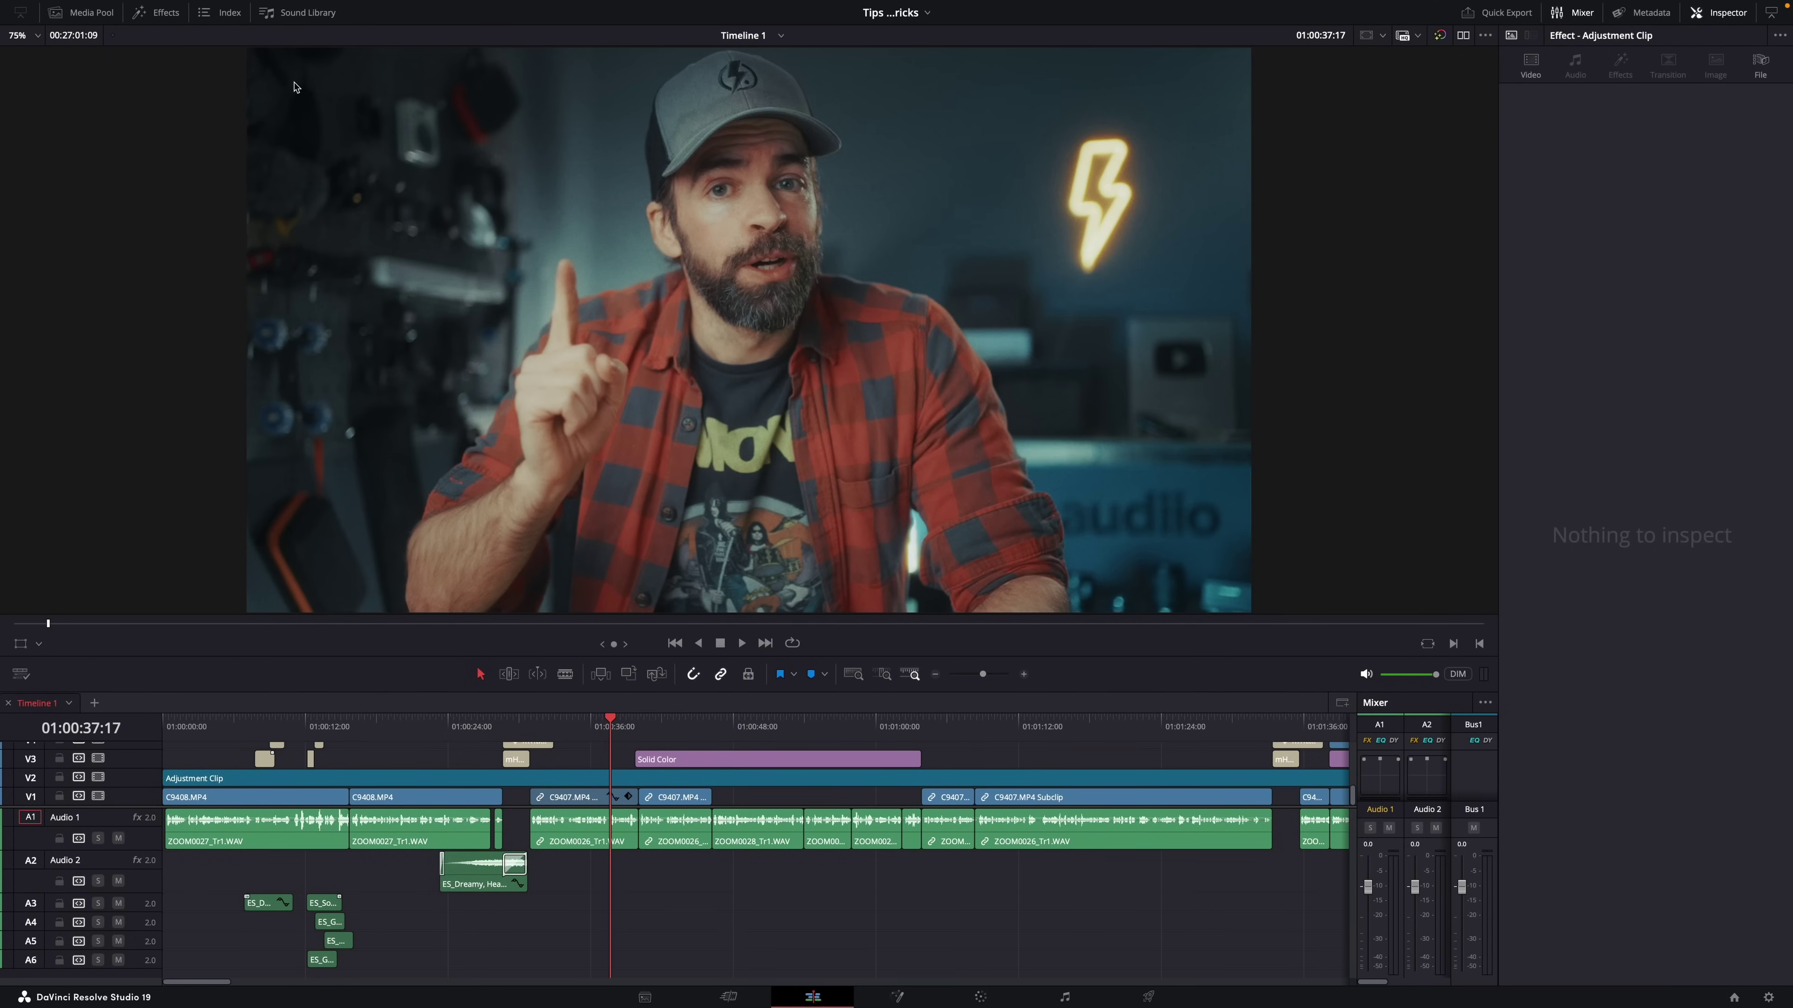
# Step: In Project Settings' Master Settings, set the timeline resolution to 1280 x 720 HD 720P
pyautogui.moveTo(289, 4)
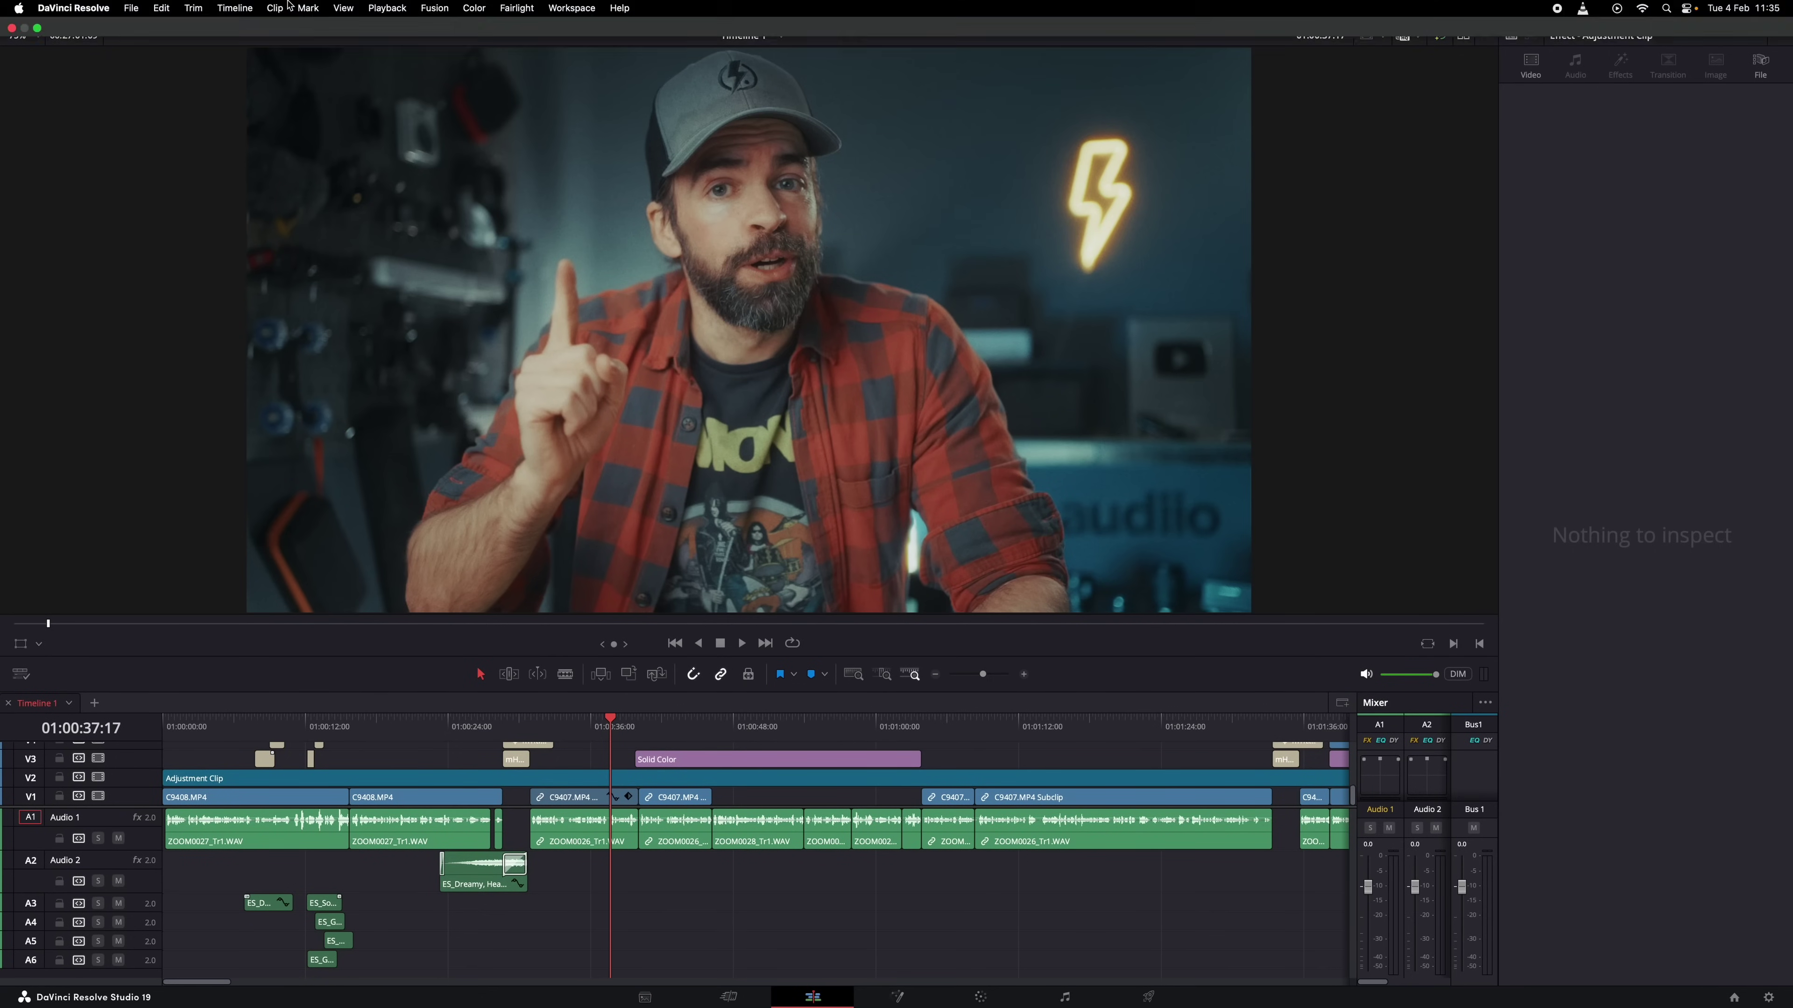
pyautogui.click(387, 7)
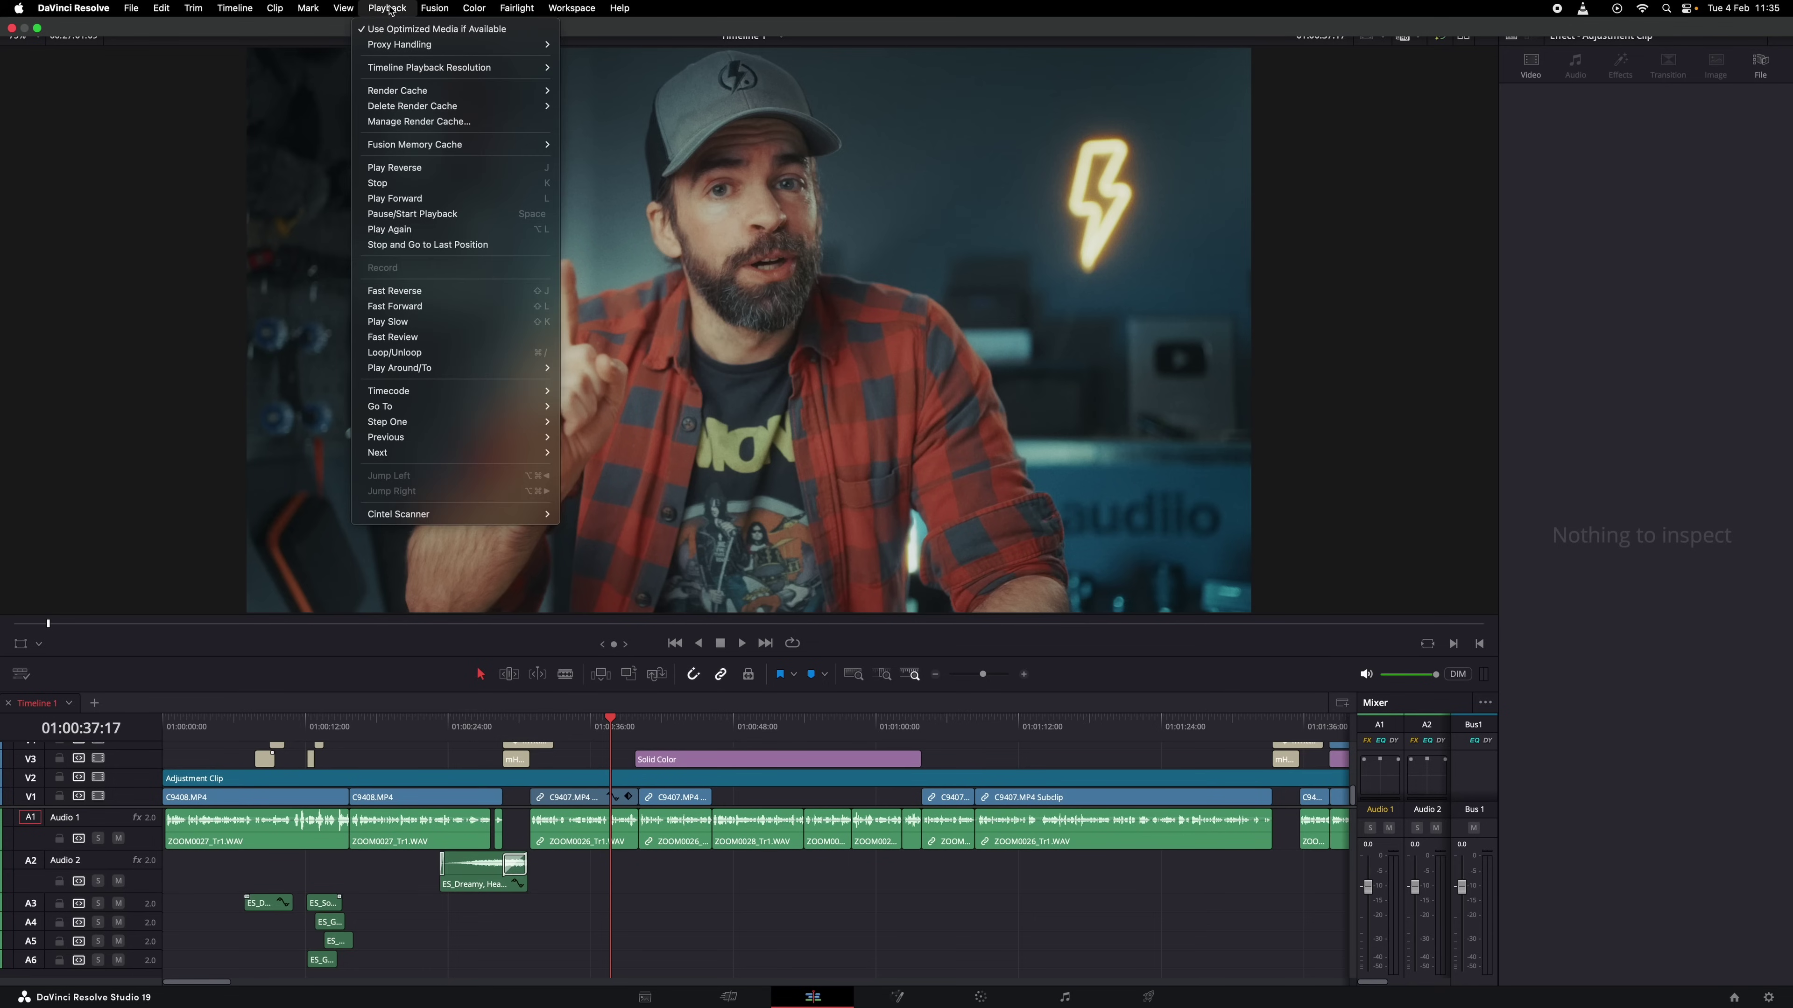
pyautogui.moveTo(402, 64)
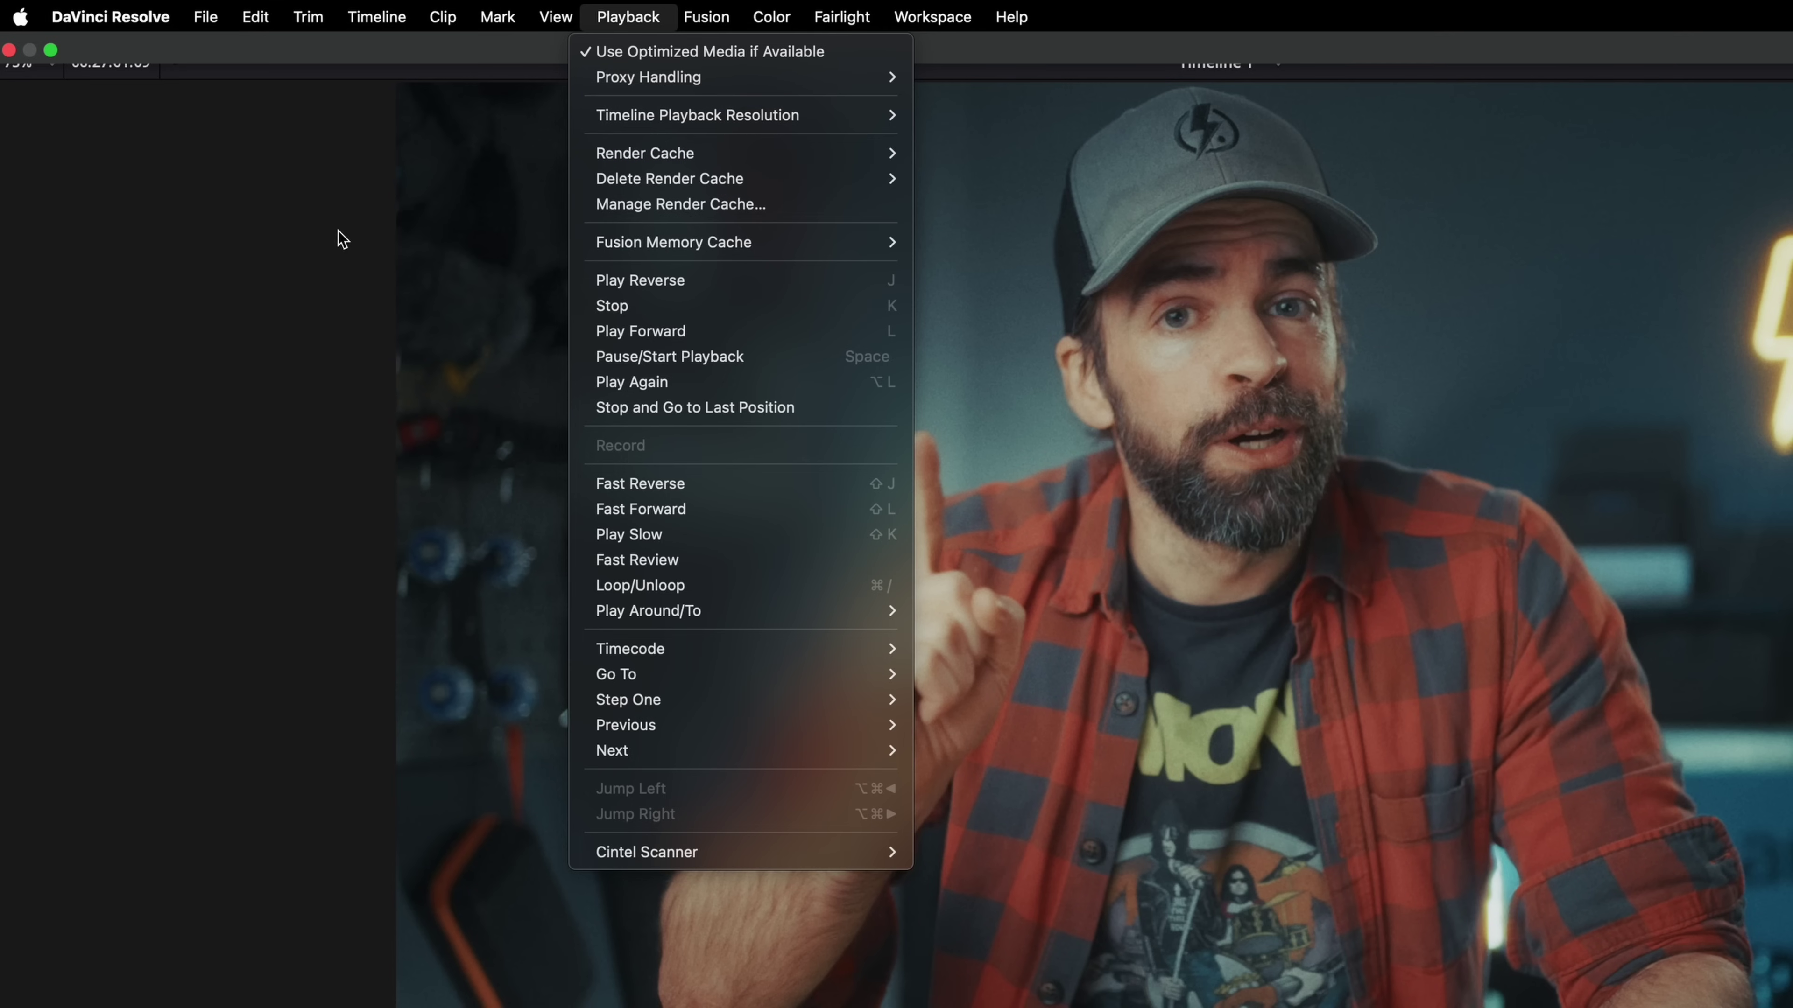
pyautogui.moveTo(190, 21)
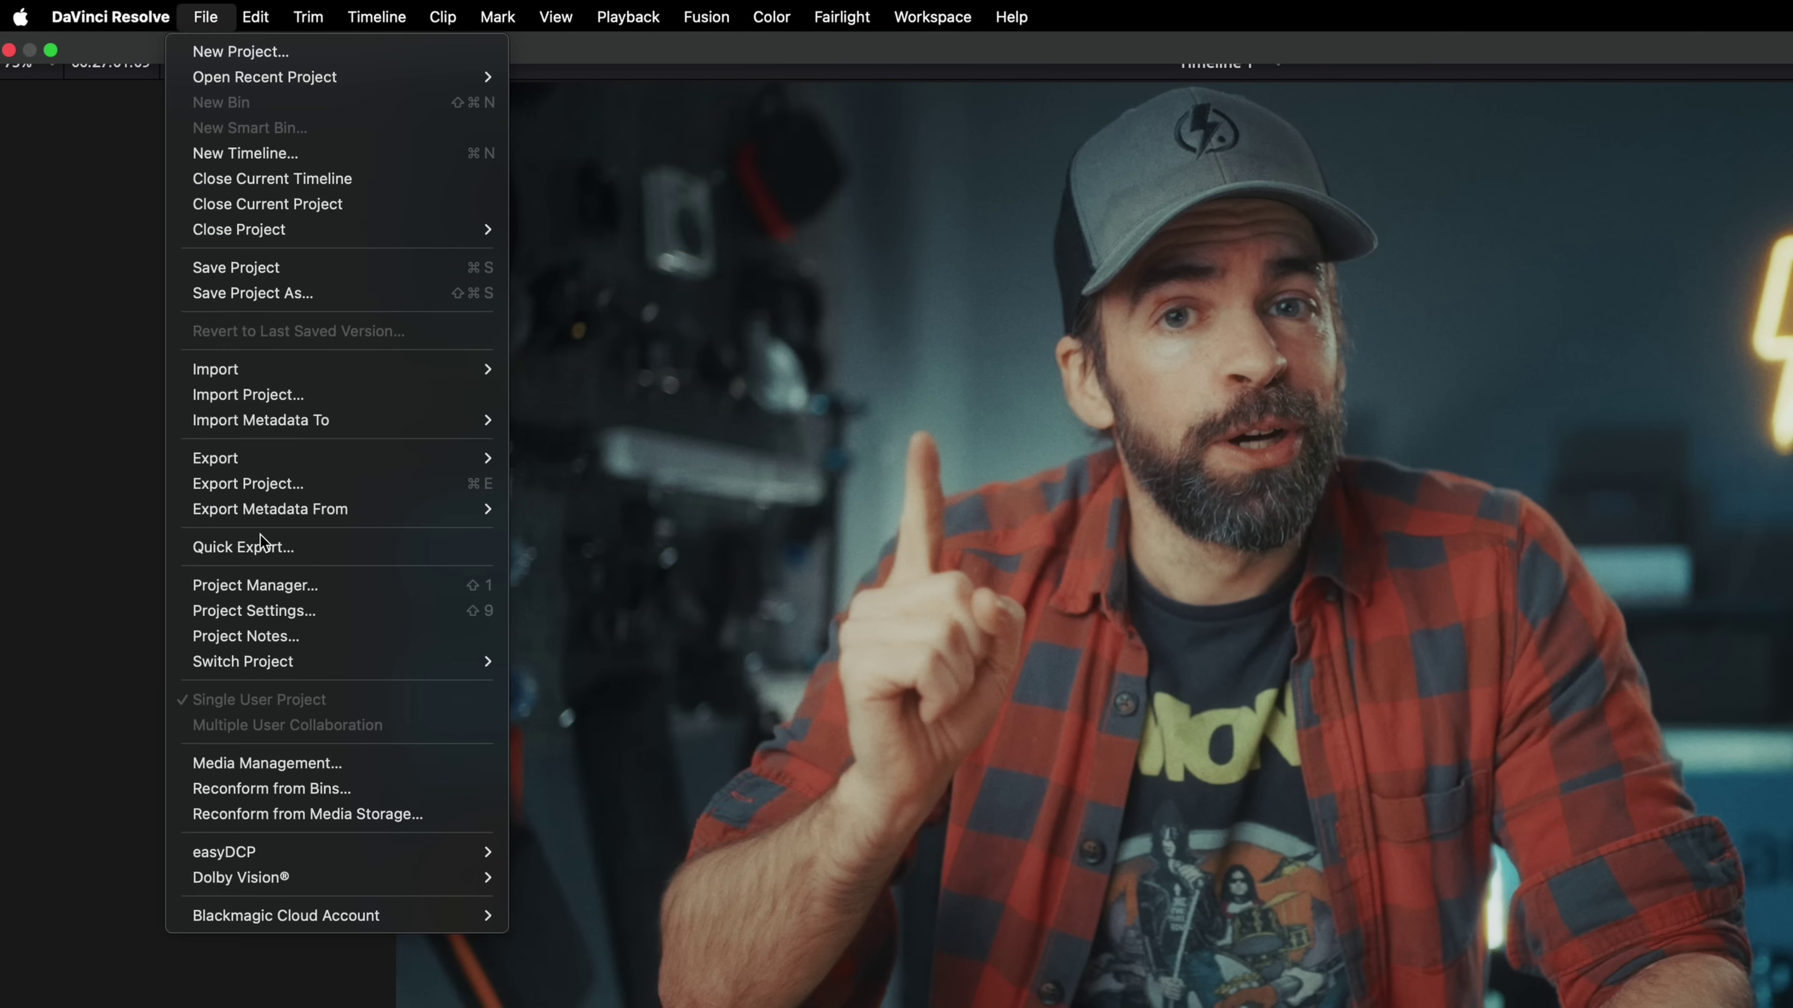
pyautogui.click(290, 612)
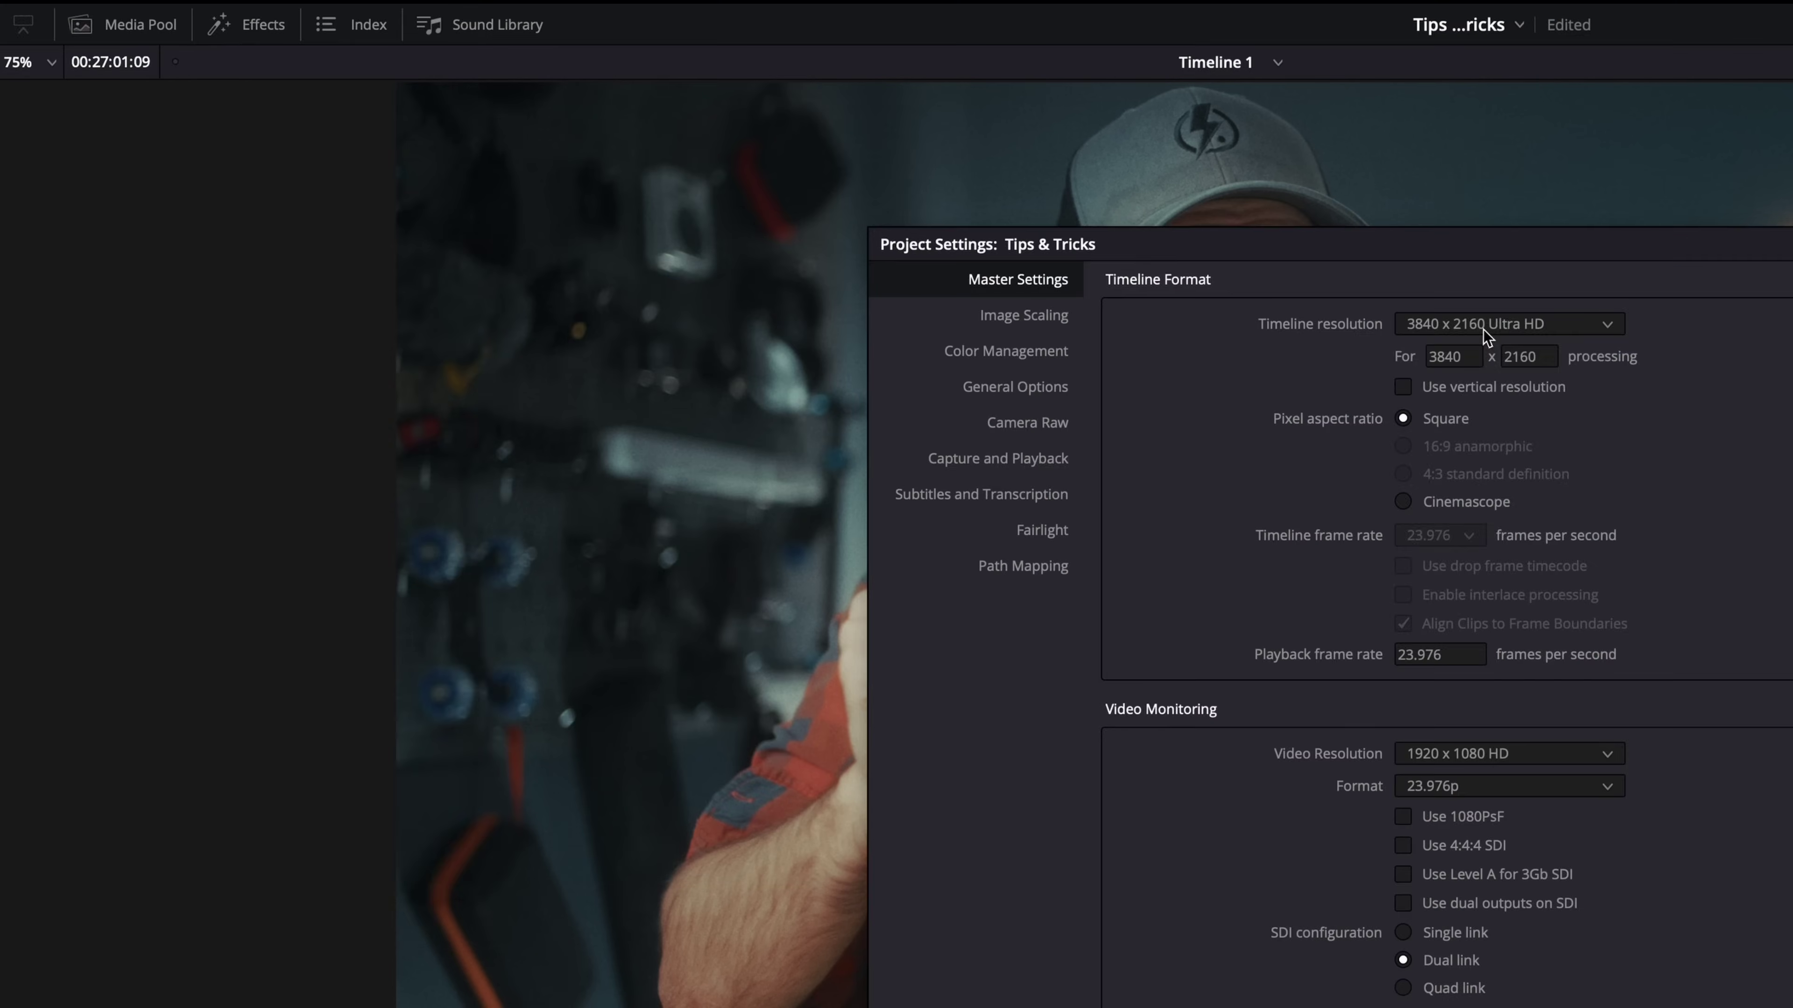
pyautogui.click(1483, 329)
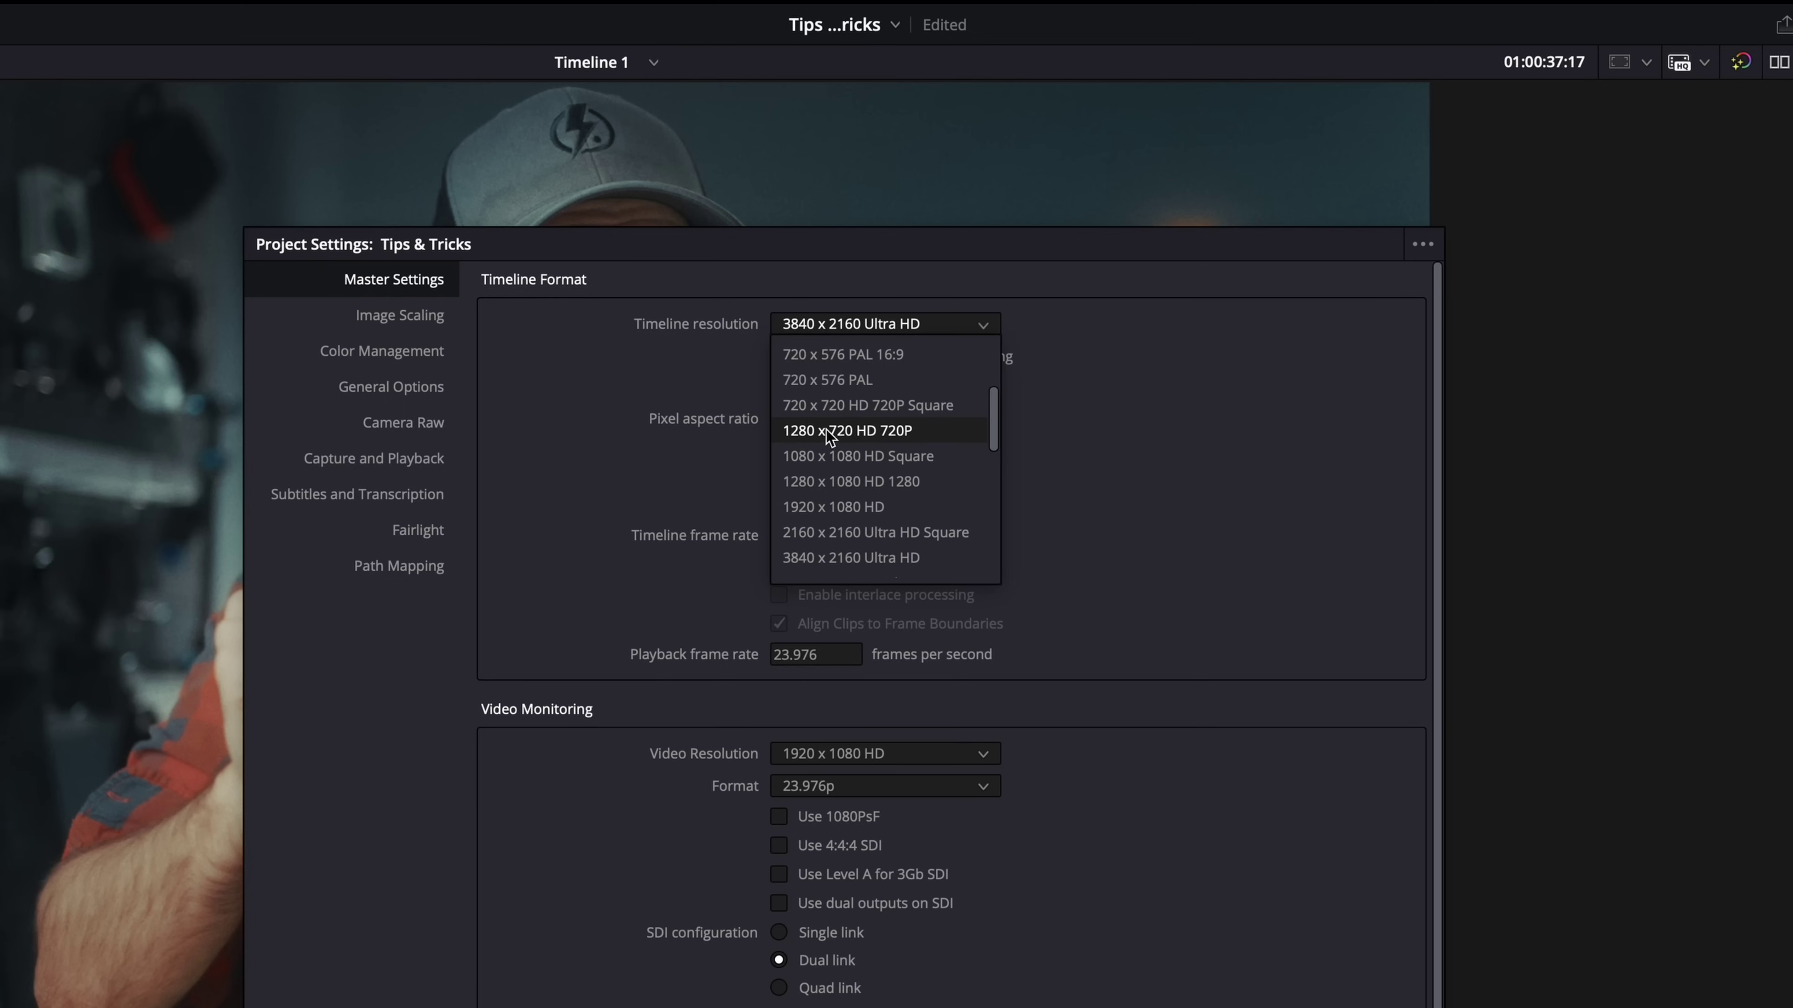
pyautogui.click(858, 430)
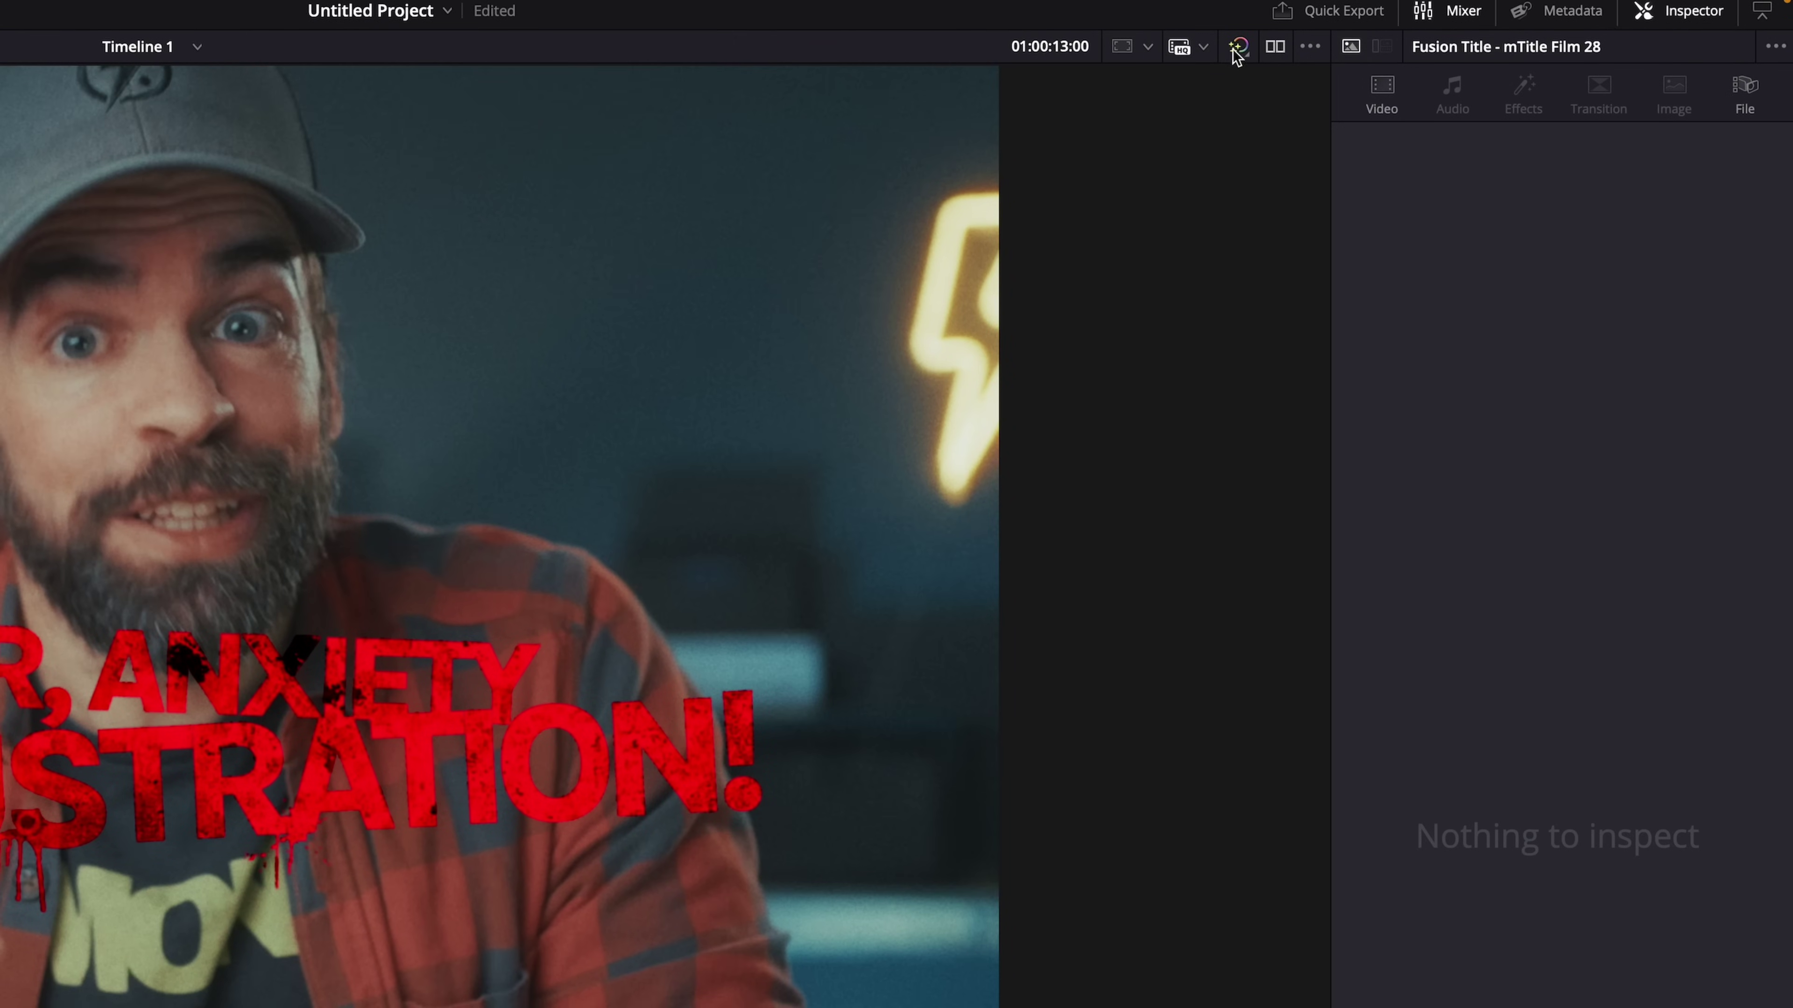
pyautogui.click(1239, 47)
pyautogui.click(1239, 47)
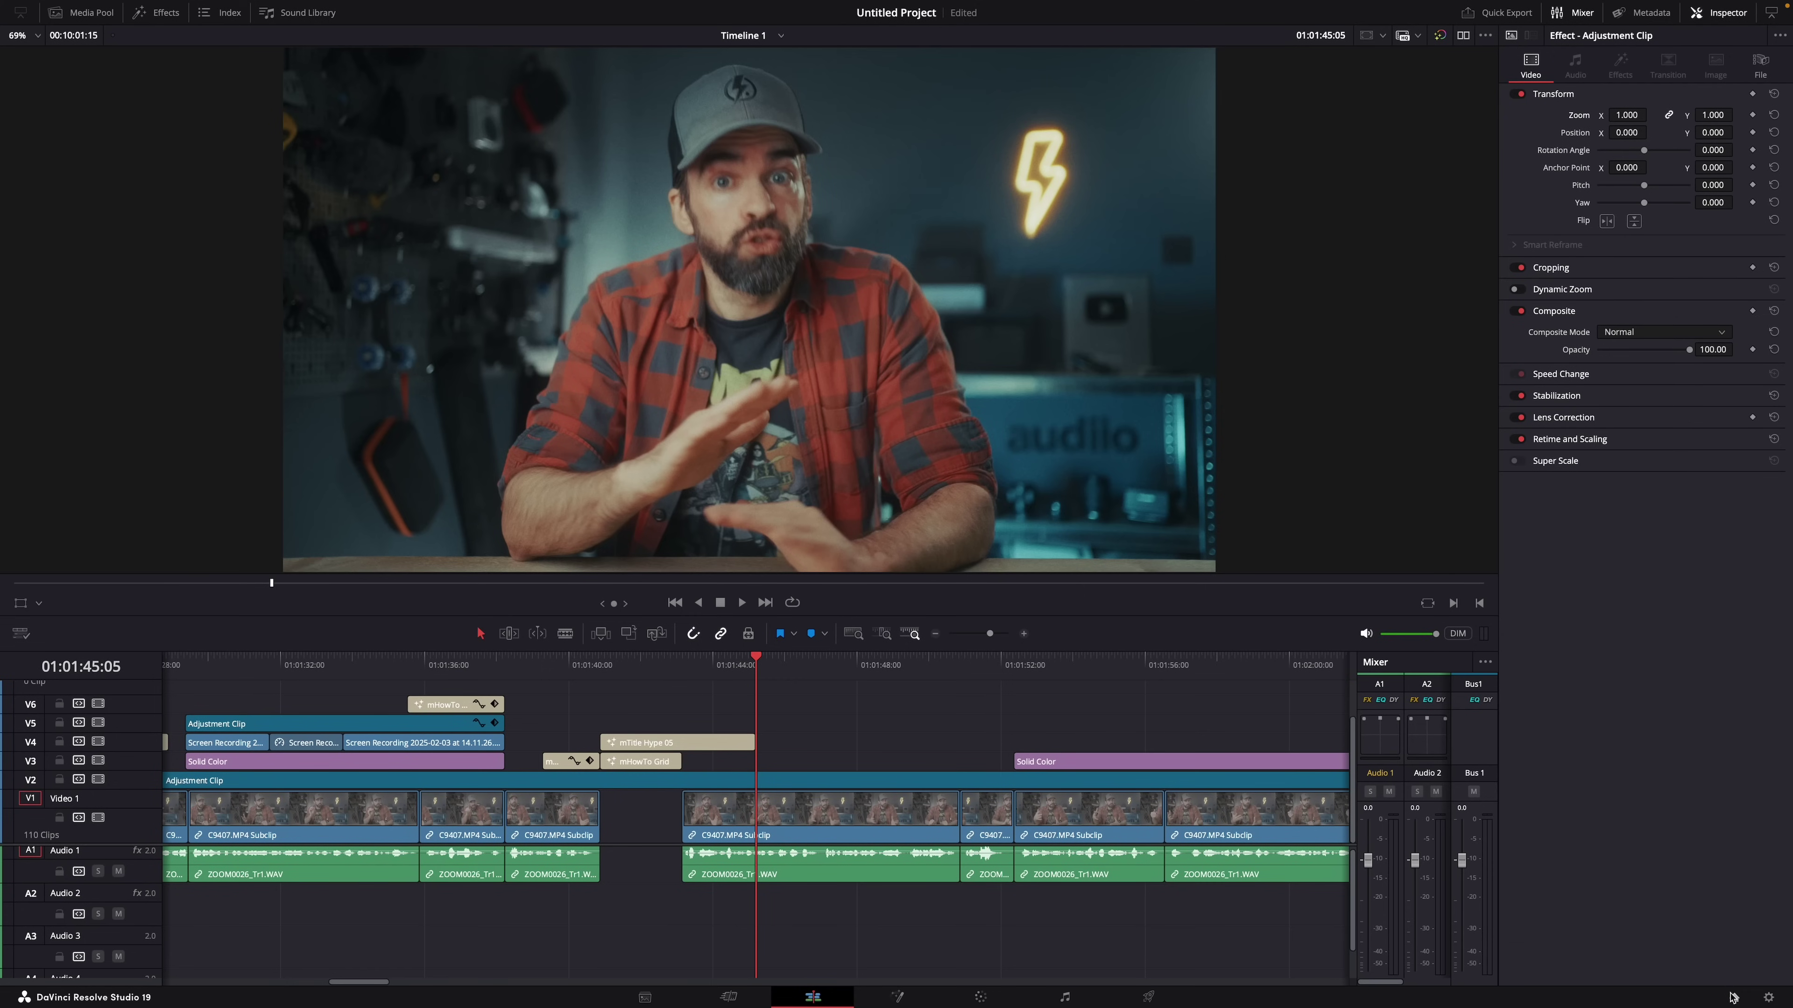
pyautogui.click(1731, 996)
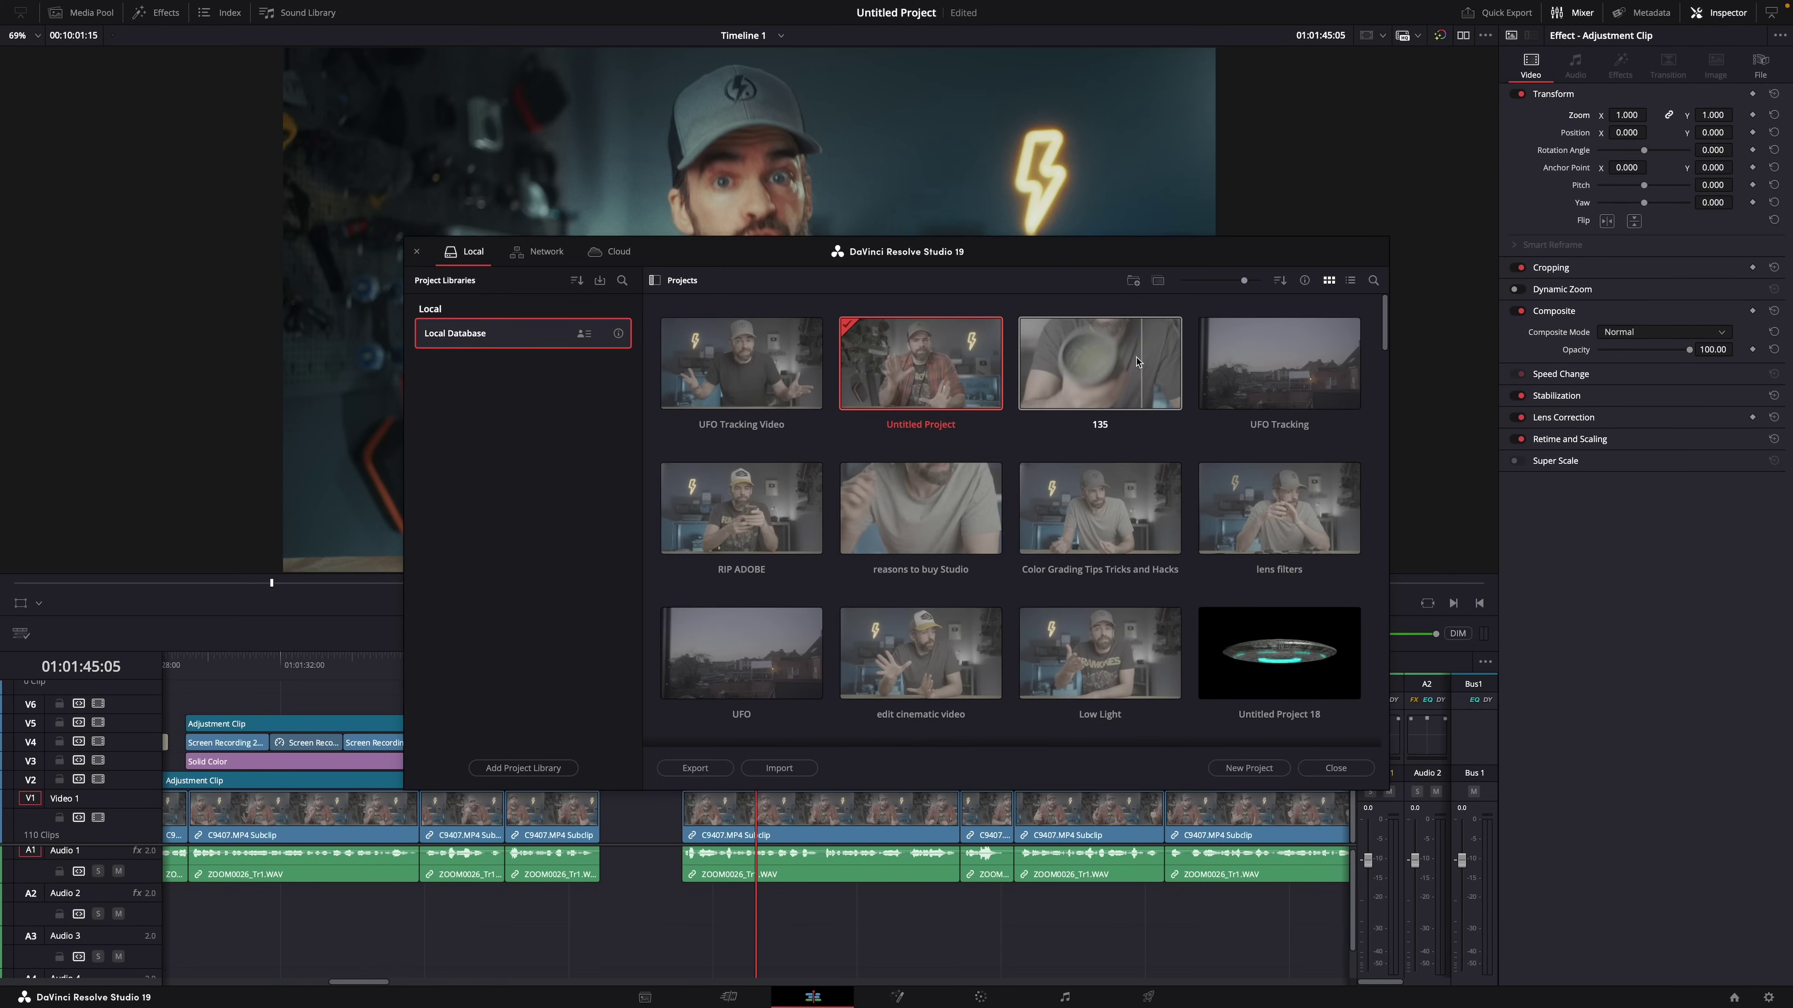
pyautogui.doubleClick(1113, 362)
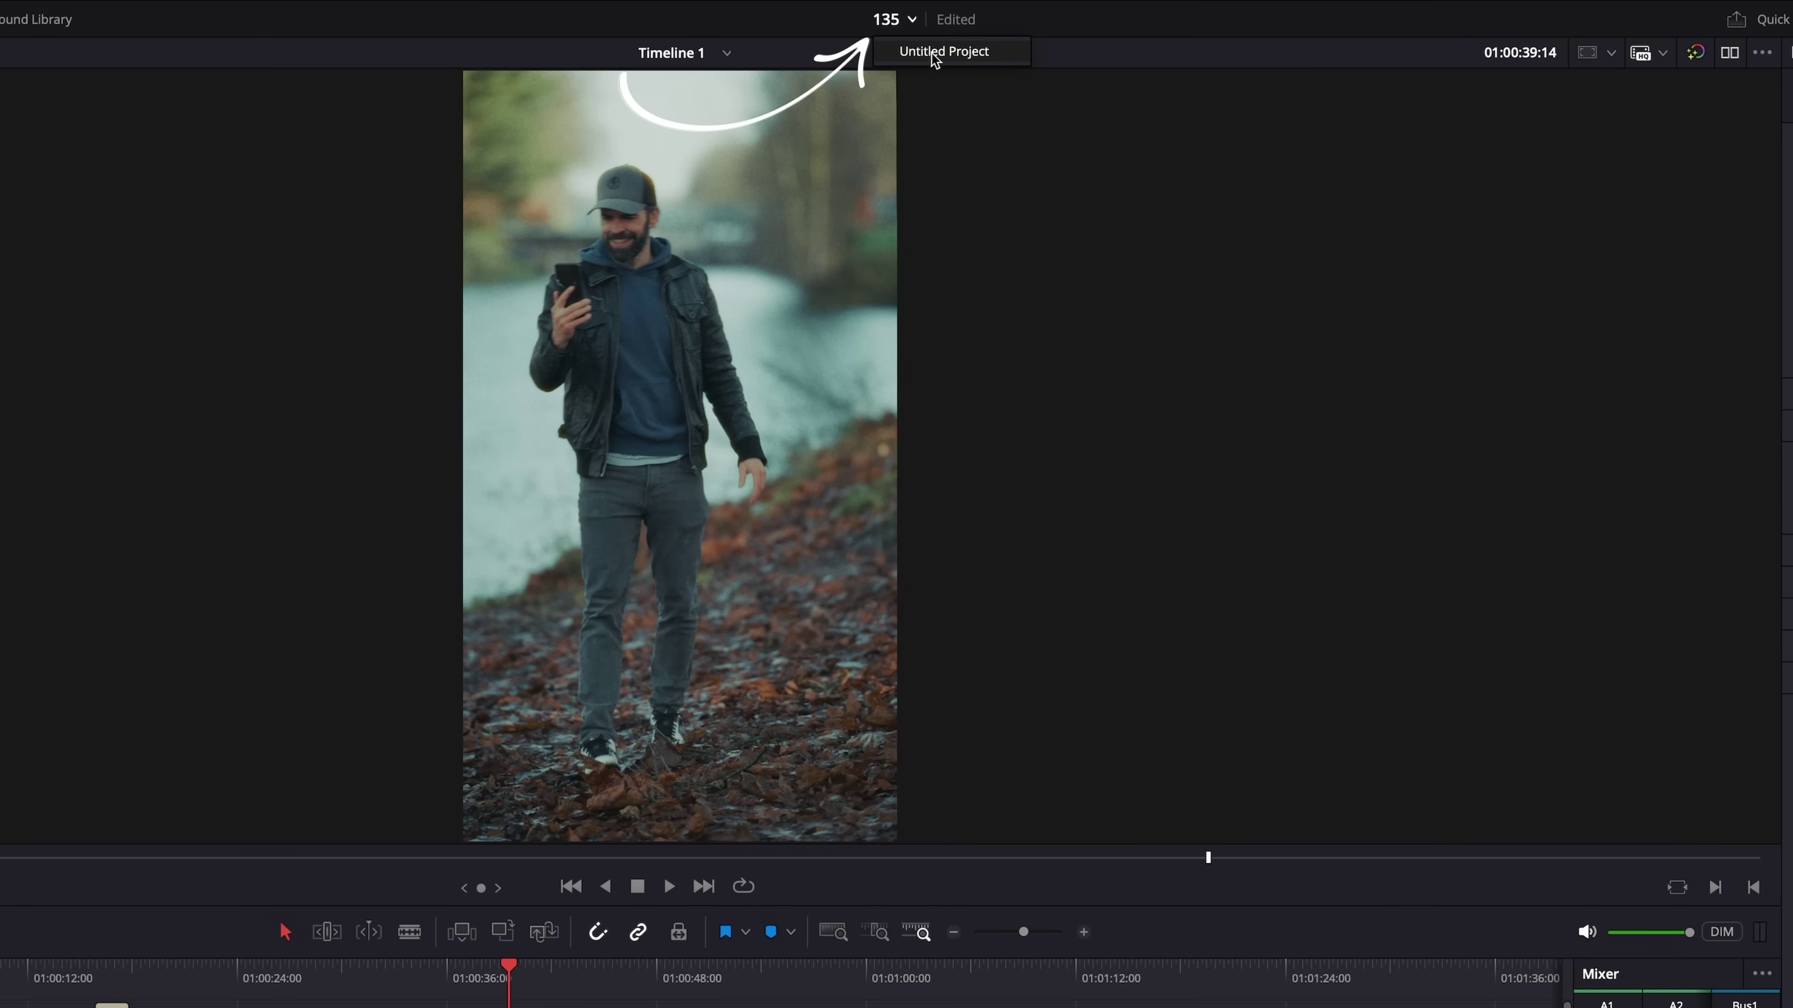
pyautogui.click(935, 55)
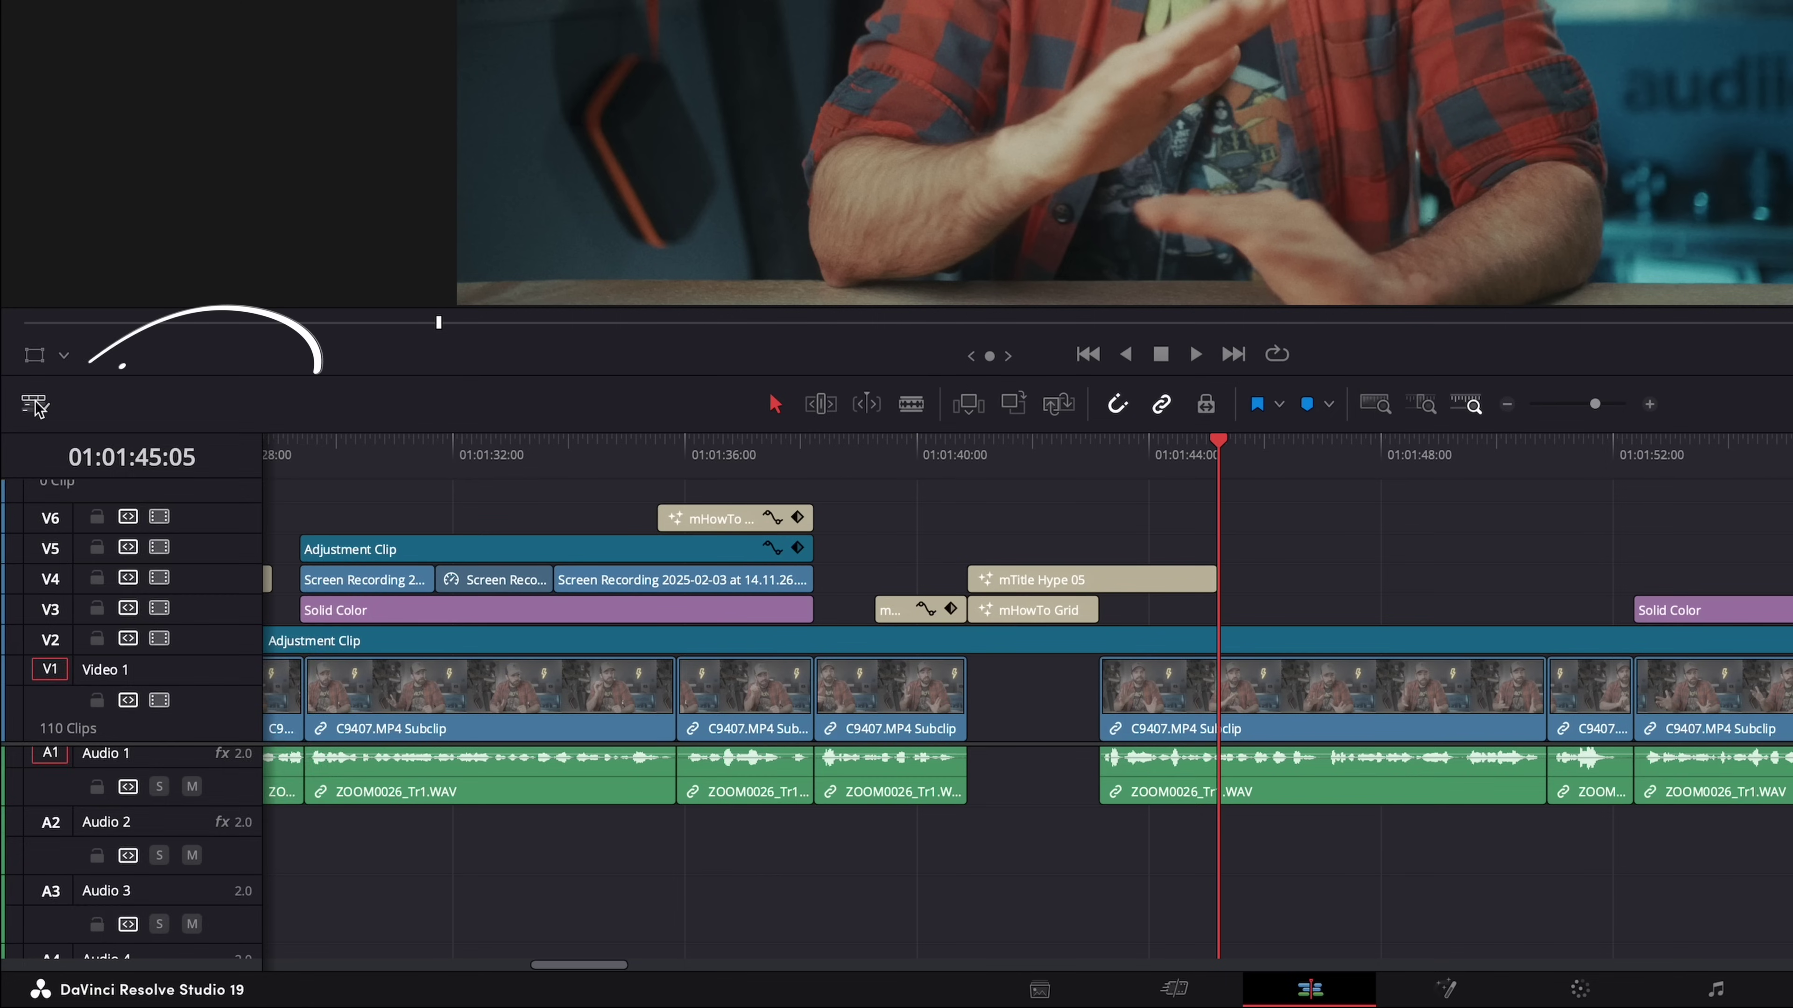
# Step: Turn on Display Stacked Timelines and add a second timeline tab
pyautogui.click(21, 634)
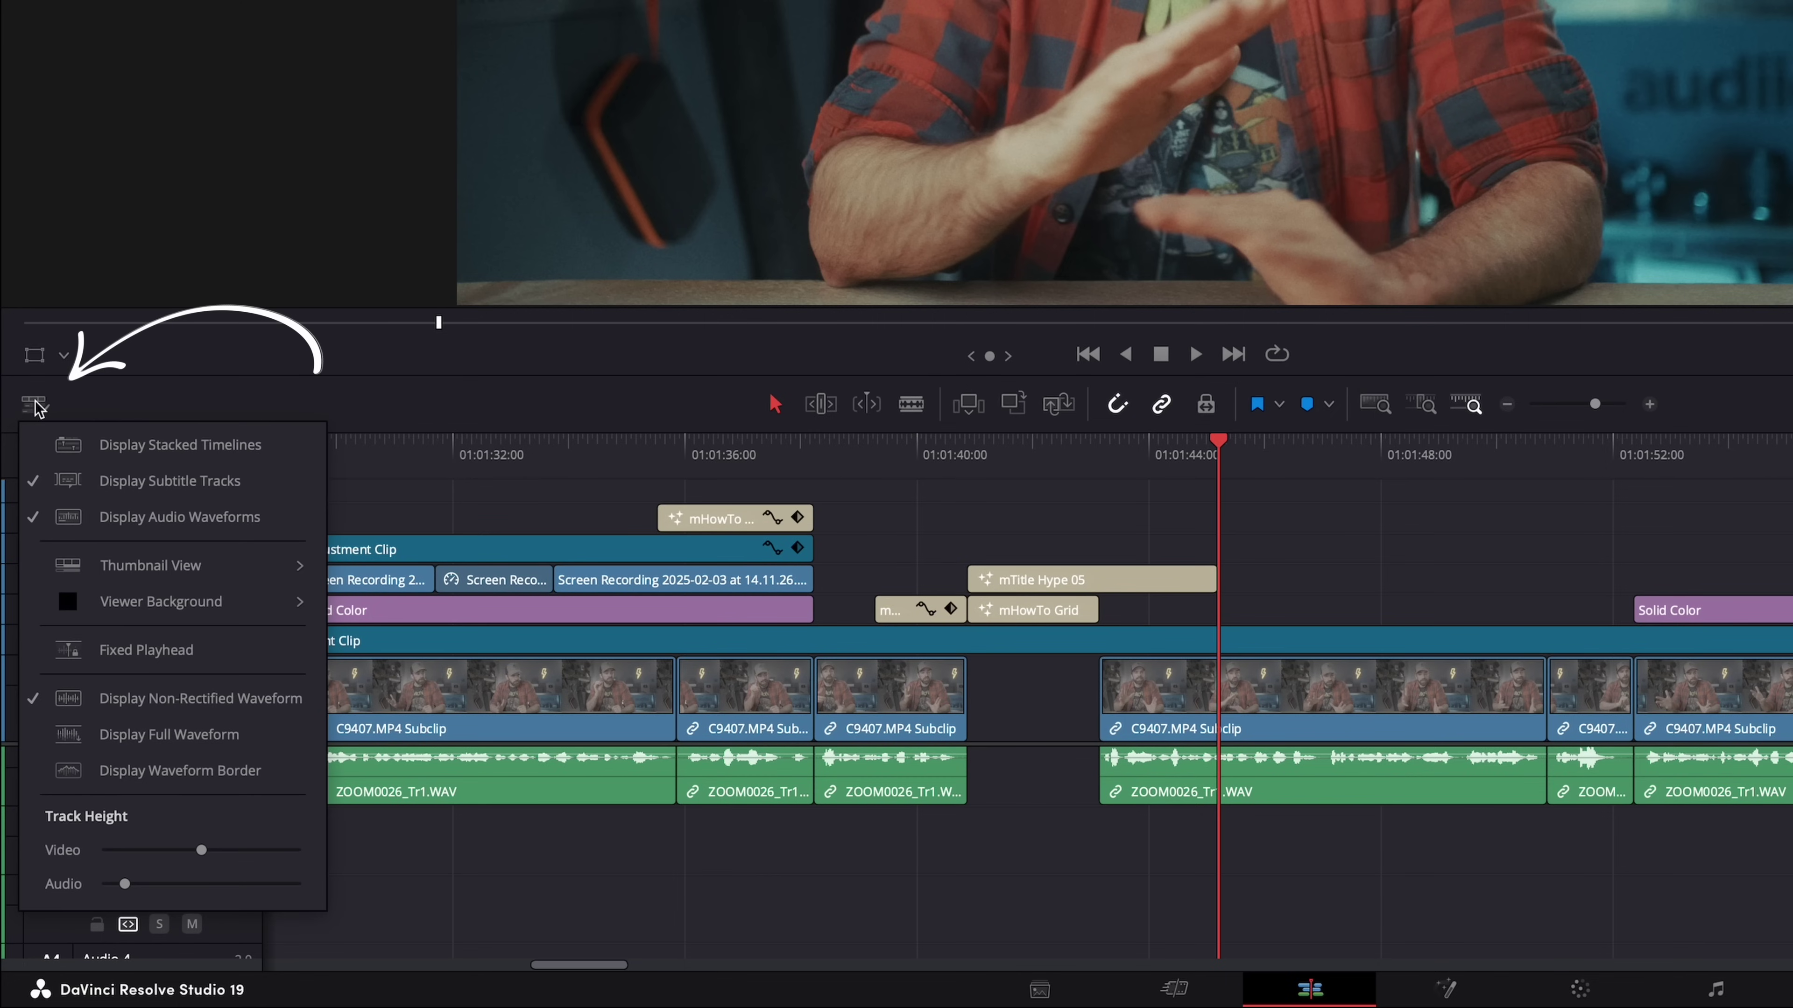
pyautogui.click(175, 447)
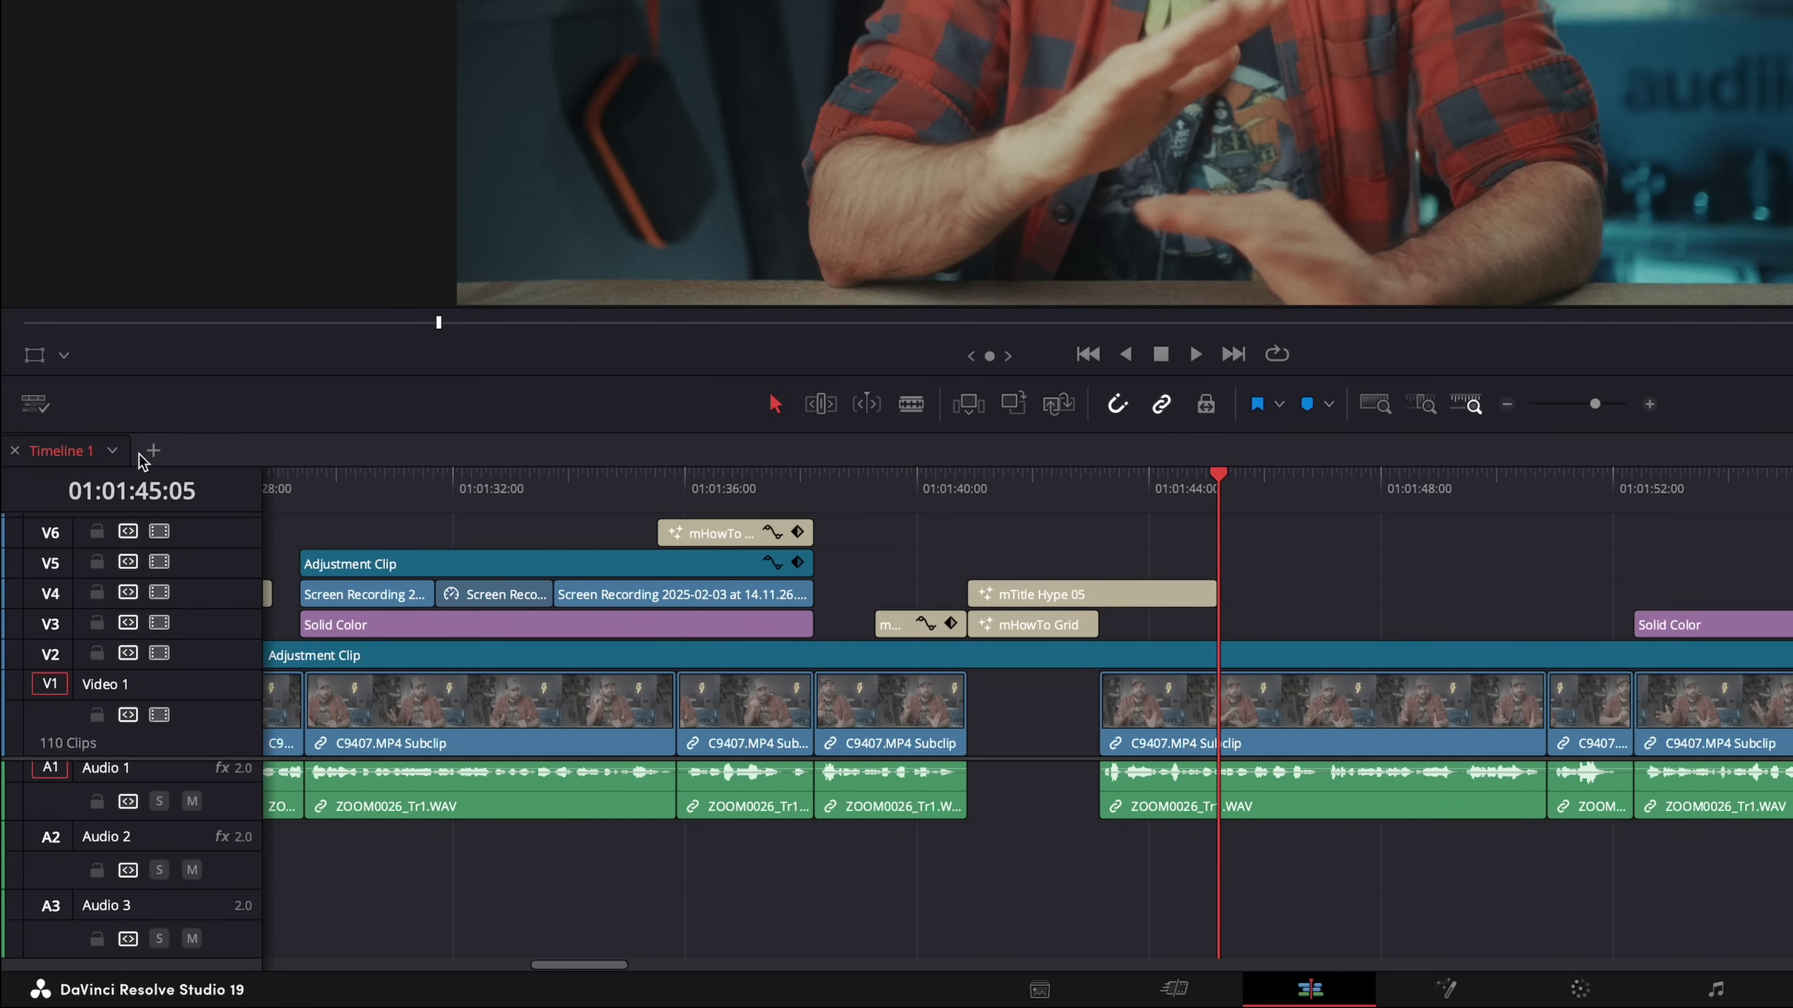
pyautogui.click(112, 451)
pyautogui.click(112, 452)
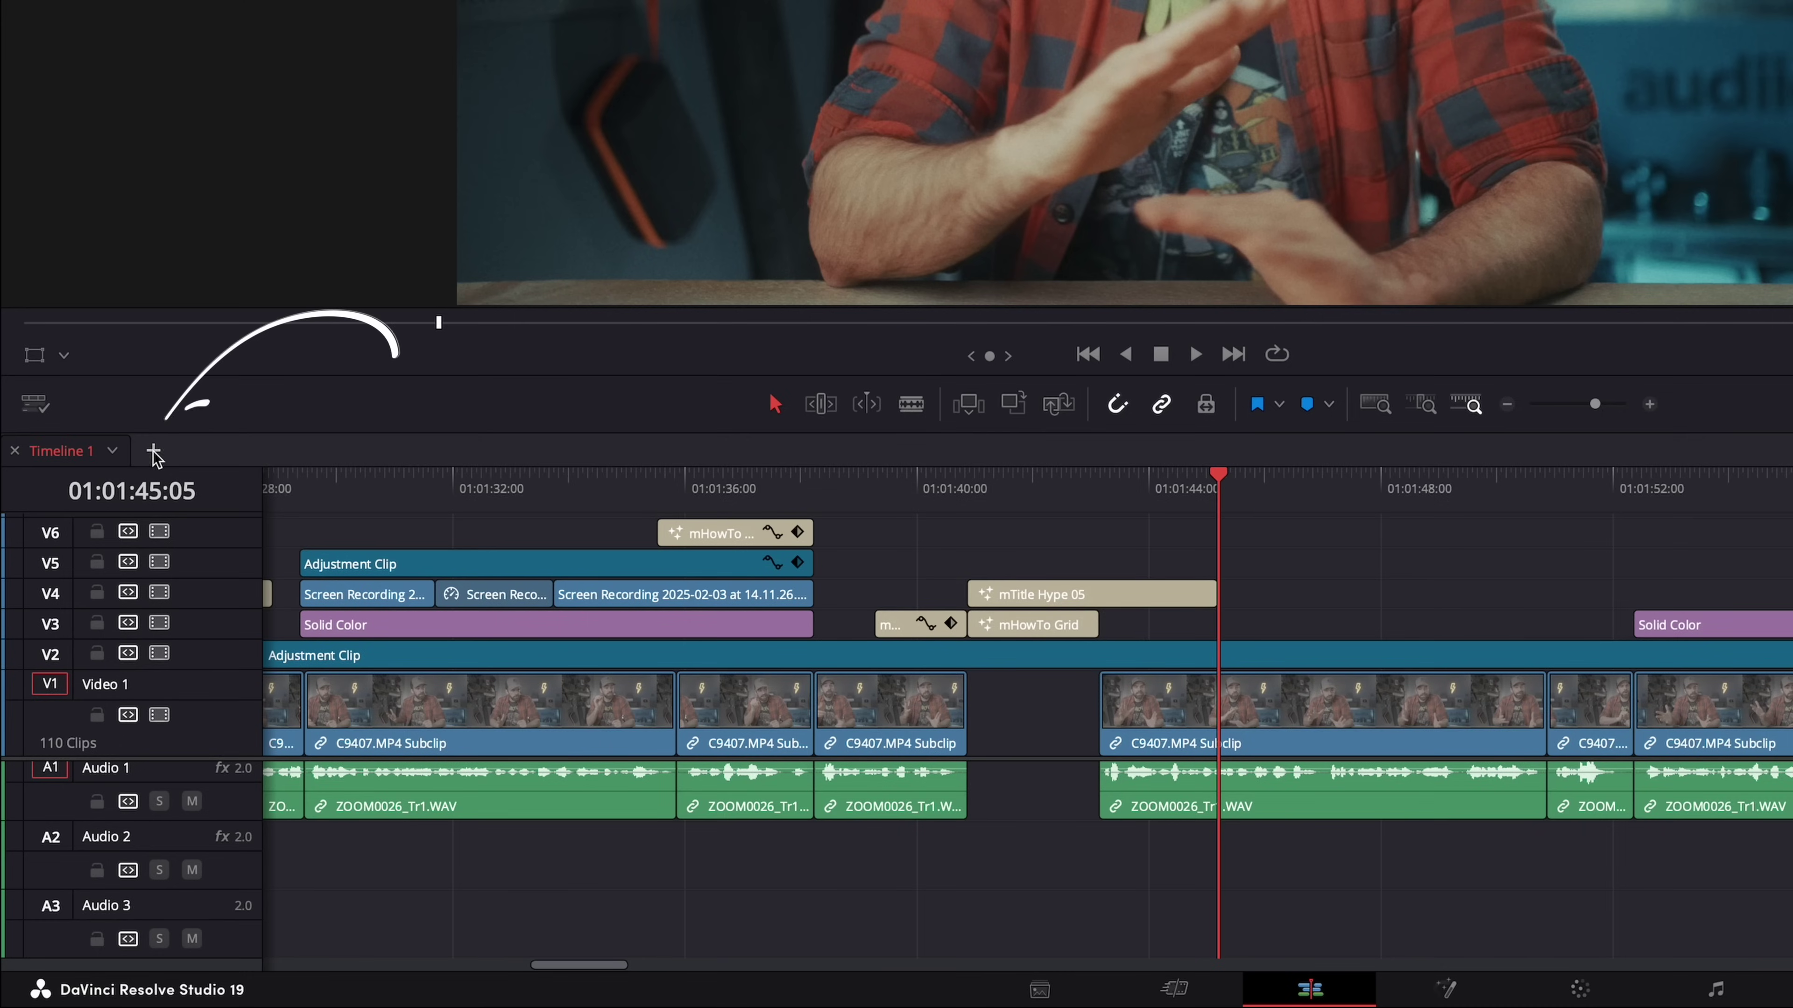
pyautogui.click(154, 452)
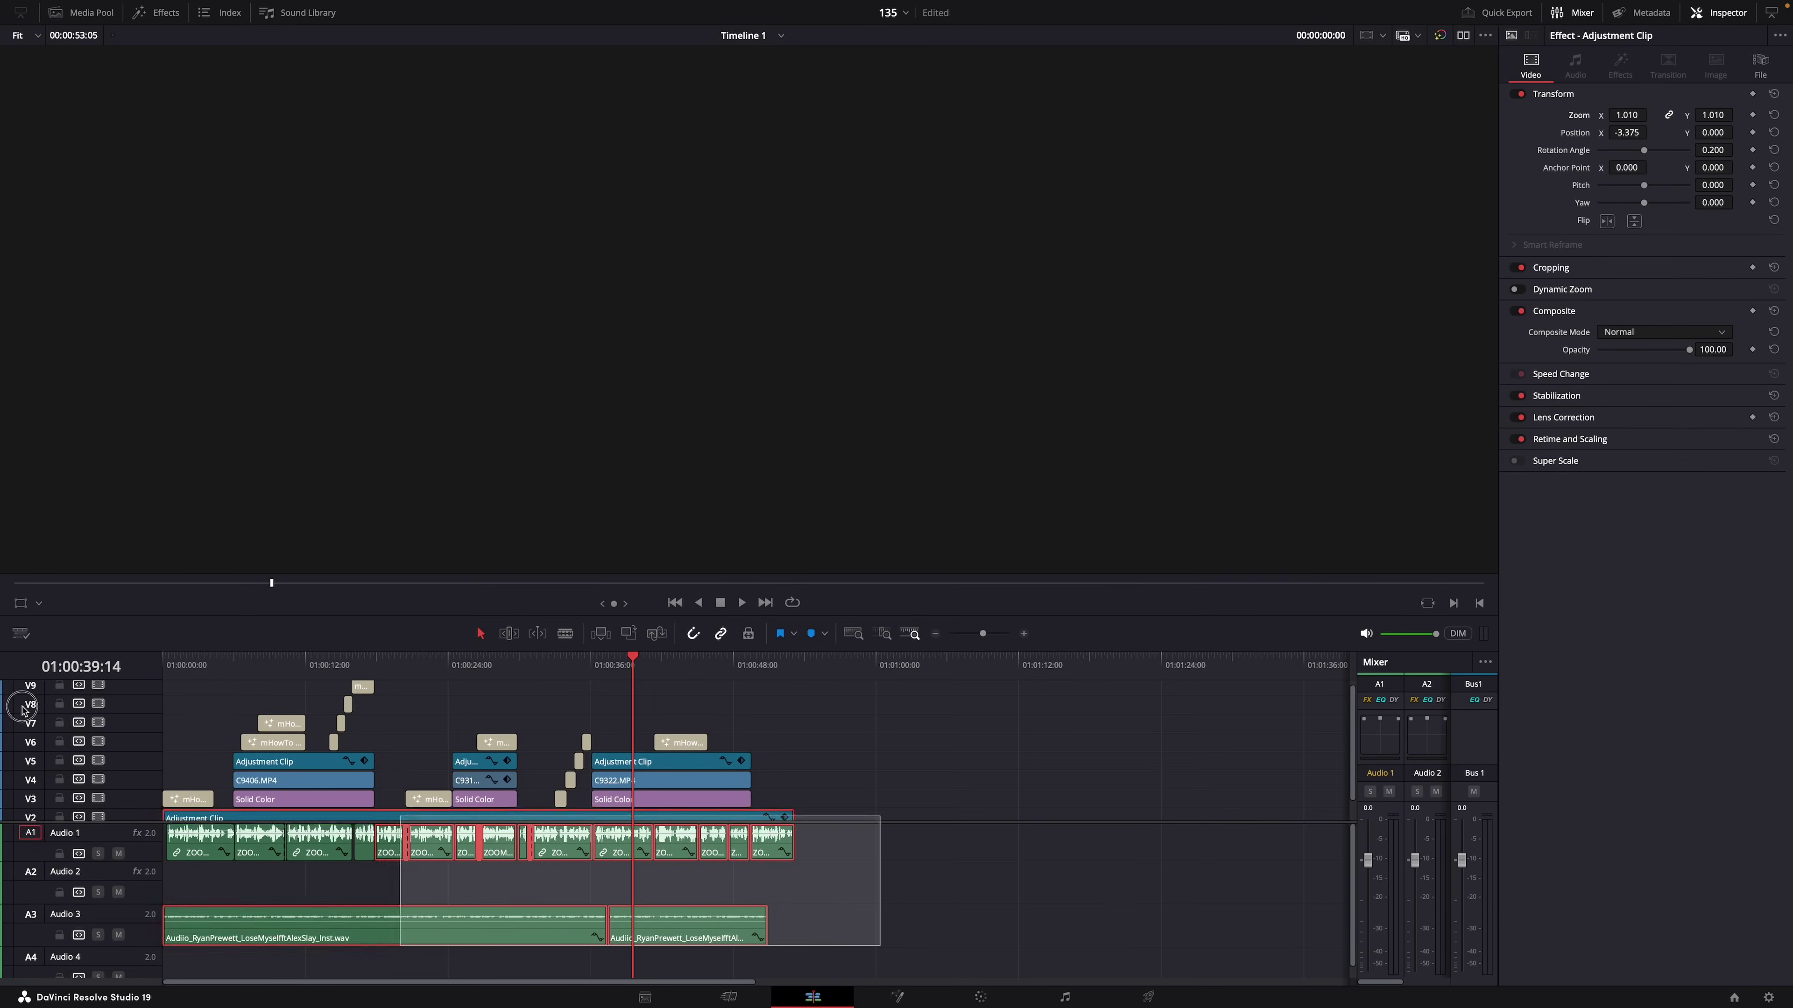
# Step: Switch between the Timeline 1 and Timeline 2 tabs, ending on Timeline 1
pyautogui.click(908, 36)
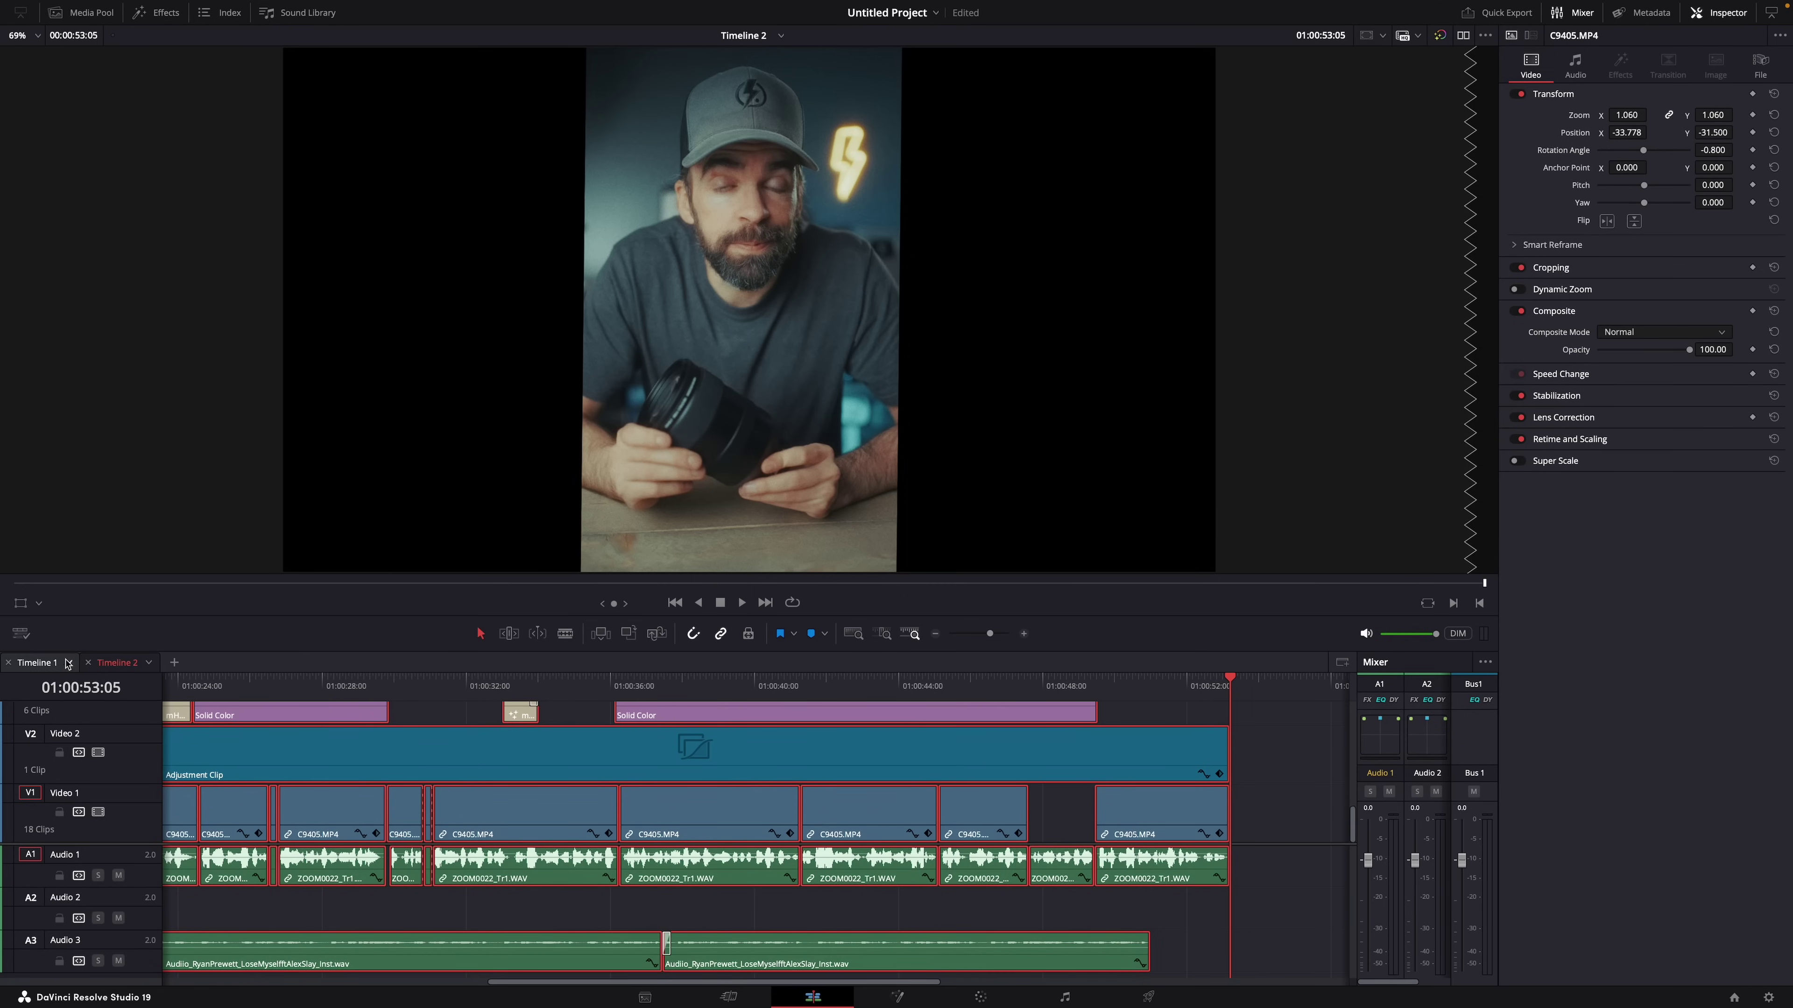
pyautogui.click(48, 663)
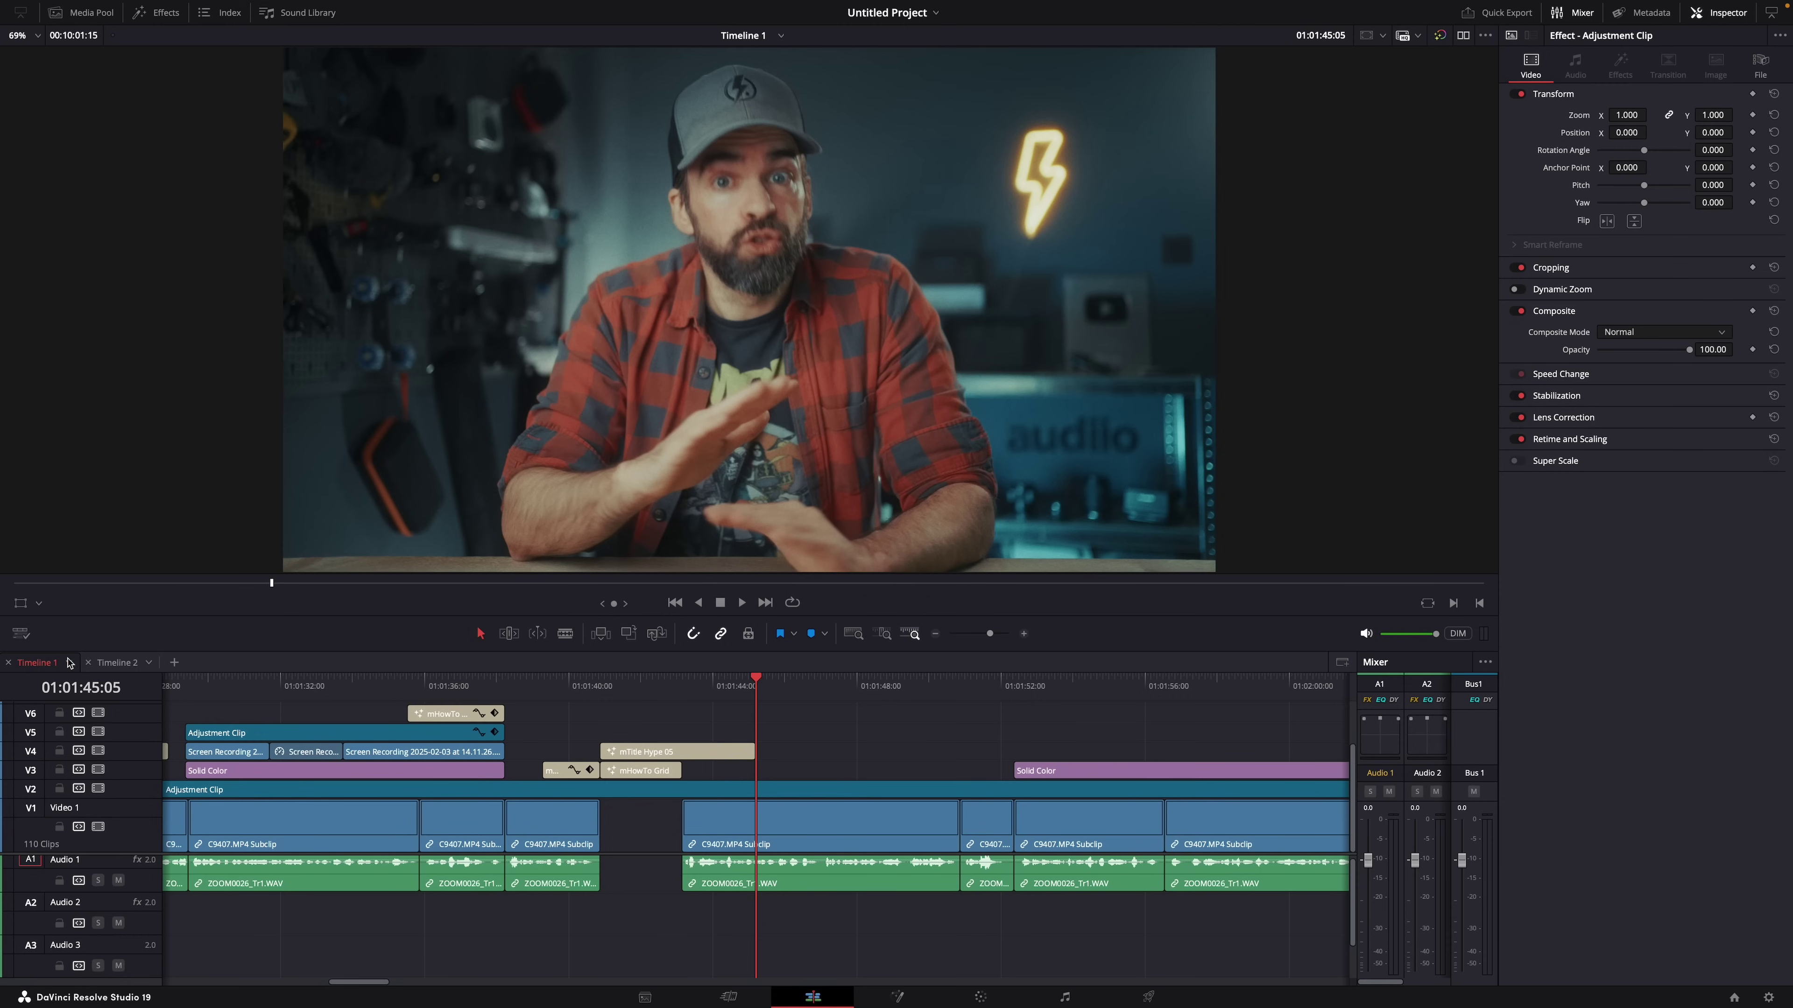
pyautogui.click(118, 662)
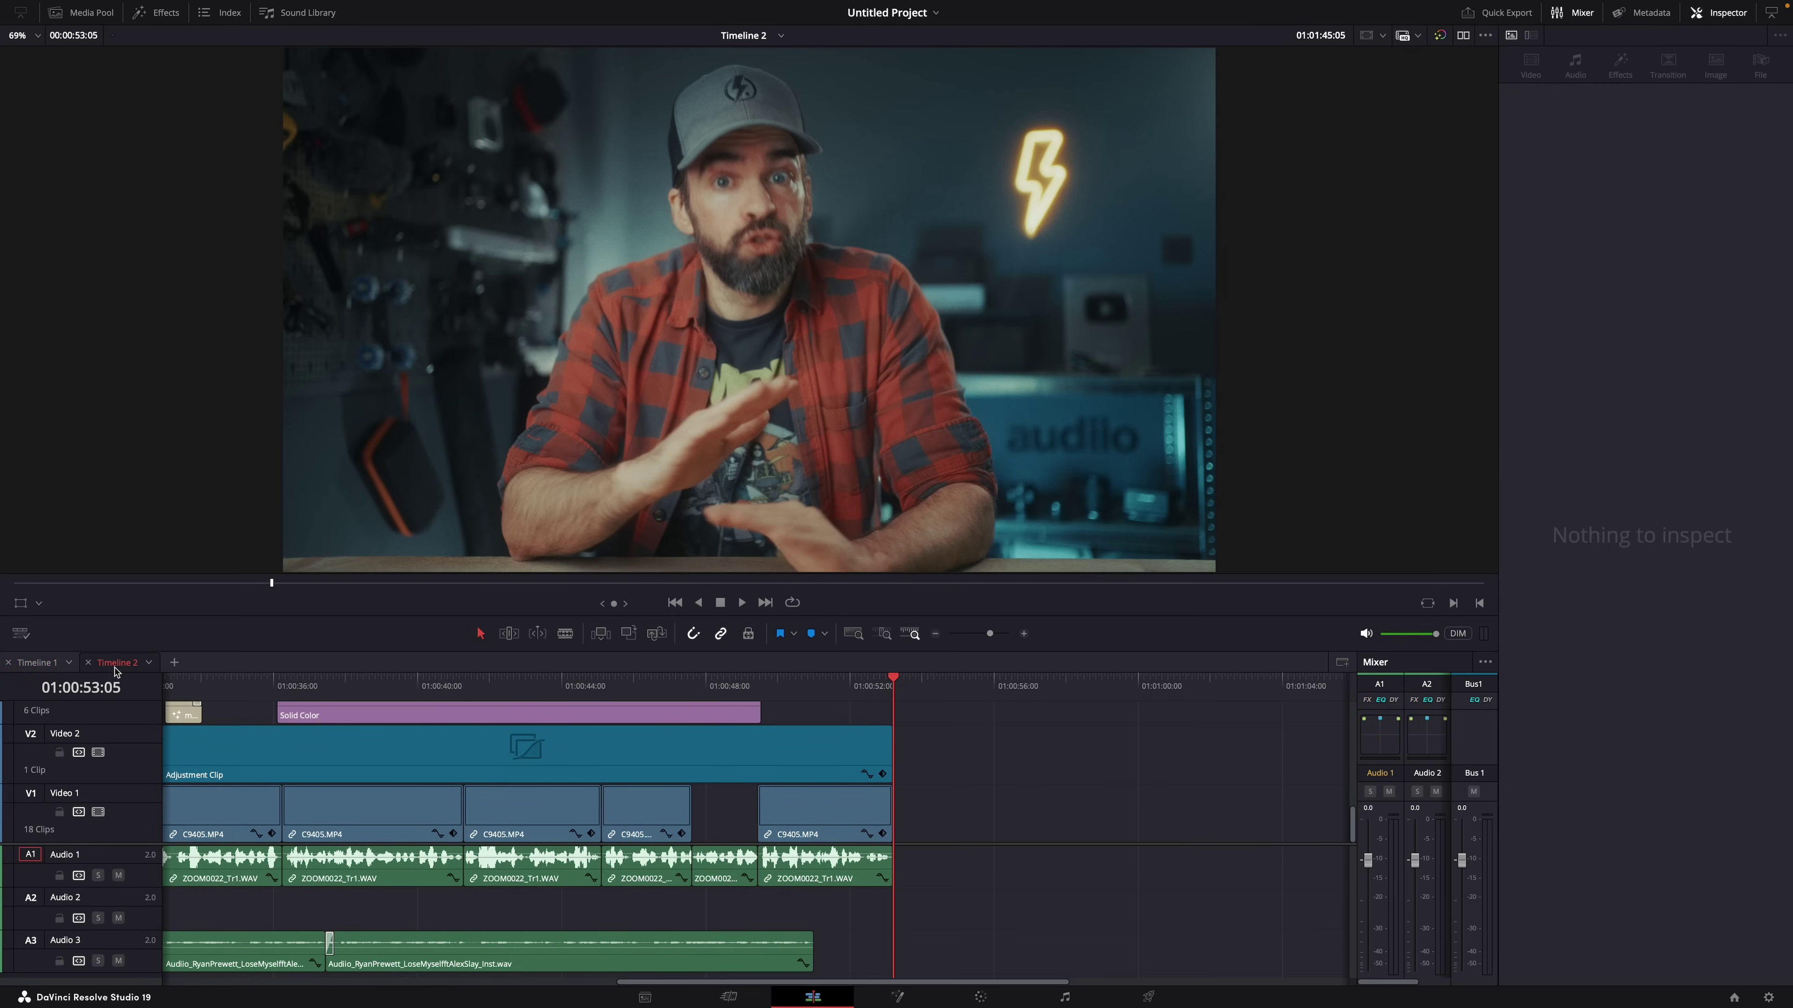
pyautogui.click(59, 667)
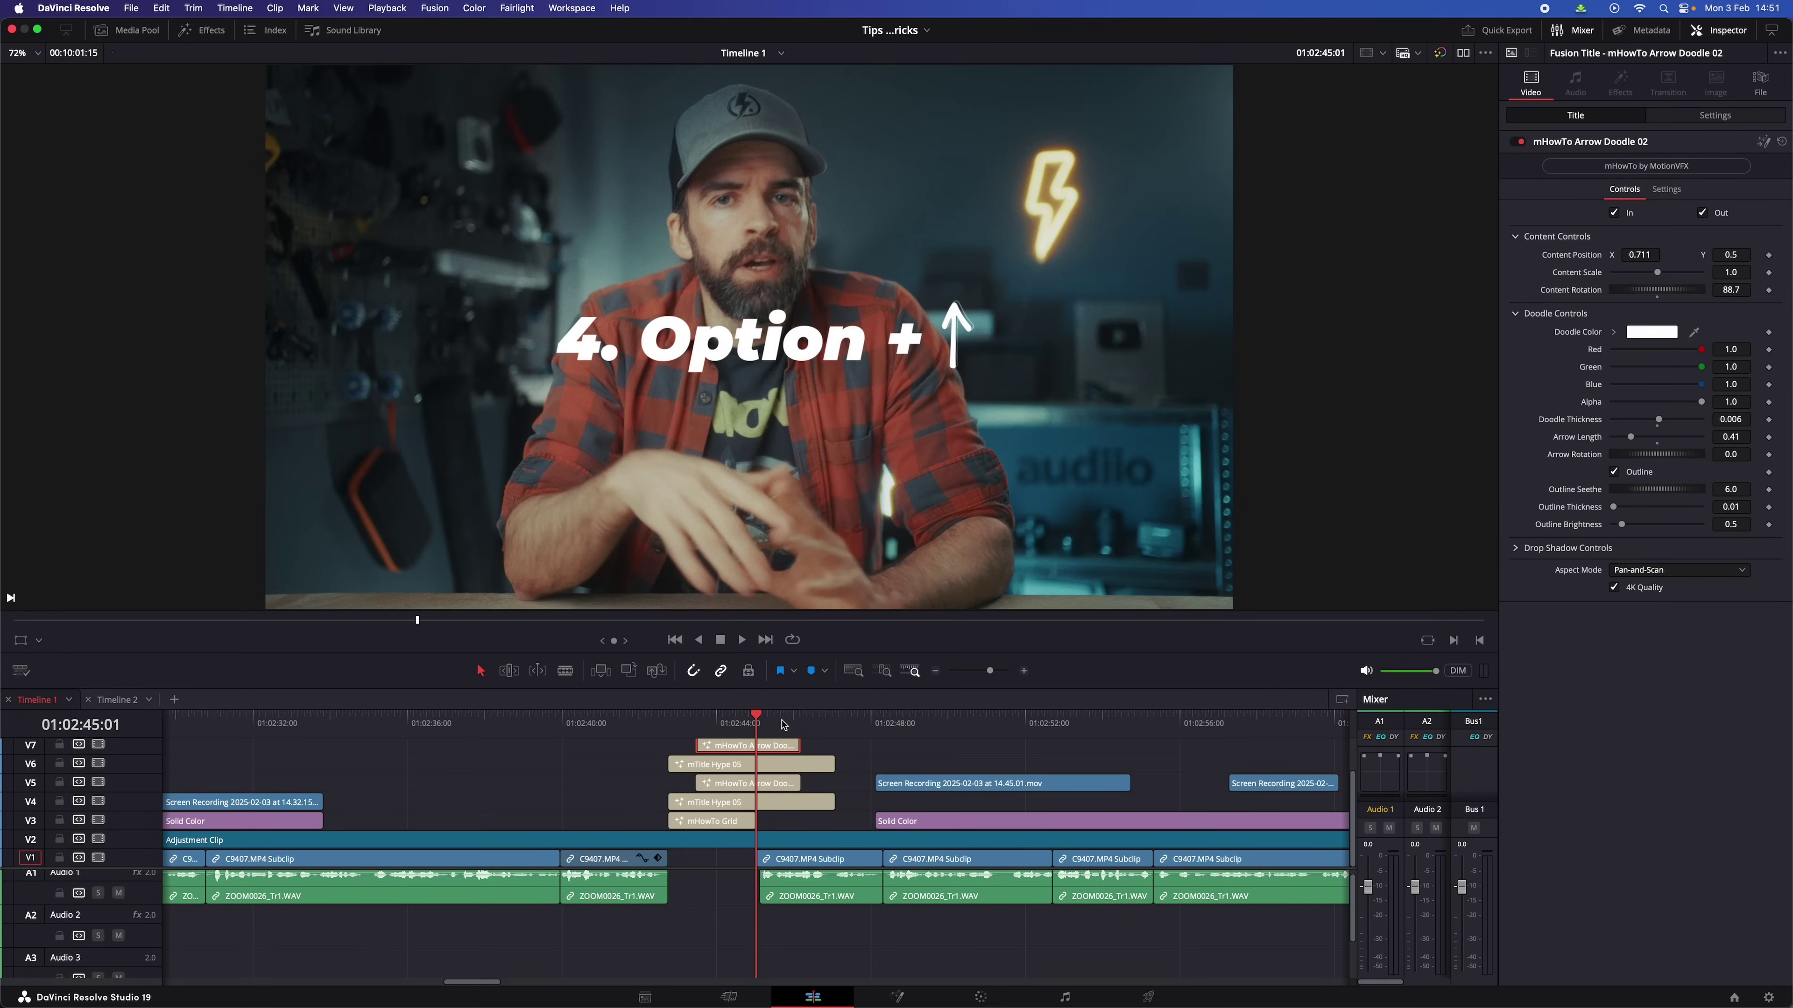
# Step: Move the mHowTo Arrow Doodle 02 clip from V7 onto a new Video 8 track with Option+Up
pyautogui.click(37, 29)
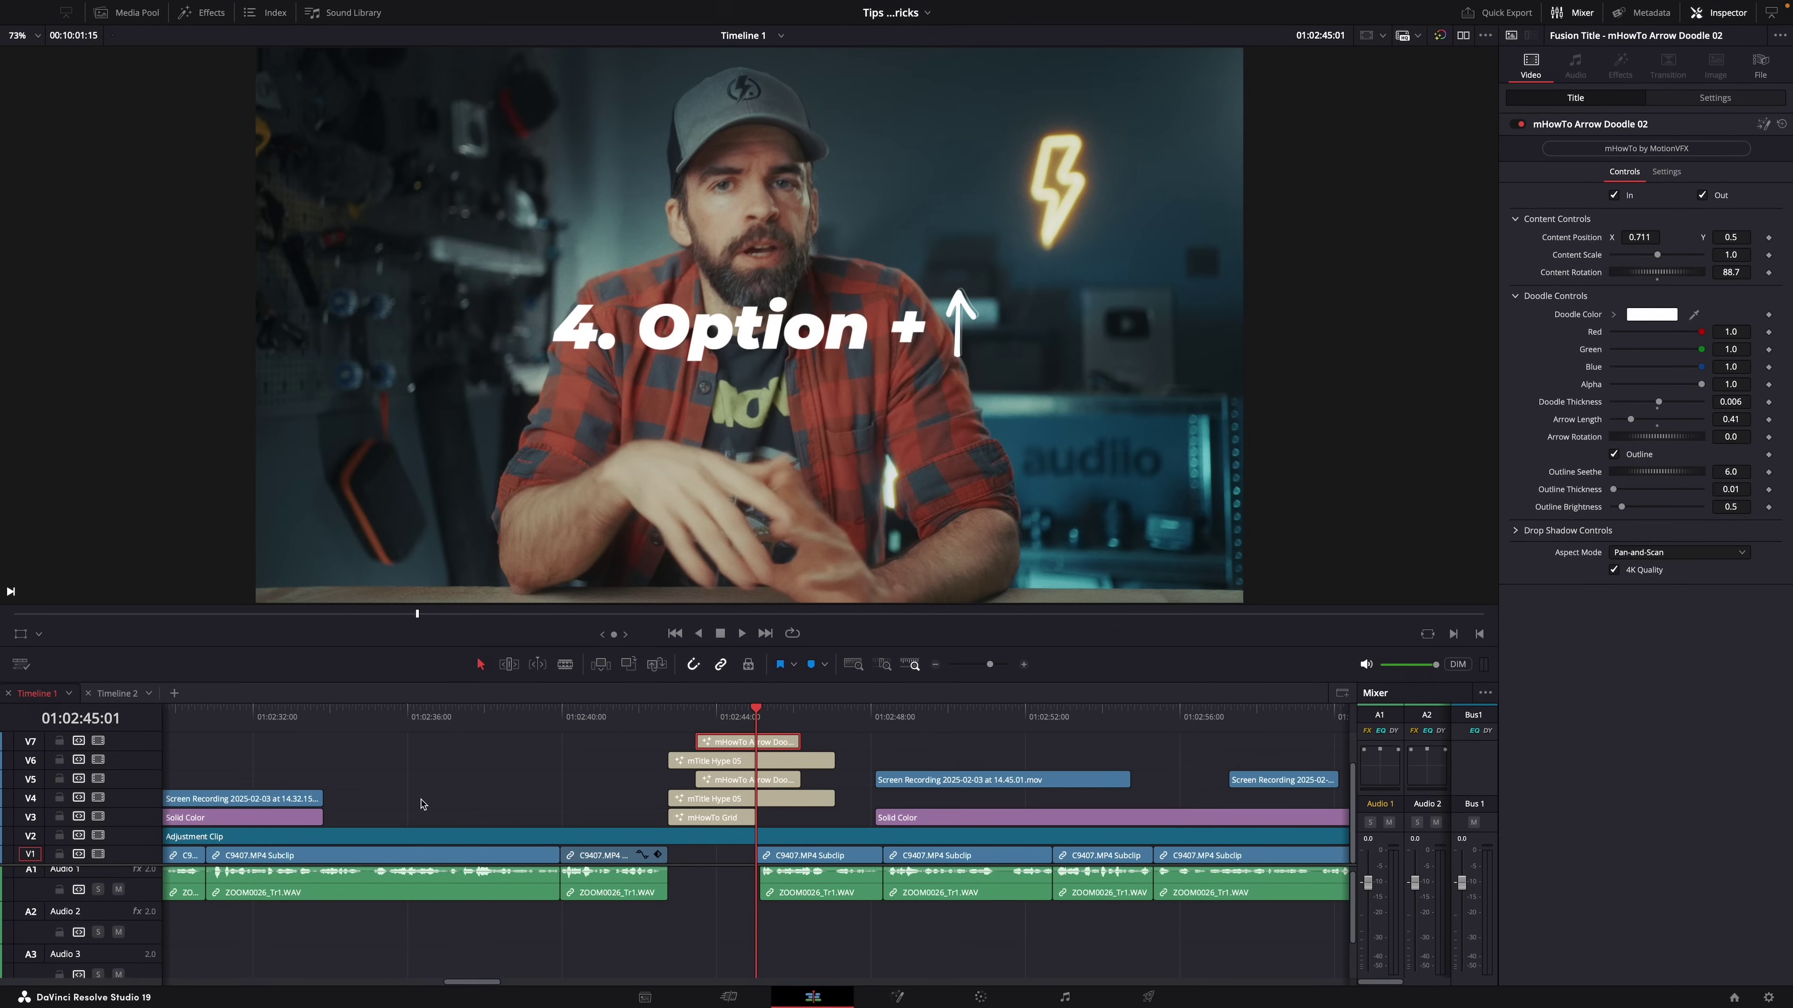
pyautogui.click(460, 789)
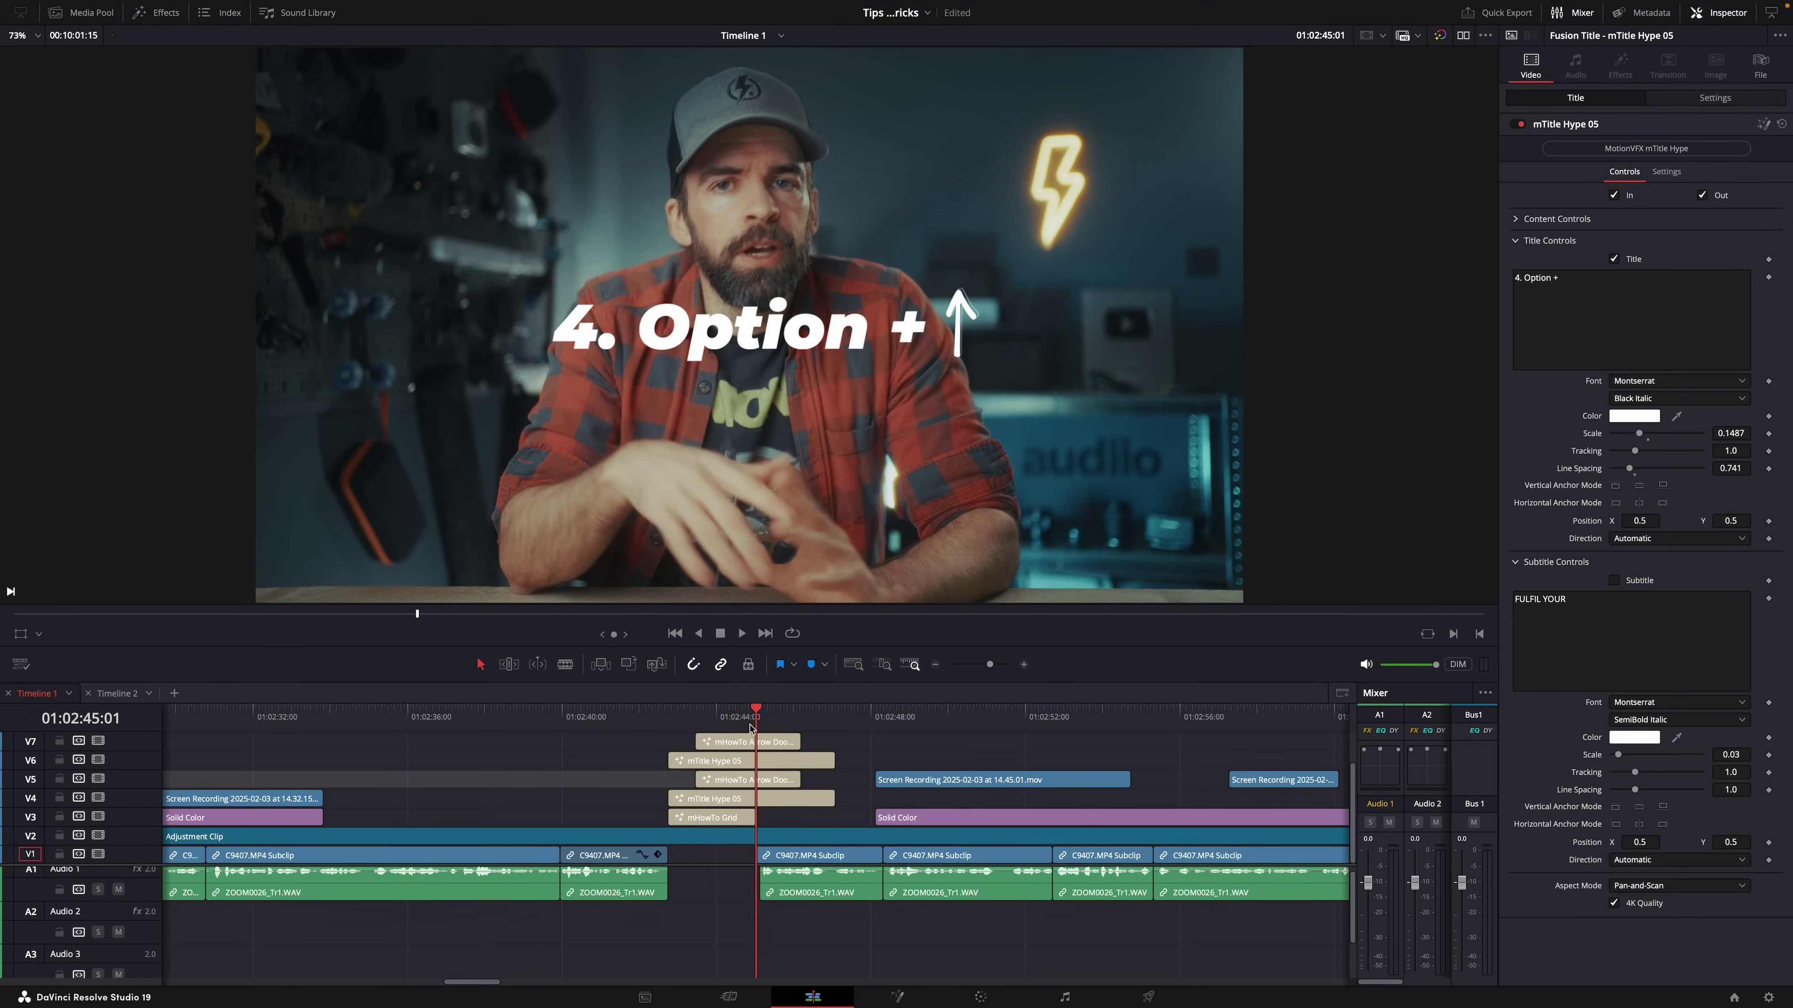
pyautogui.click(752, 741)
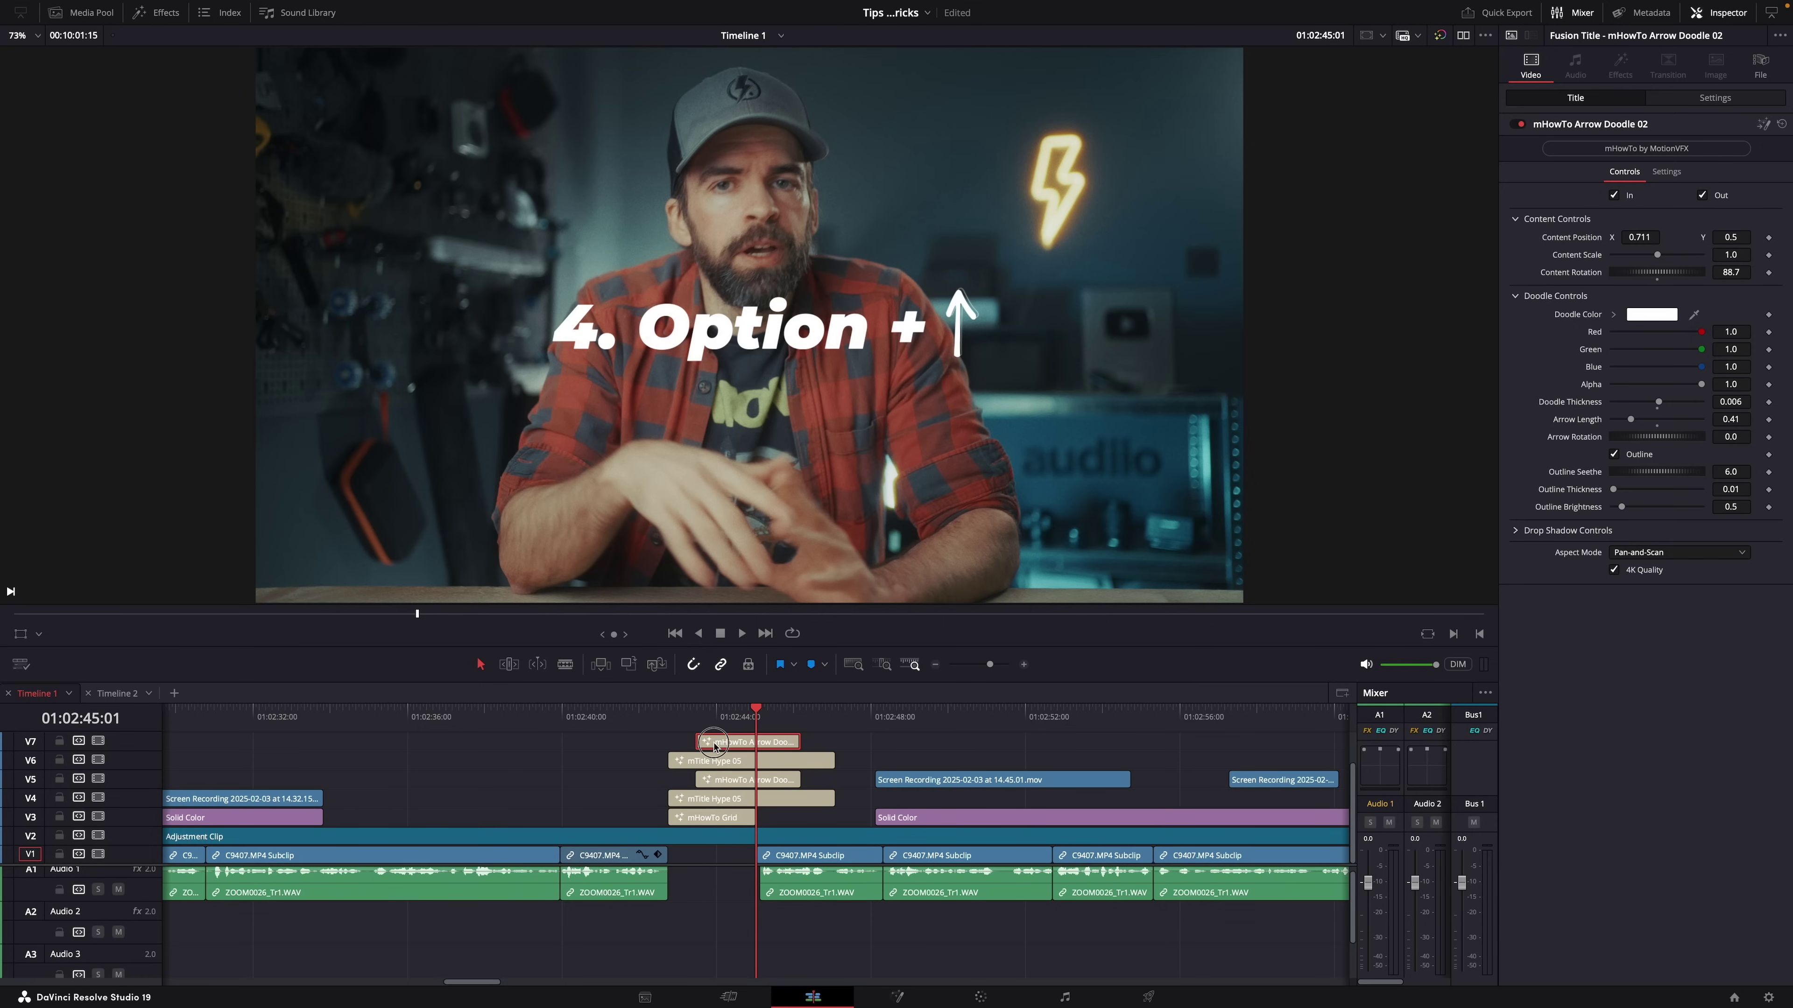
pyautogui.moveTo(714, 747); pyautogui.dragTo(714, 699)
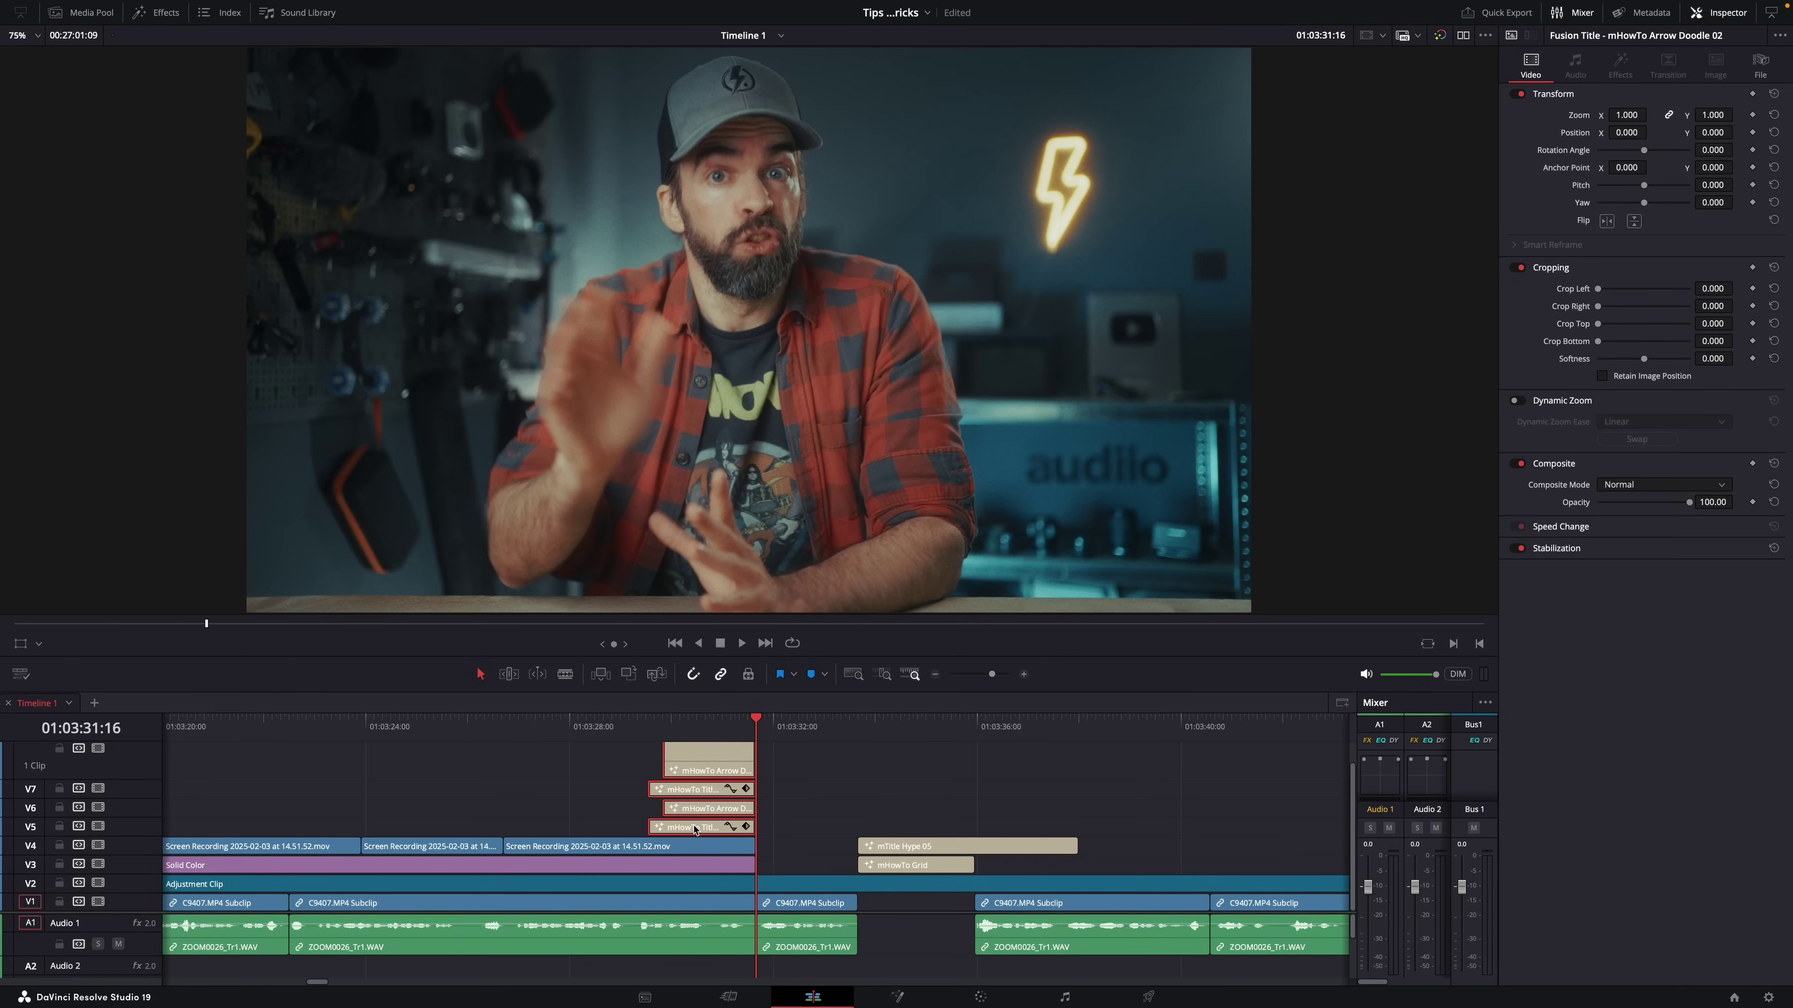
pyautogui.moveTo(710, 825); pyautogui.dragTo(587, 823)
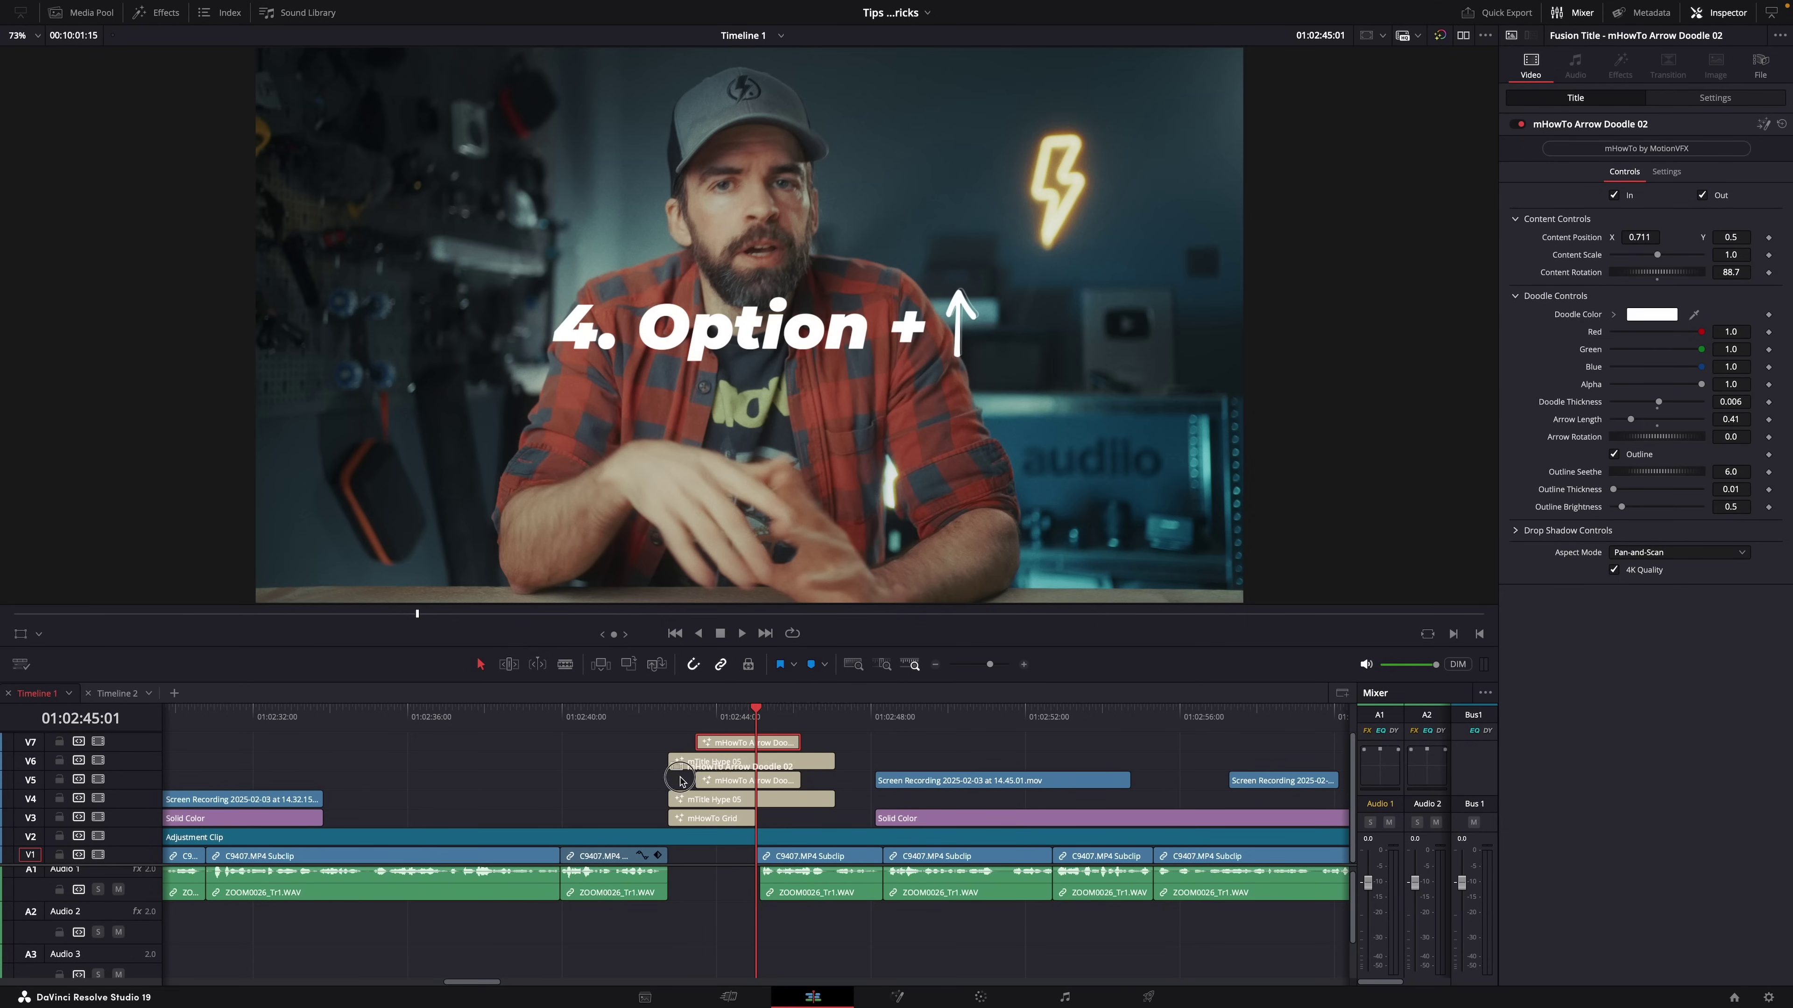
pyautogui.hscroll(5, 753, 726)
pyautogui.moveTo(647, 649)
pyautogui.mouseDown()
pyautogui.moveTo(647, 519)
pyautogui.moveTo(620, 727)
pyautogui.moveTo(621, 460)
pyautogui.moveTo(621, 662)
pyautogui.mouseUp()
pyautogui.hotkey('alt', 'Up')
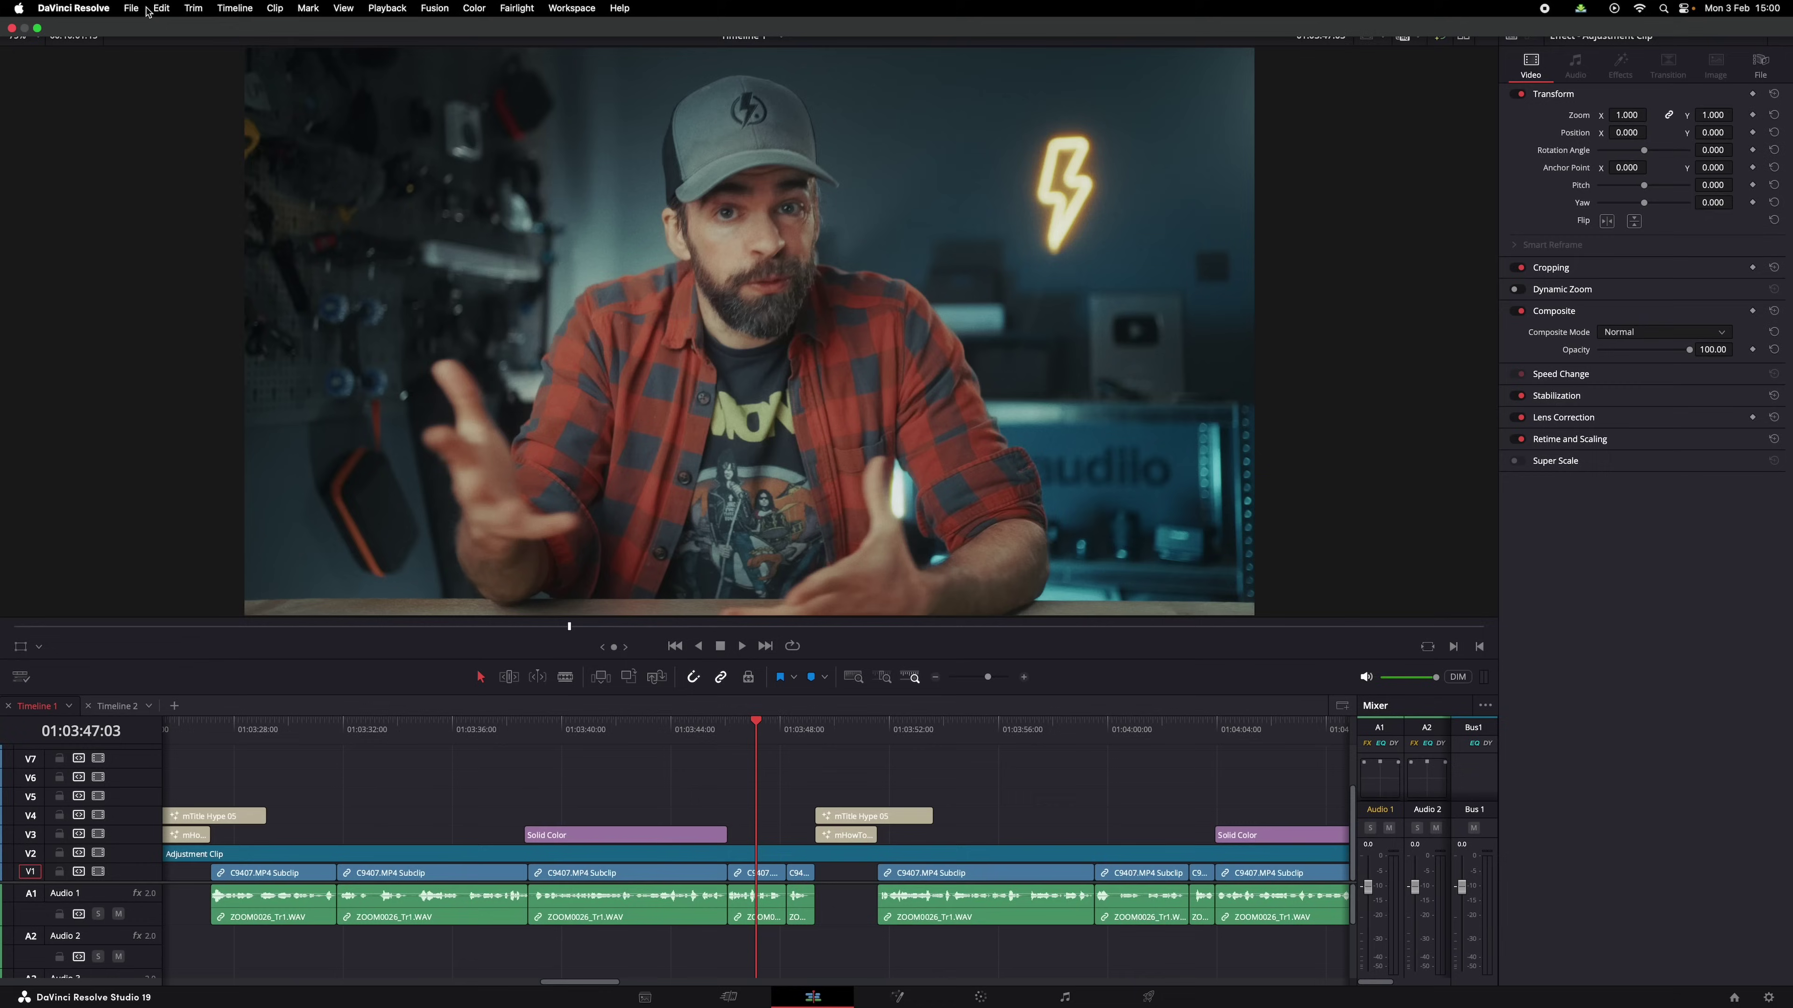
# Step: Open the History window from Edit > History and drag it over the viewer
pyautogui.moveTo(174, 66)
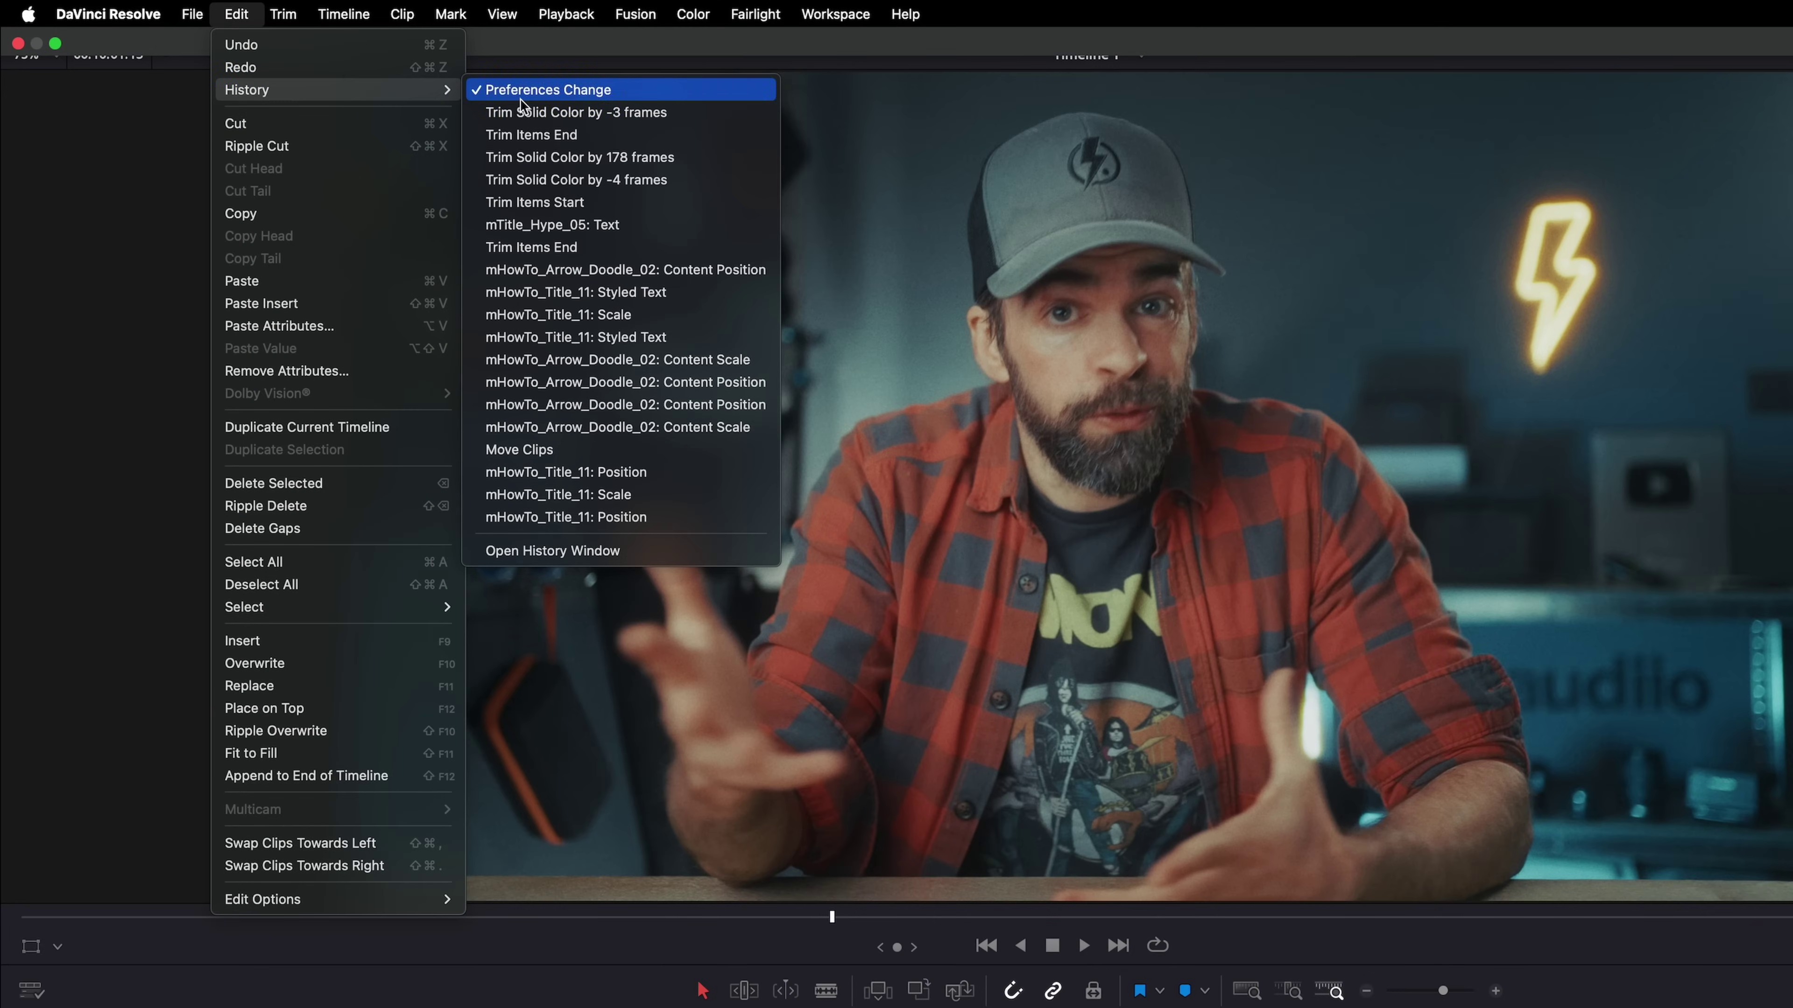
pyautogui.click(540, 552)
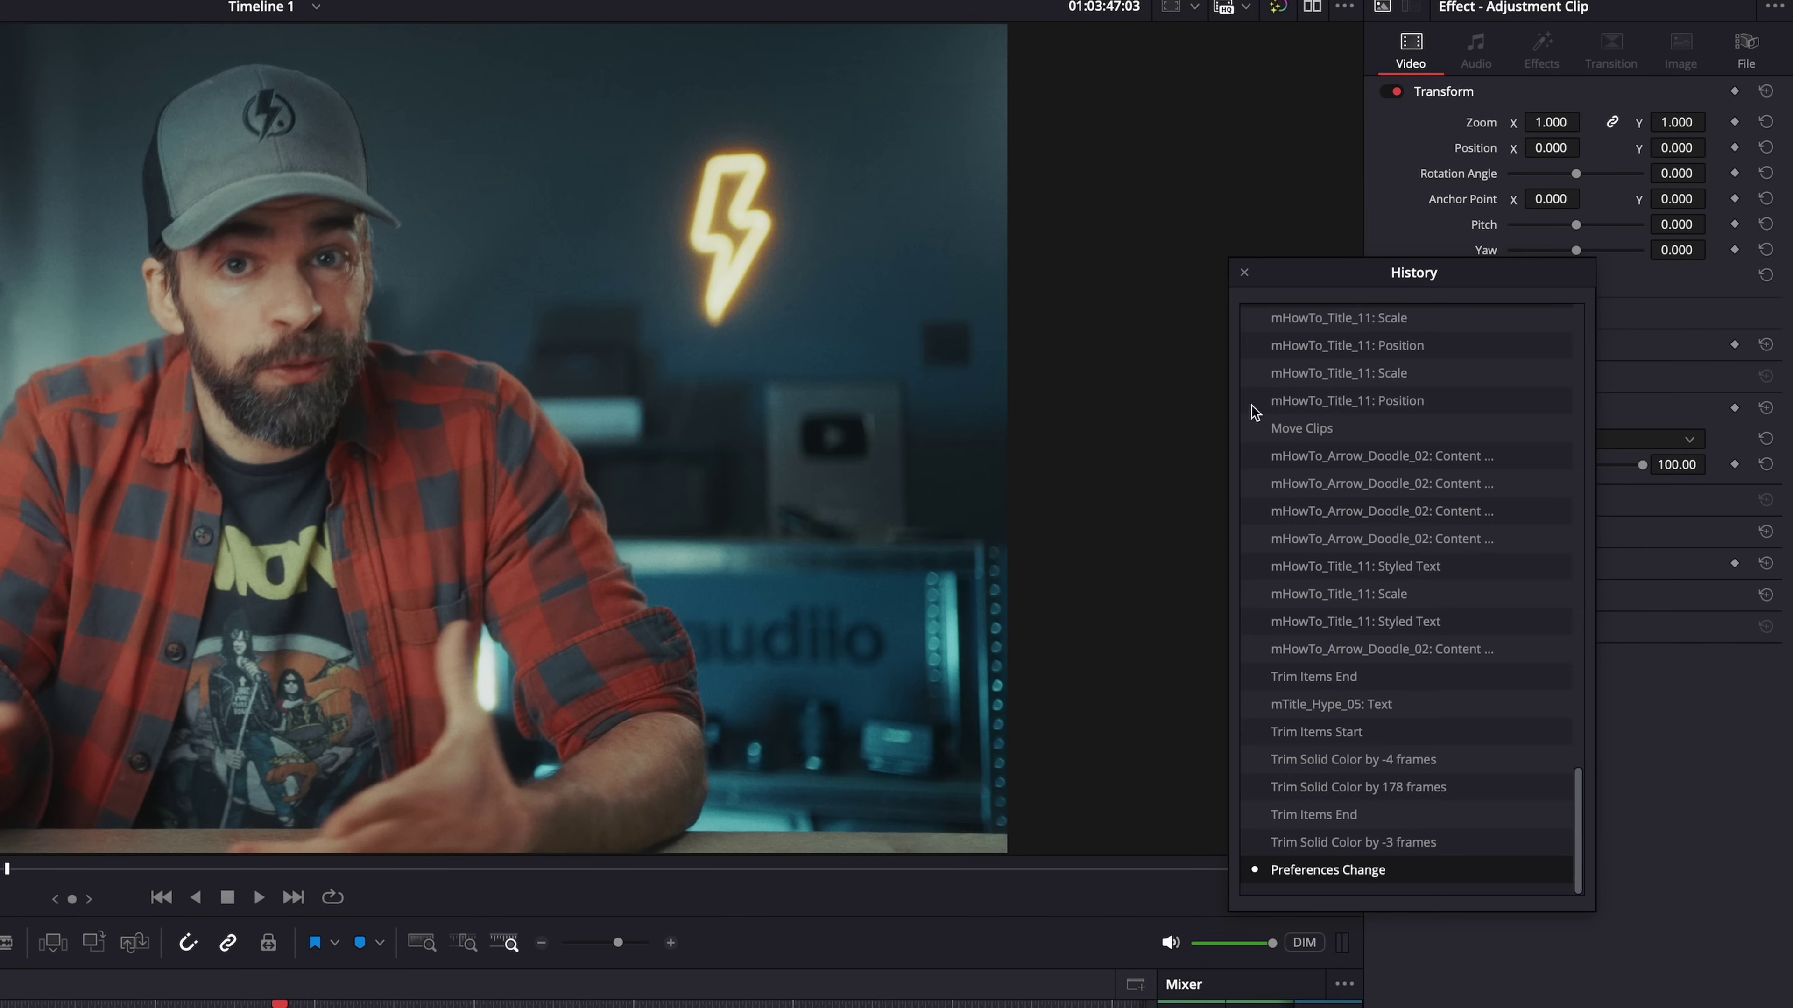
pyautogui.moveTo(1325, 289); pyautogui.dragTo(767, 344)
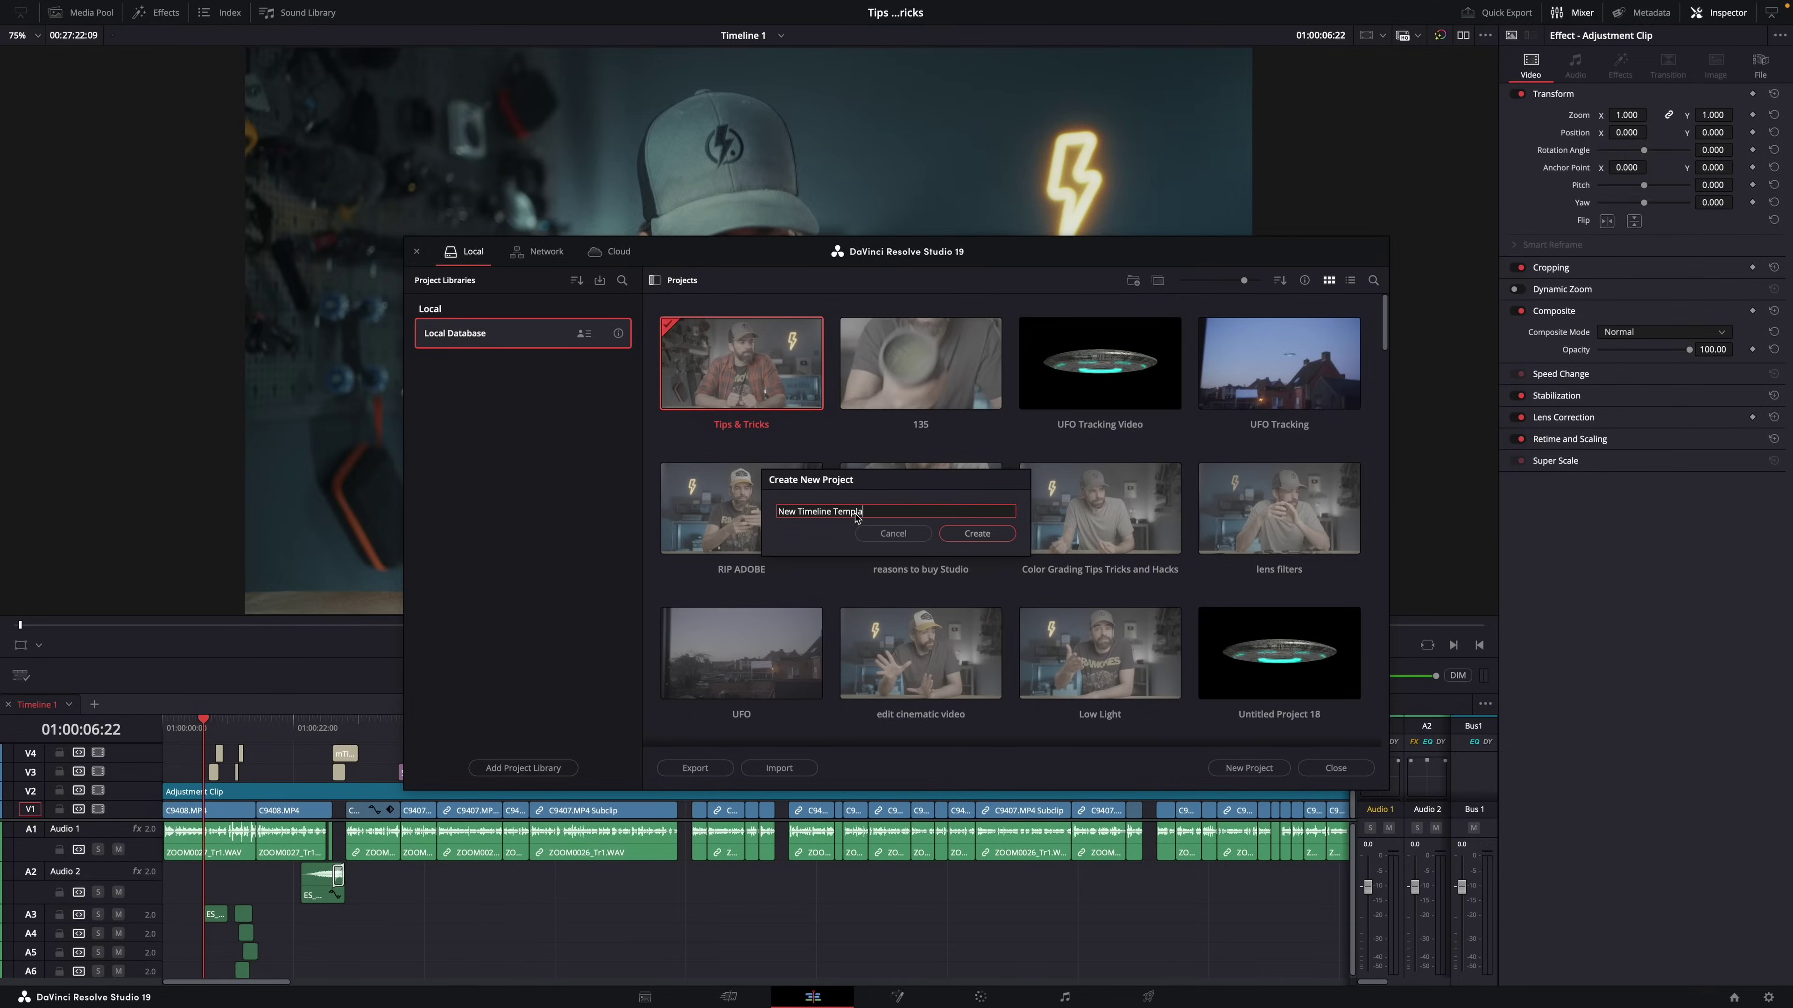
# Step: Create the New Timeline Template project and start a new timeline from the empty Media Pool
pyautogui.press('Return')
pyautogui.click(89, 15)
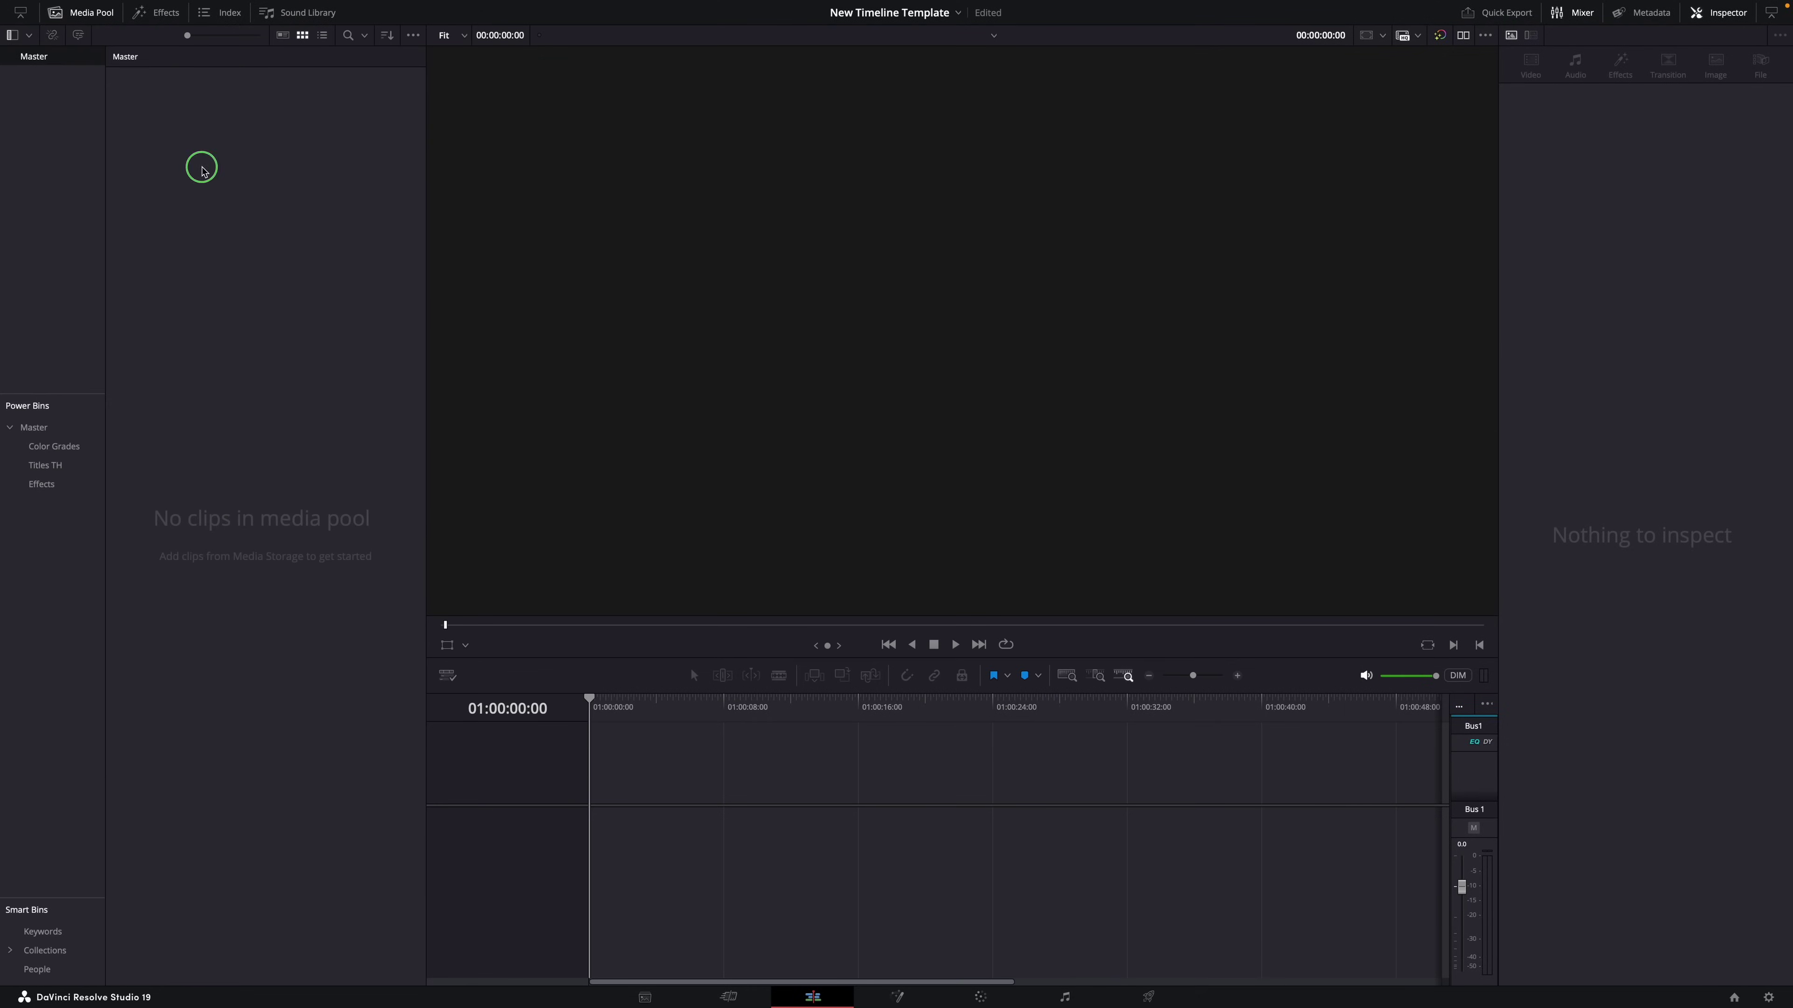
pyautogui.rightClick(201, 171)
pyautogui.moveTo(229, 178)
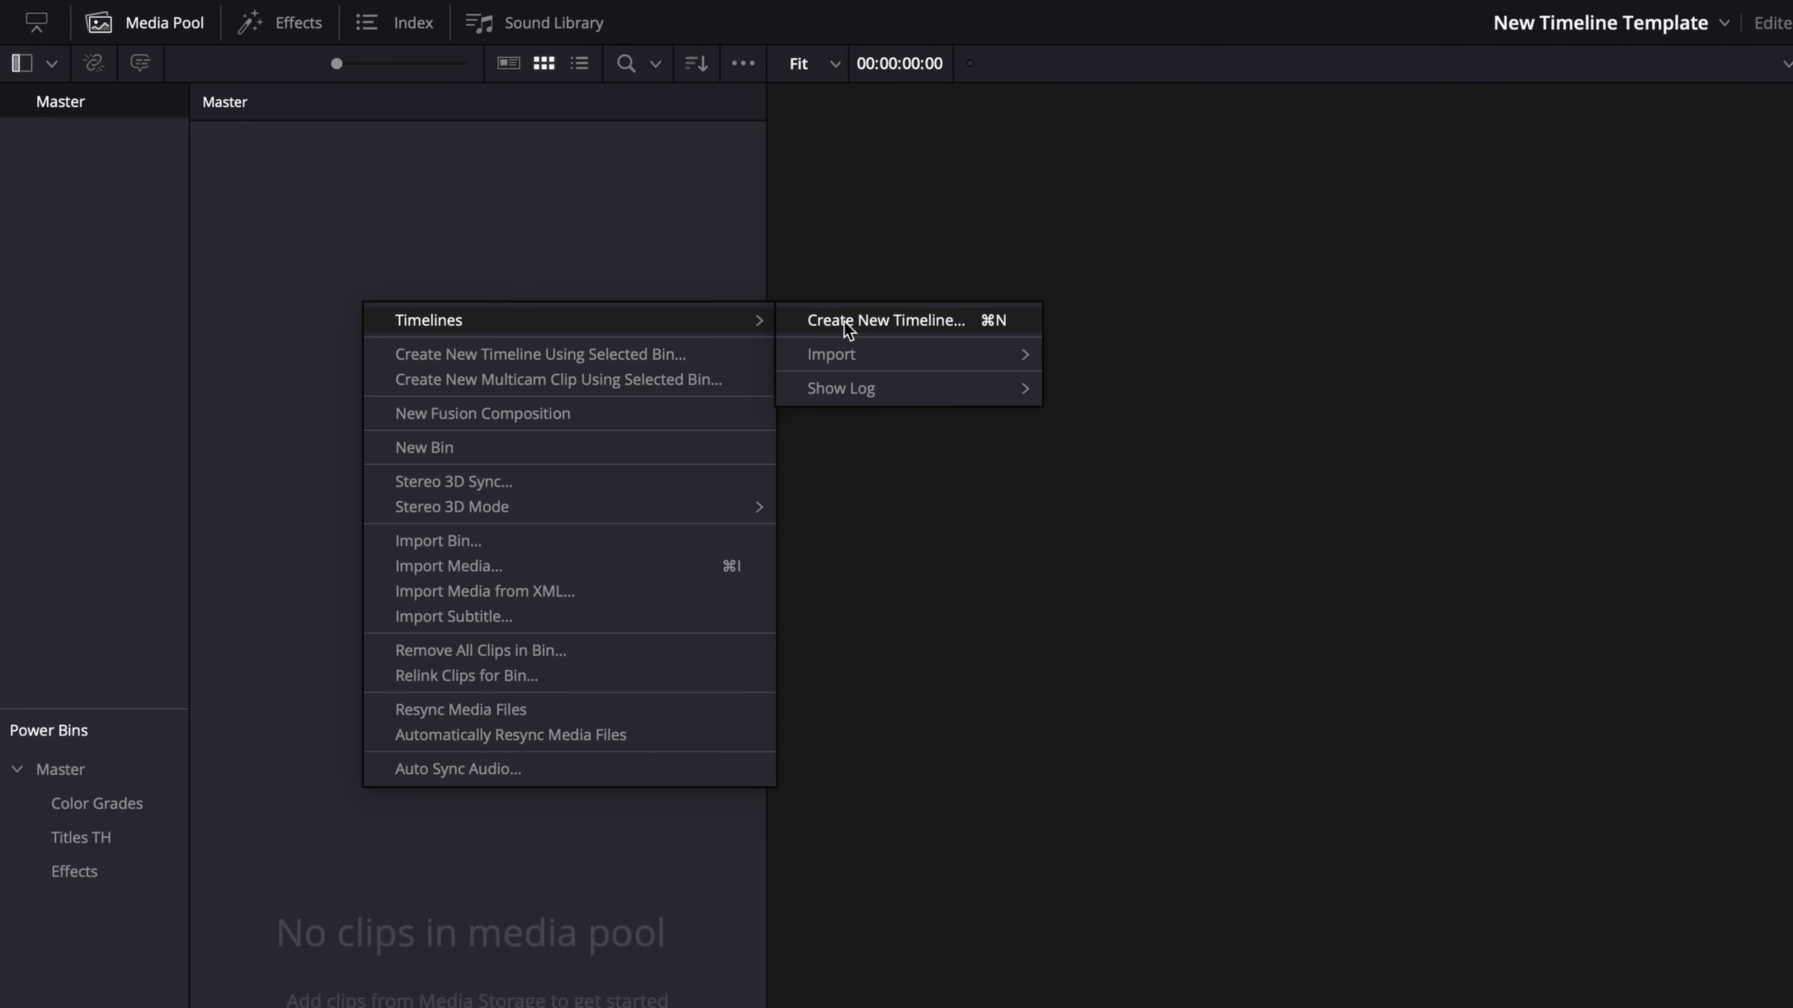
pyautogui.click(870, 326)
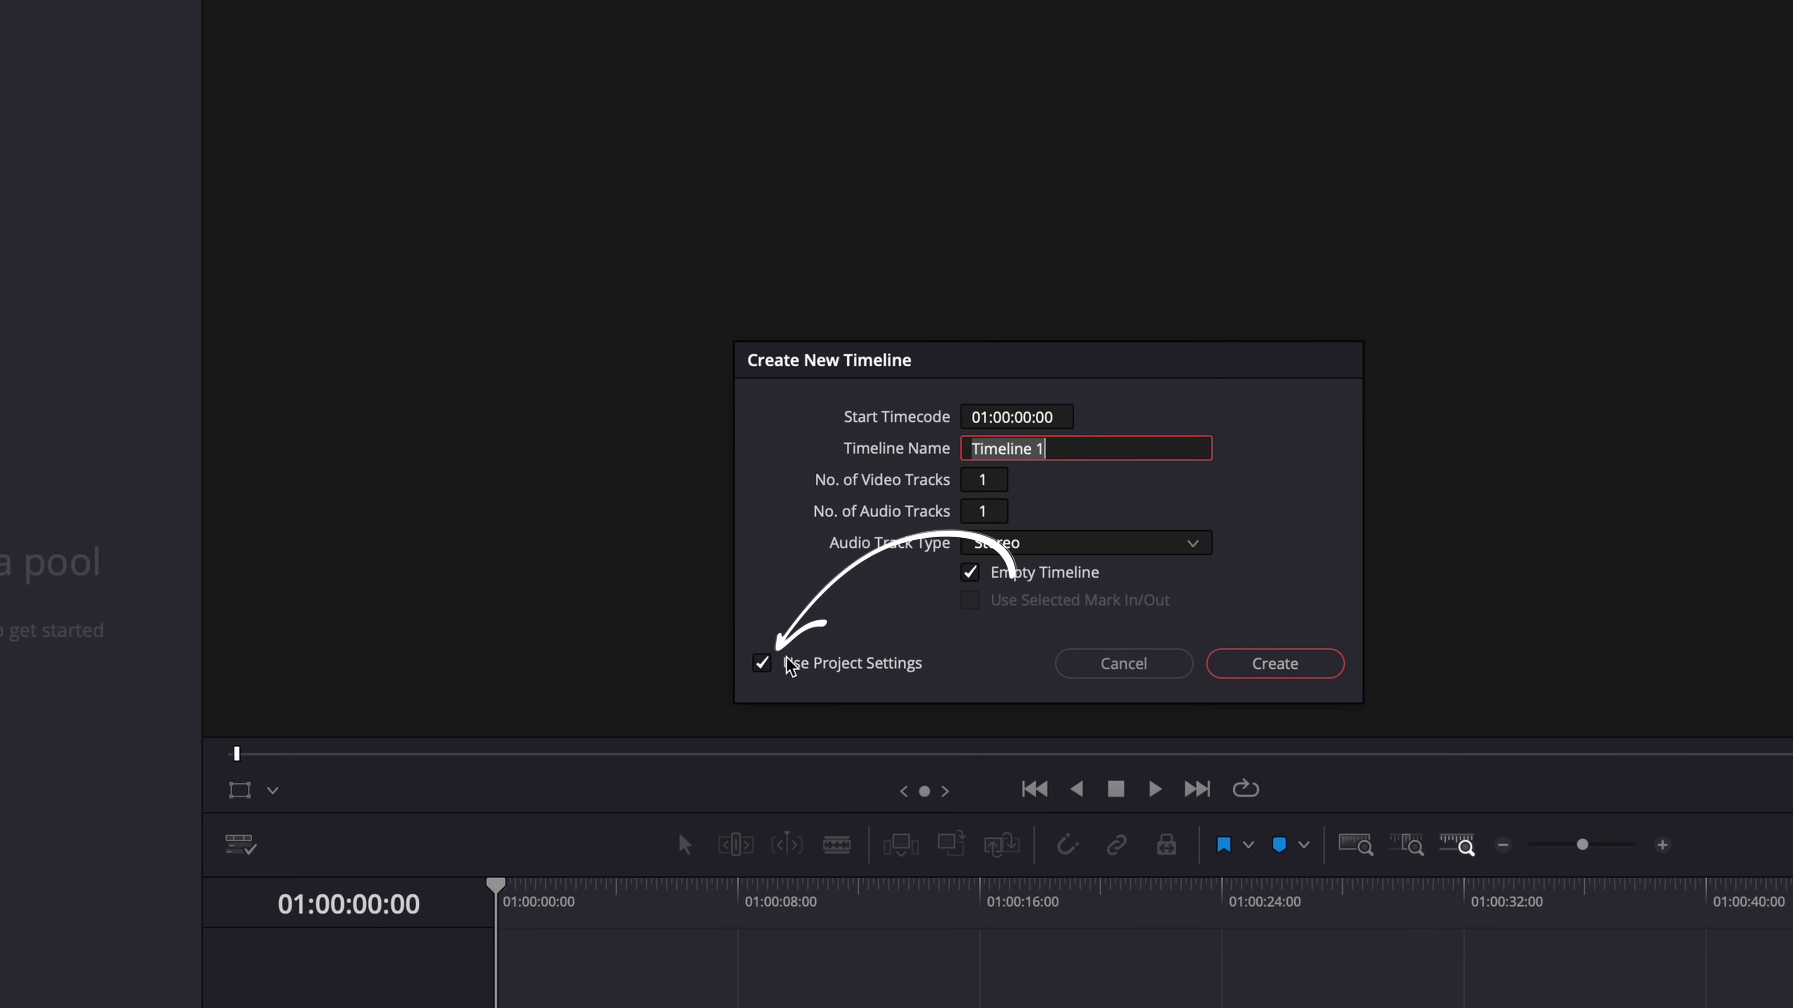
# Step: Create the timeline with custom 3840 x 2160 Ultra HD, Rec.709-A color space, and output Same as Timeline
pyautogui.click(774, 668)
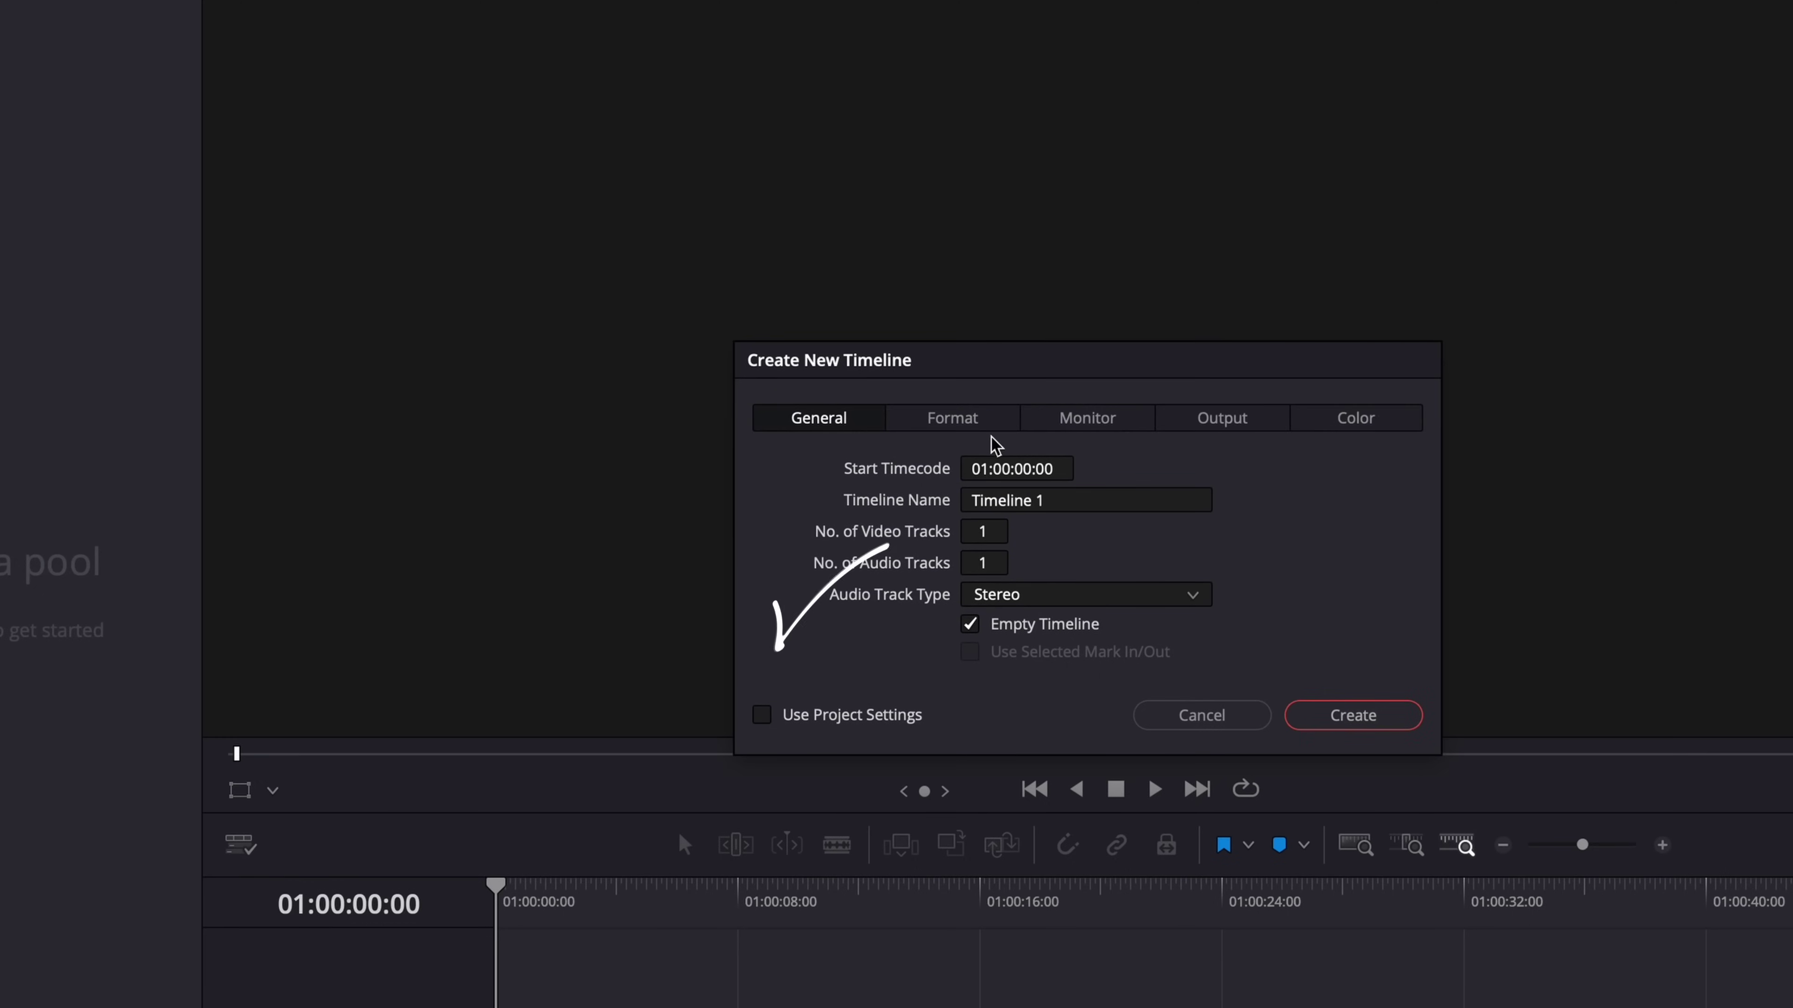
pyautogui.click(952, 417)
pyautogui.click(1085, 468)
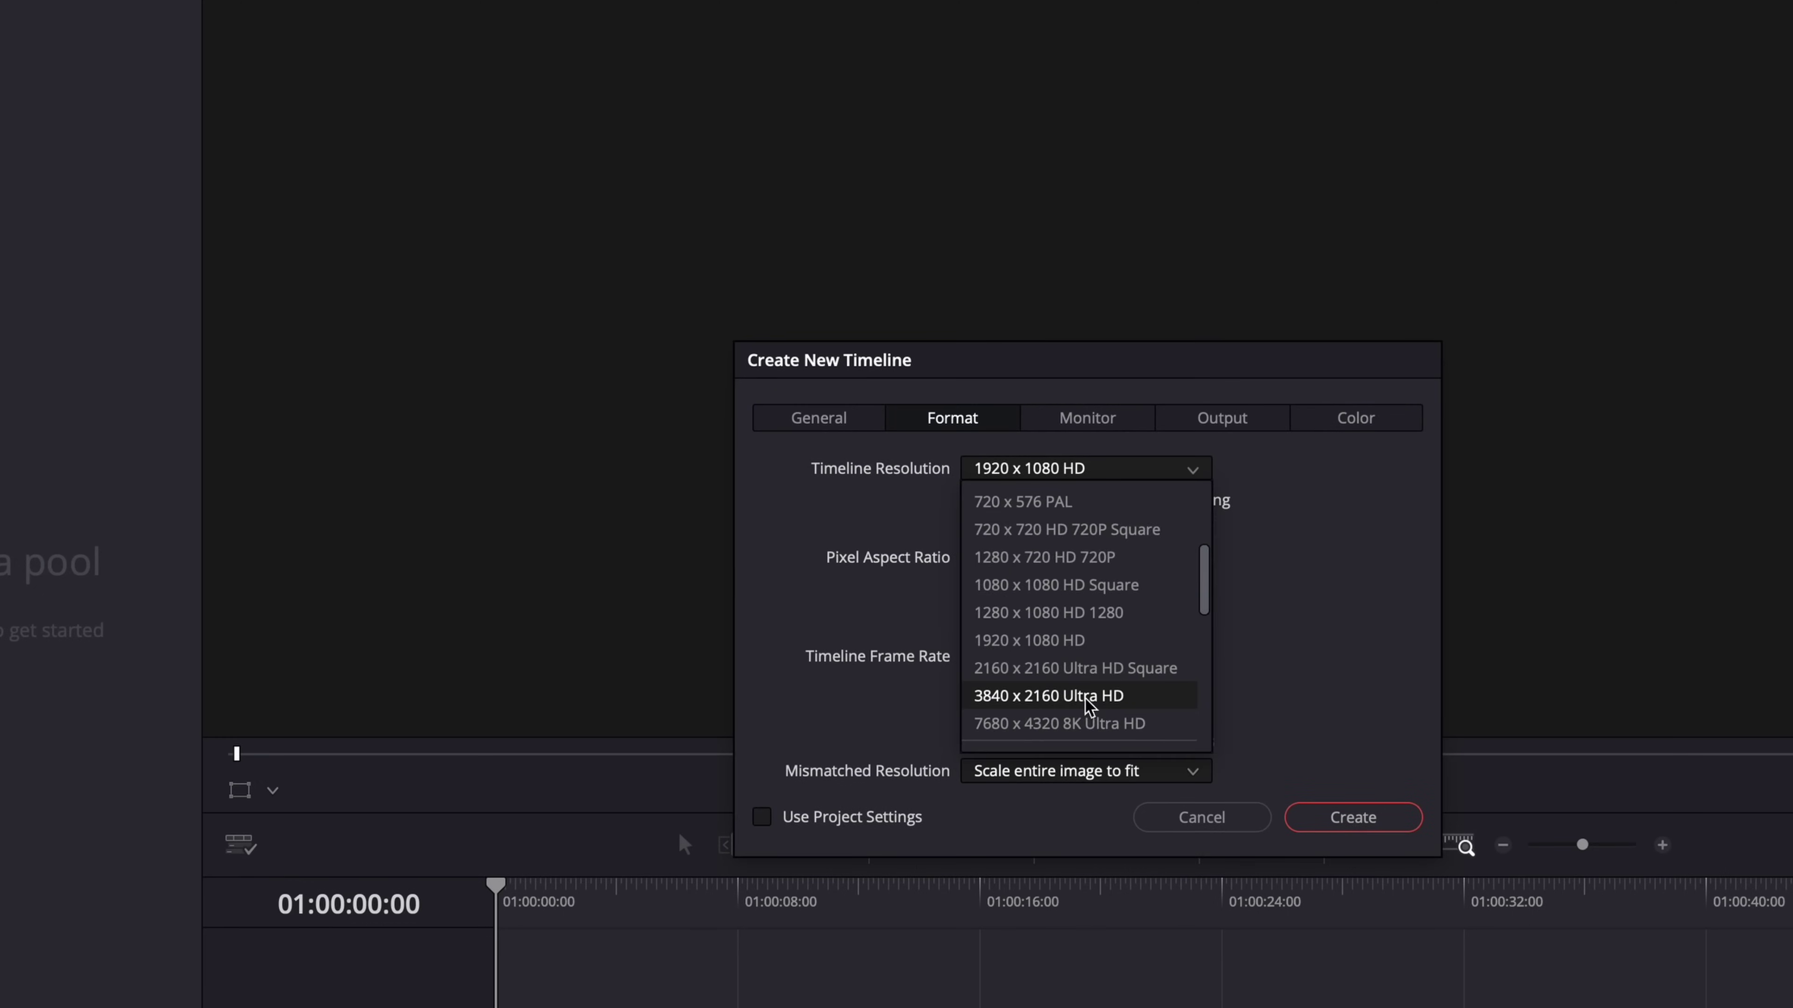
pyautogui.click(1088, 695)
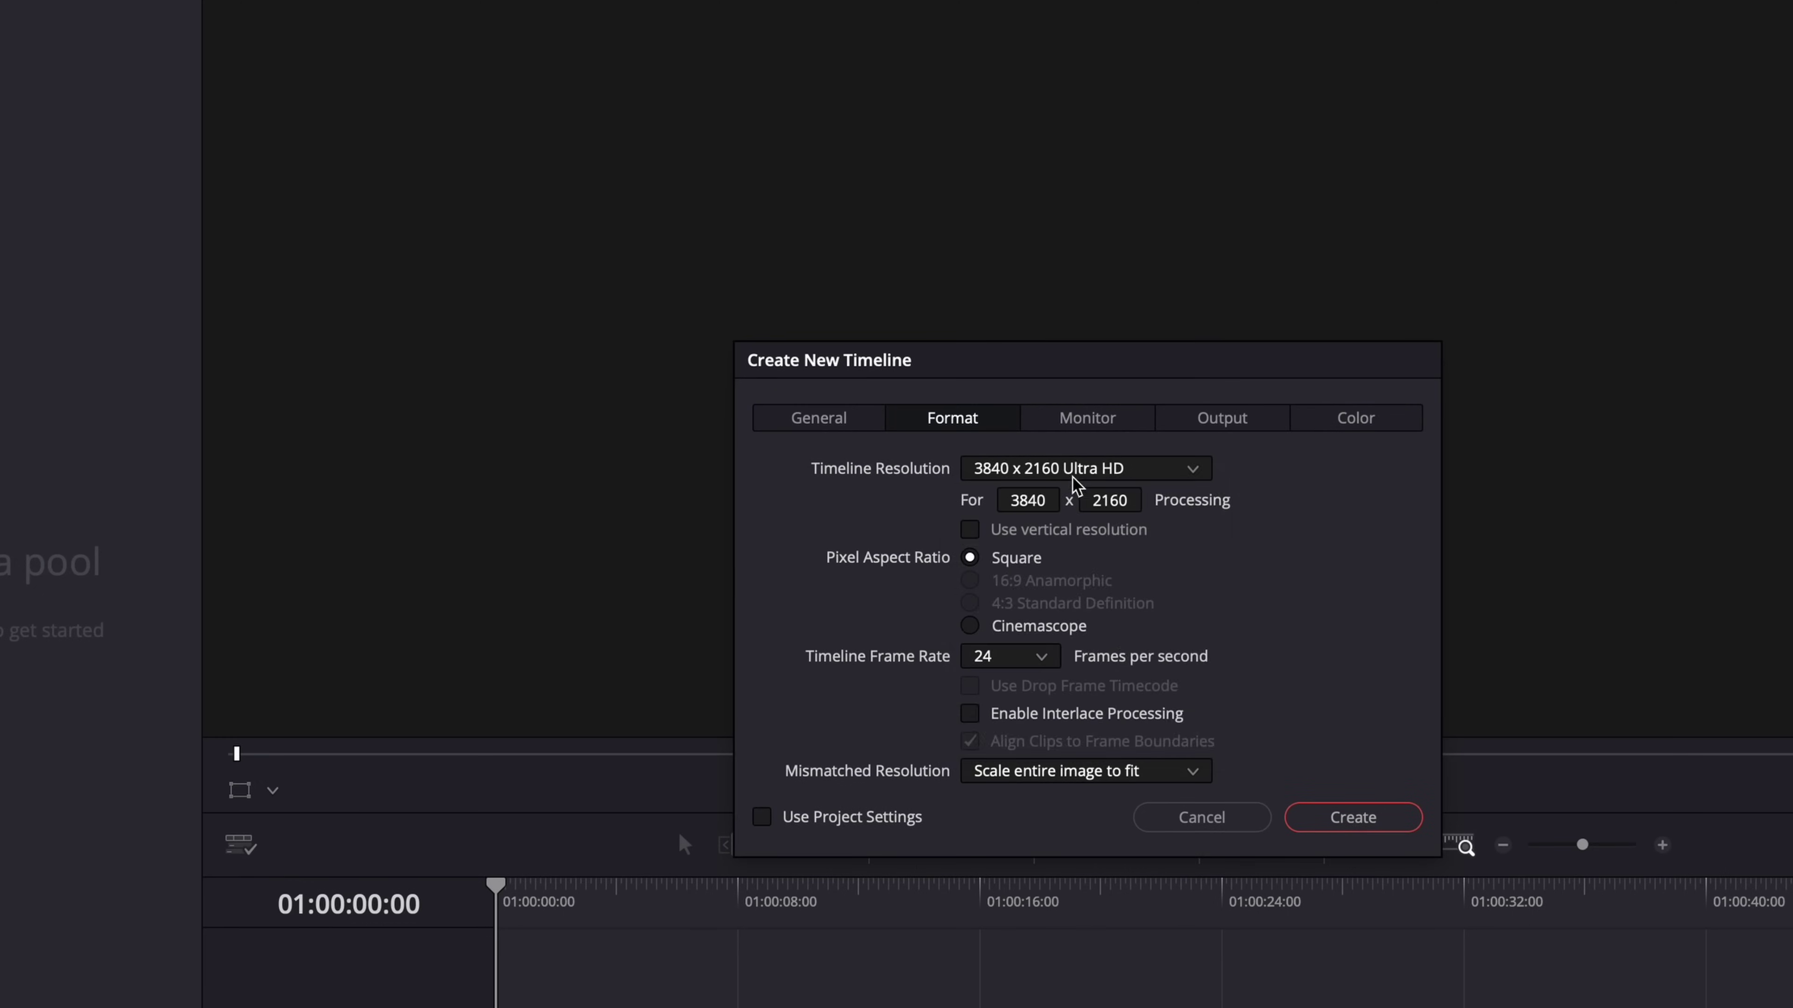
pyautogui.click(1002, 654)
pyautogui.click(1002, 745)
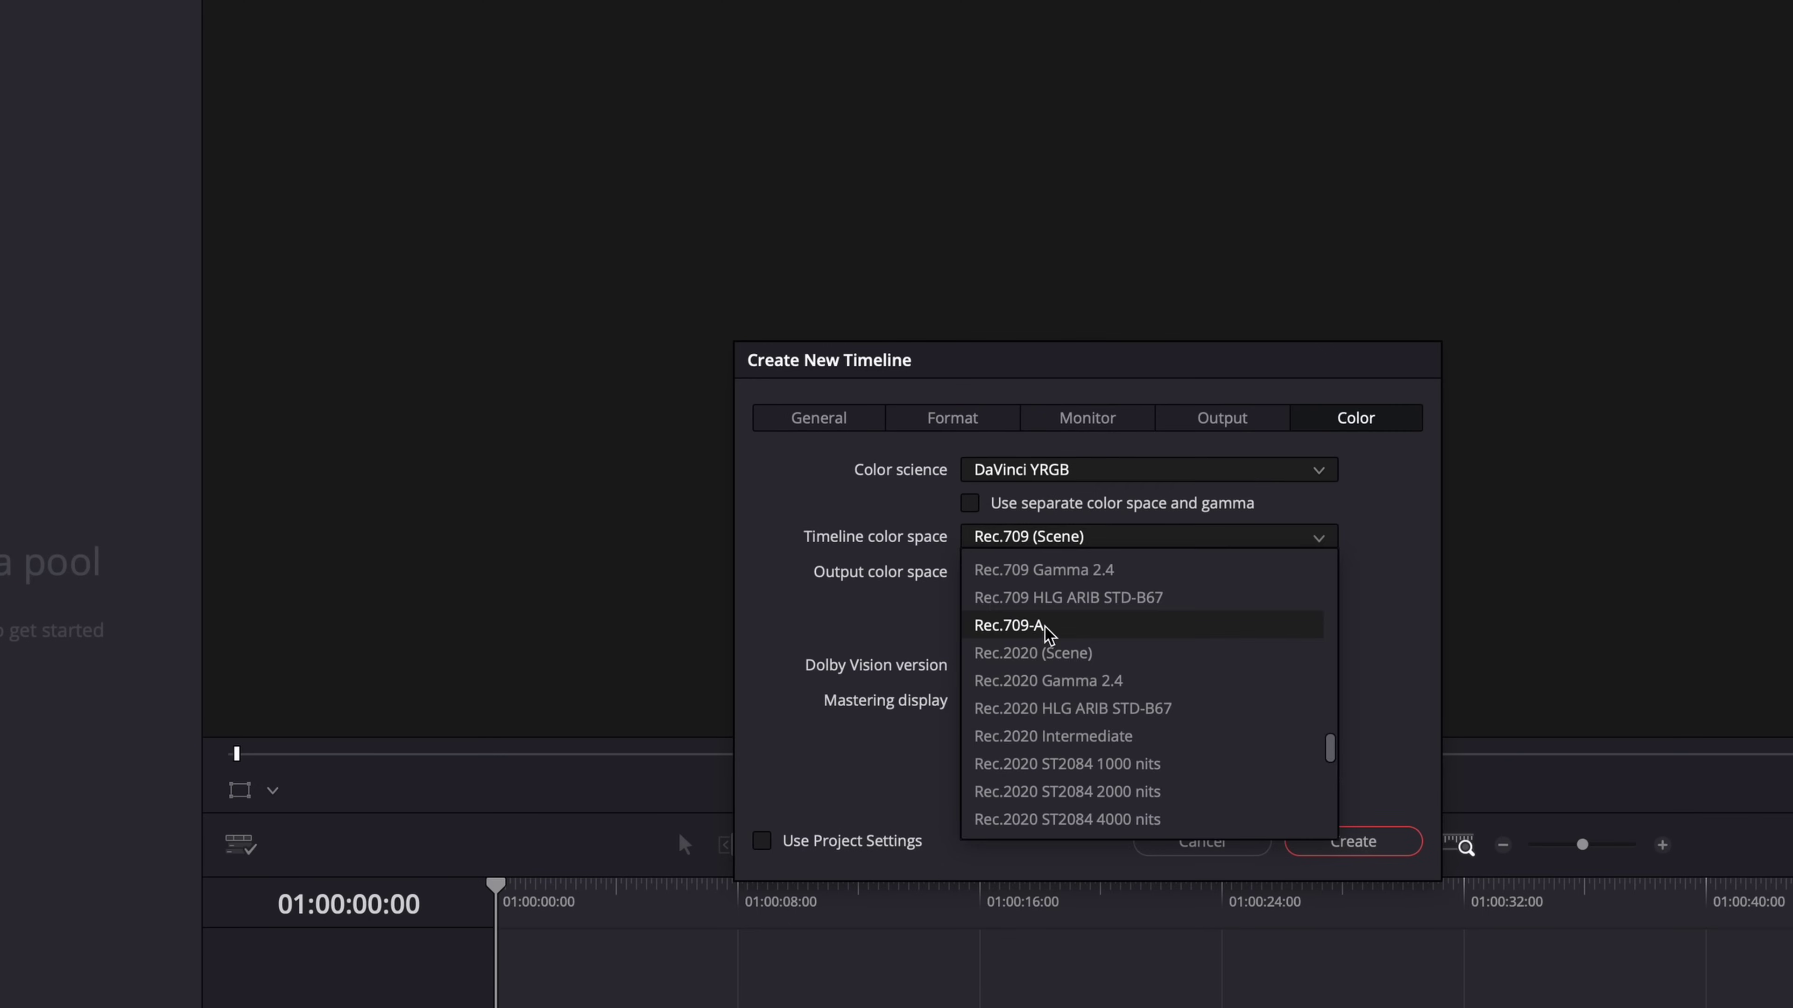
pyautogui.click(1046, 625)
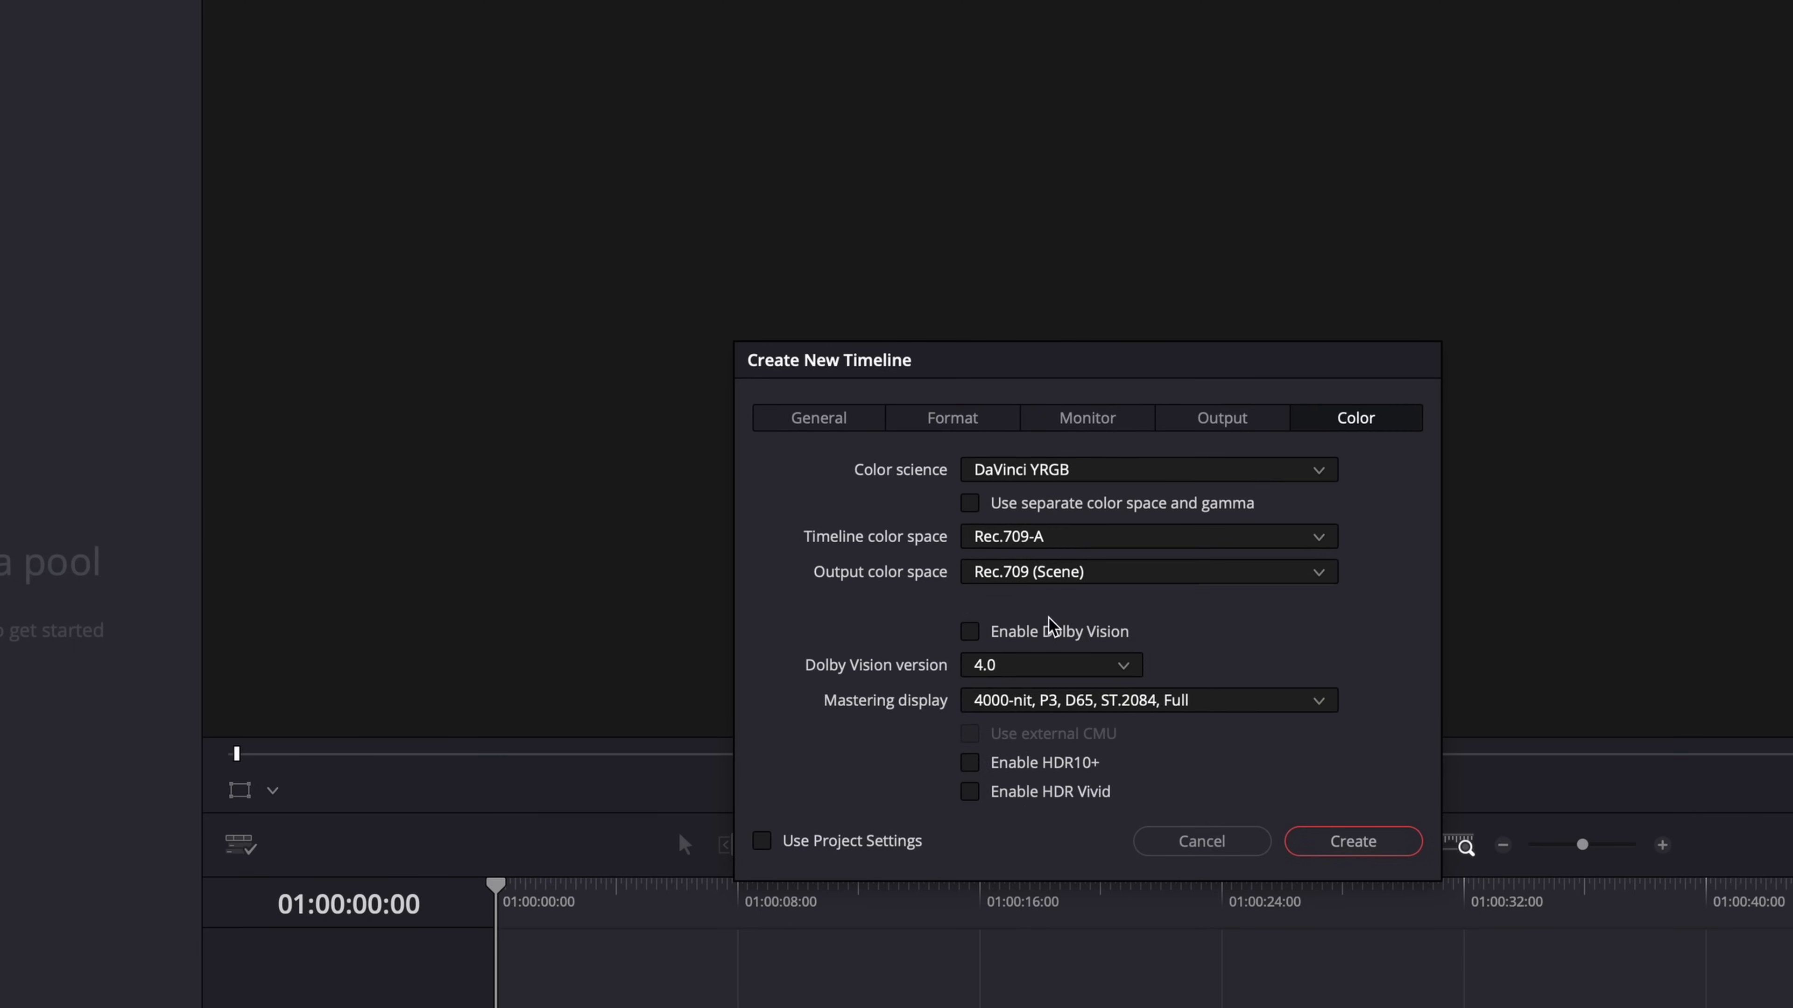
pyautogui.click(1050, 571)
pyautogui.scroll(10, 1052, 593)
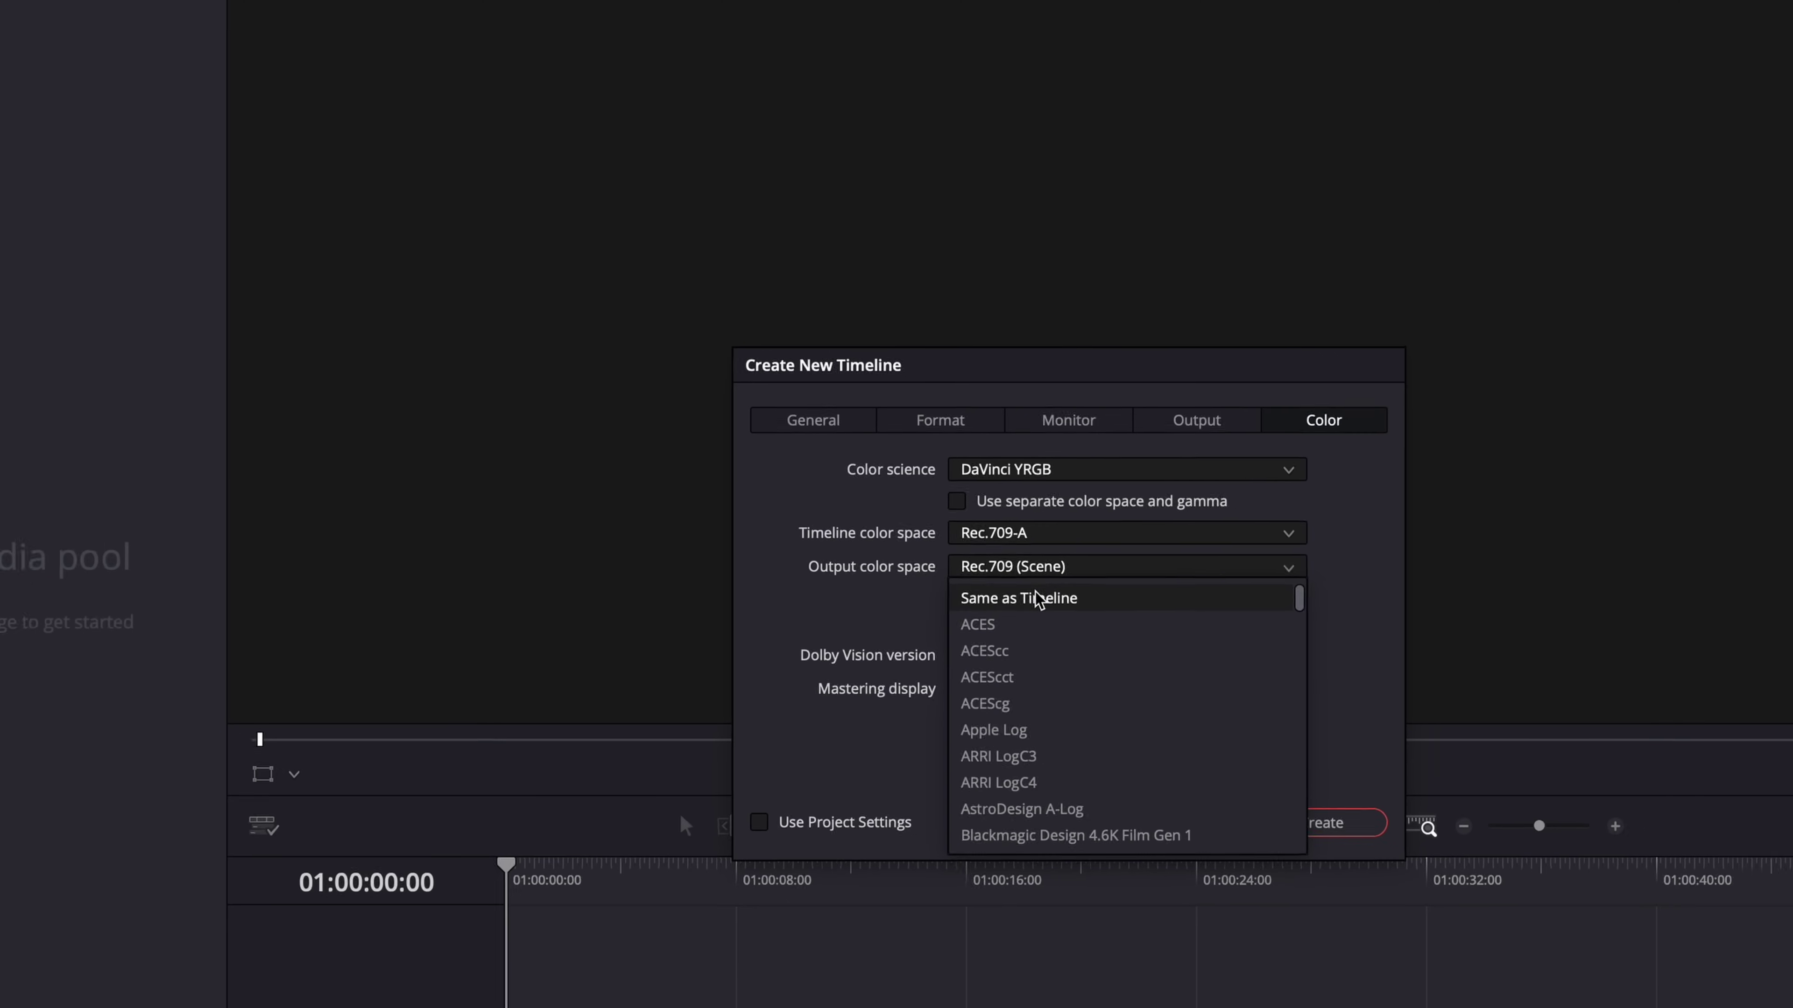
pyautogui.click(1037, 600)
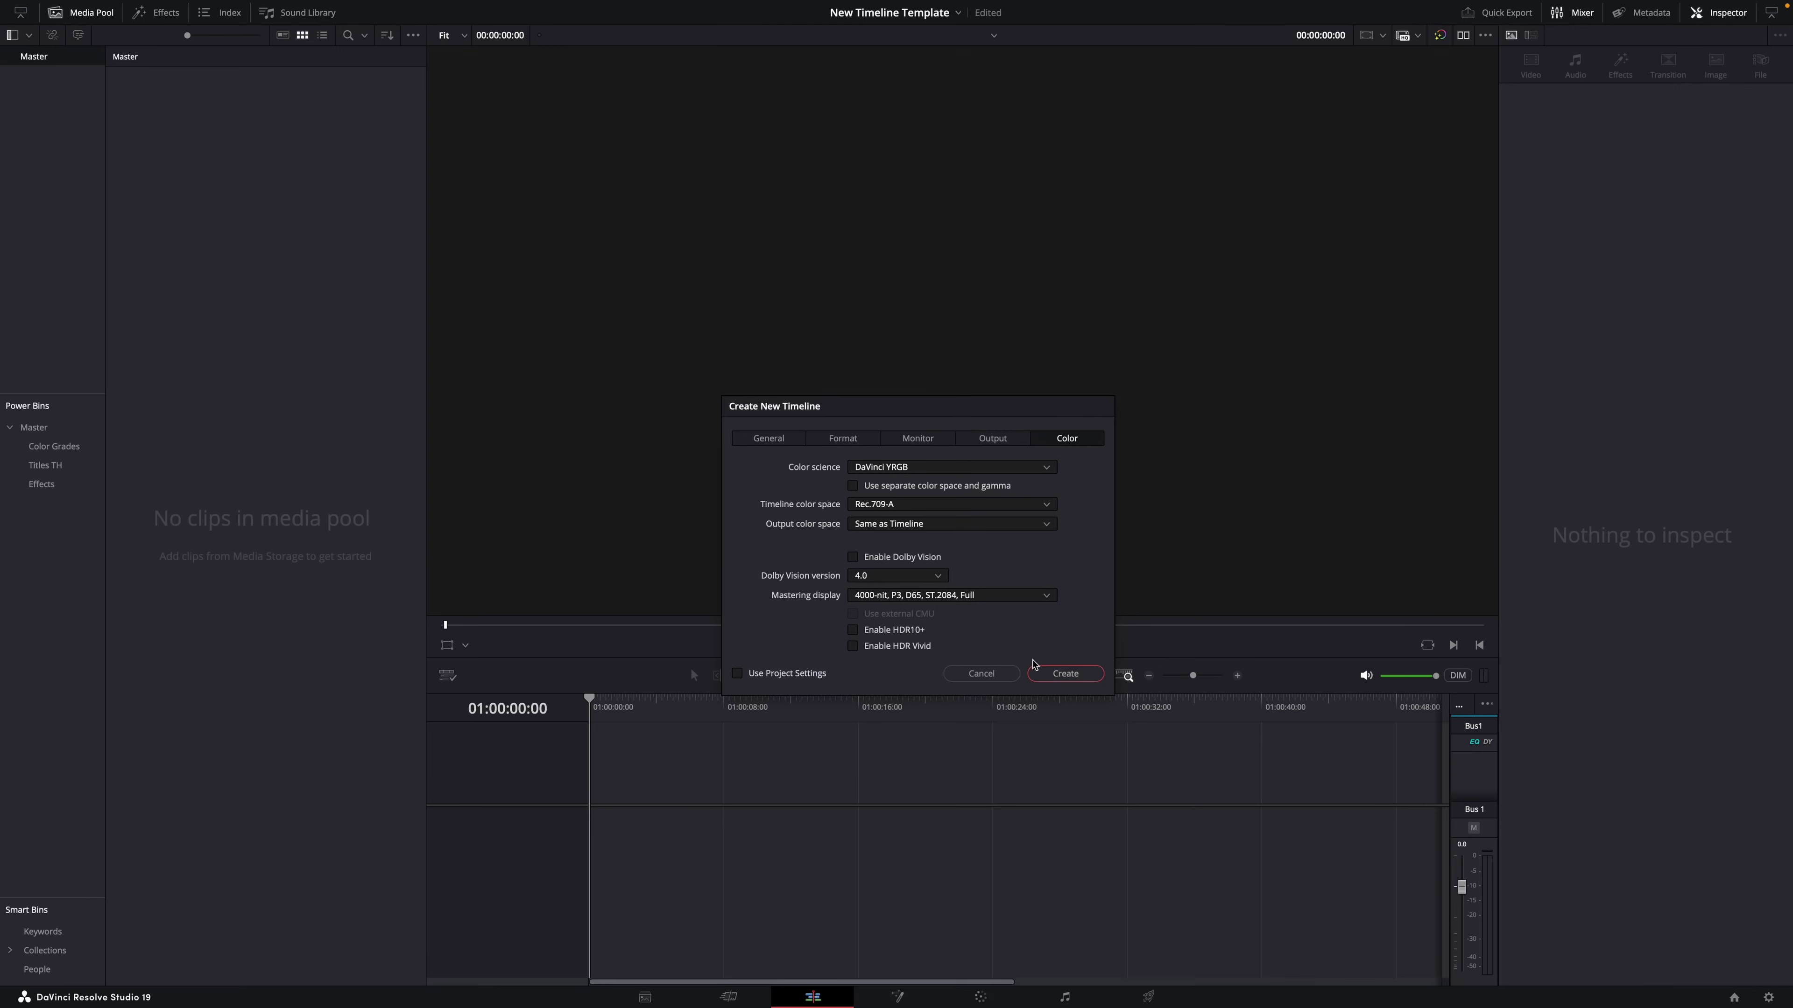
pyautogui.click(1051, 675)
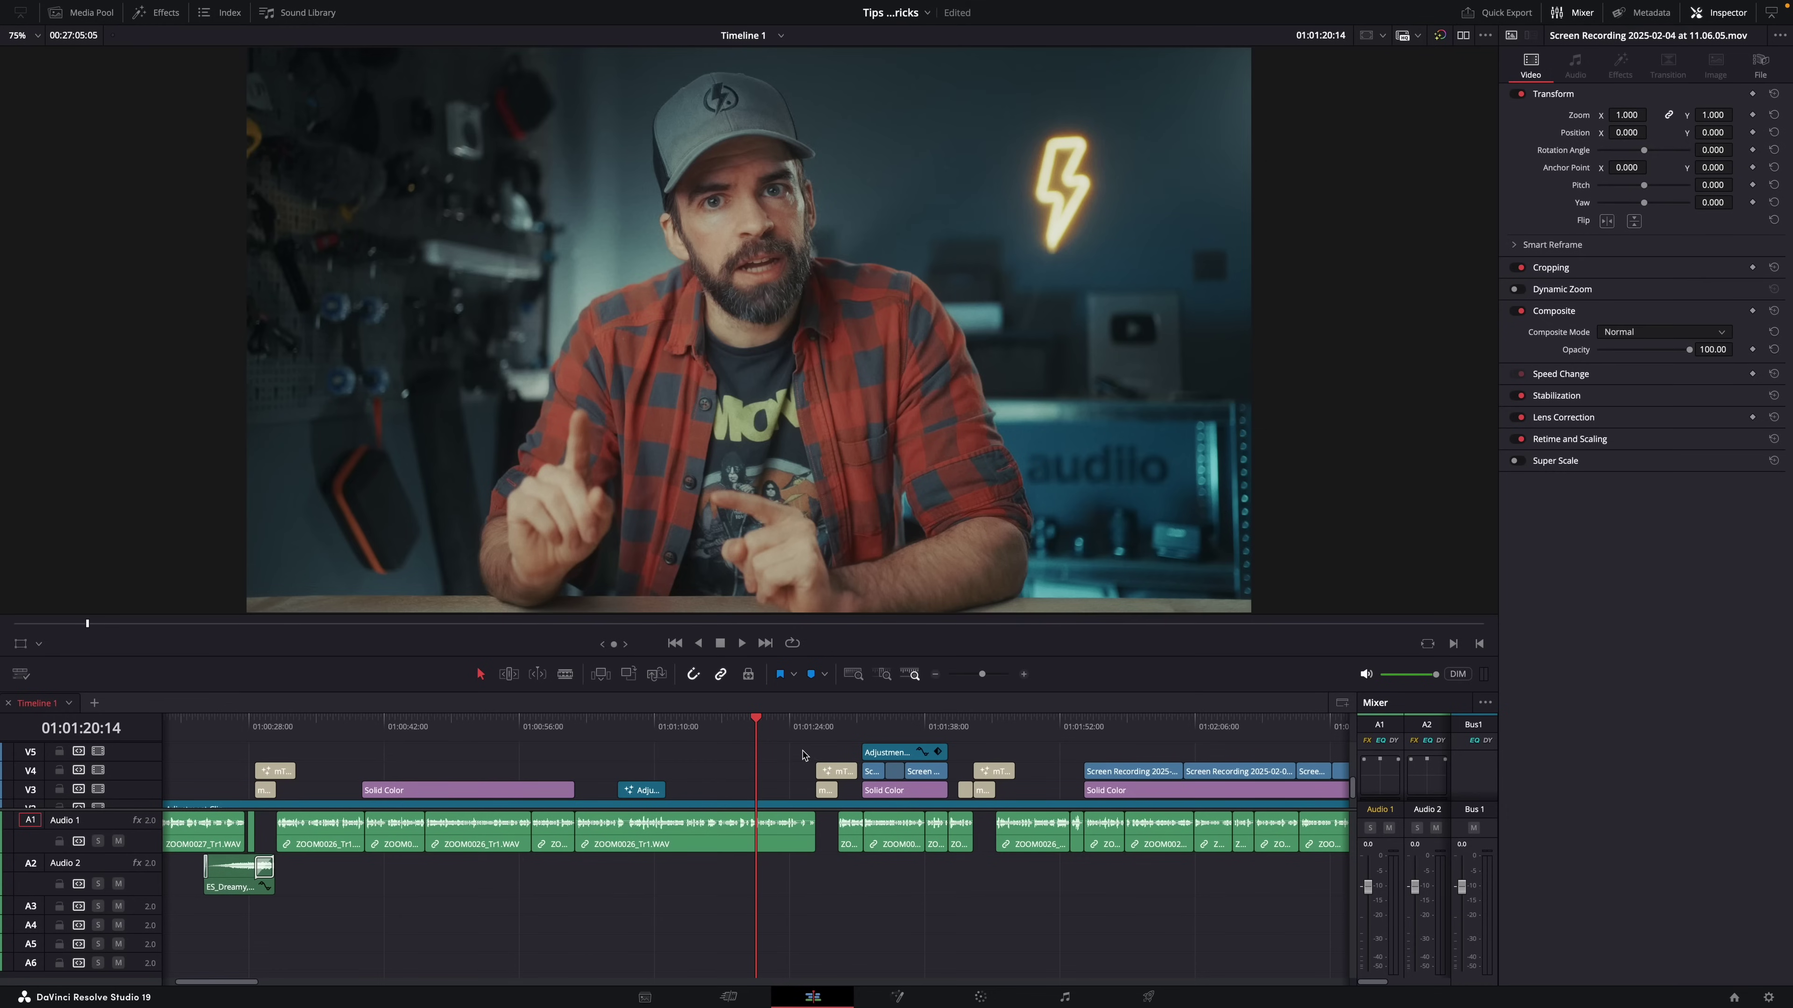
# Step: Scrub the Tips & Tricks timeline around the 2. Bypass Color Grades title to review the edit
pyautogui.click(816, 731)
pyautogui.moveTo(825, 732); pyautogui.dragTo(827, 733)
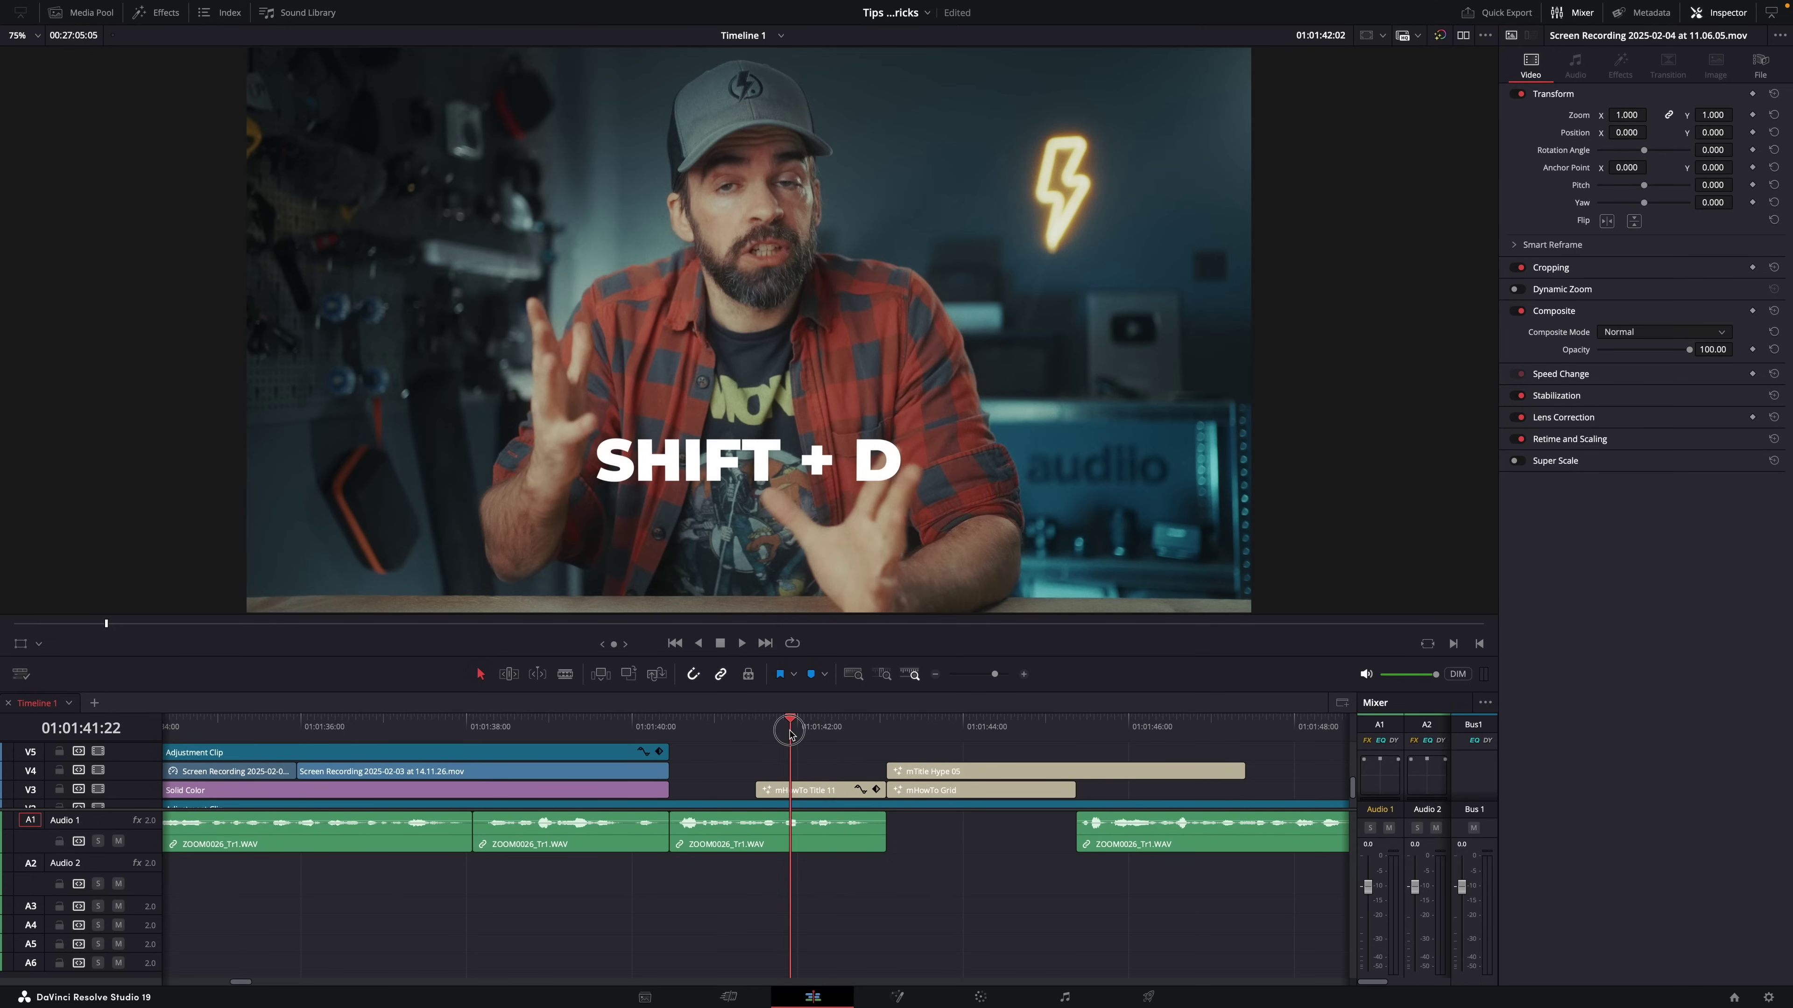
pyautogui.moveTo(790, 733); pyautogui.dragTo(810, 735)
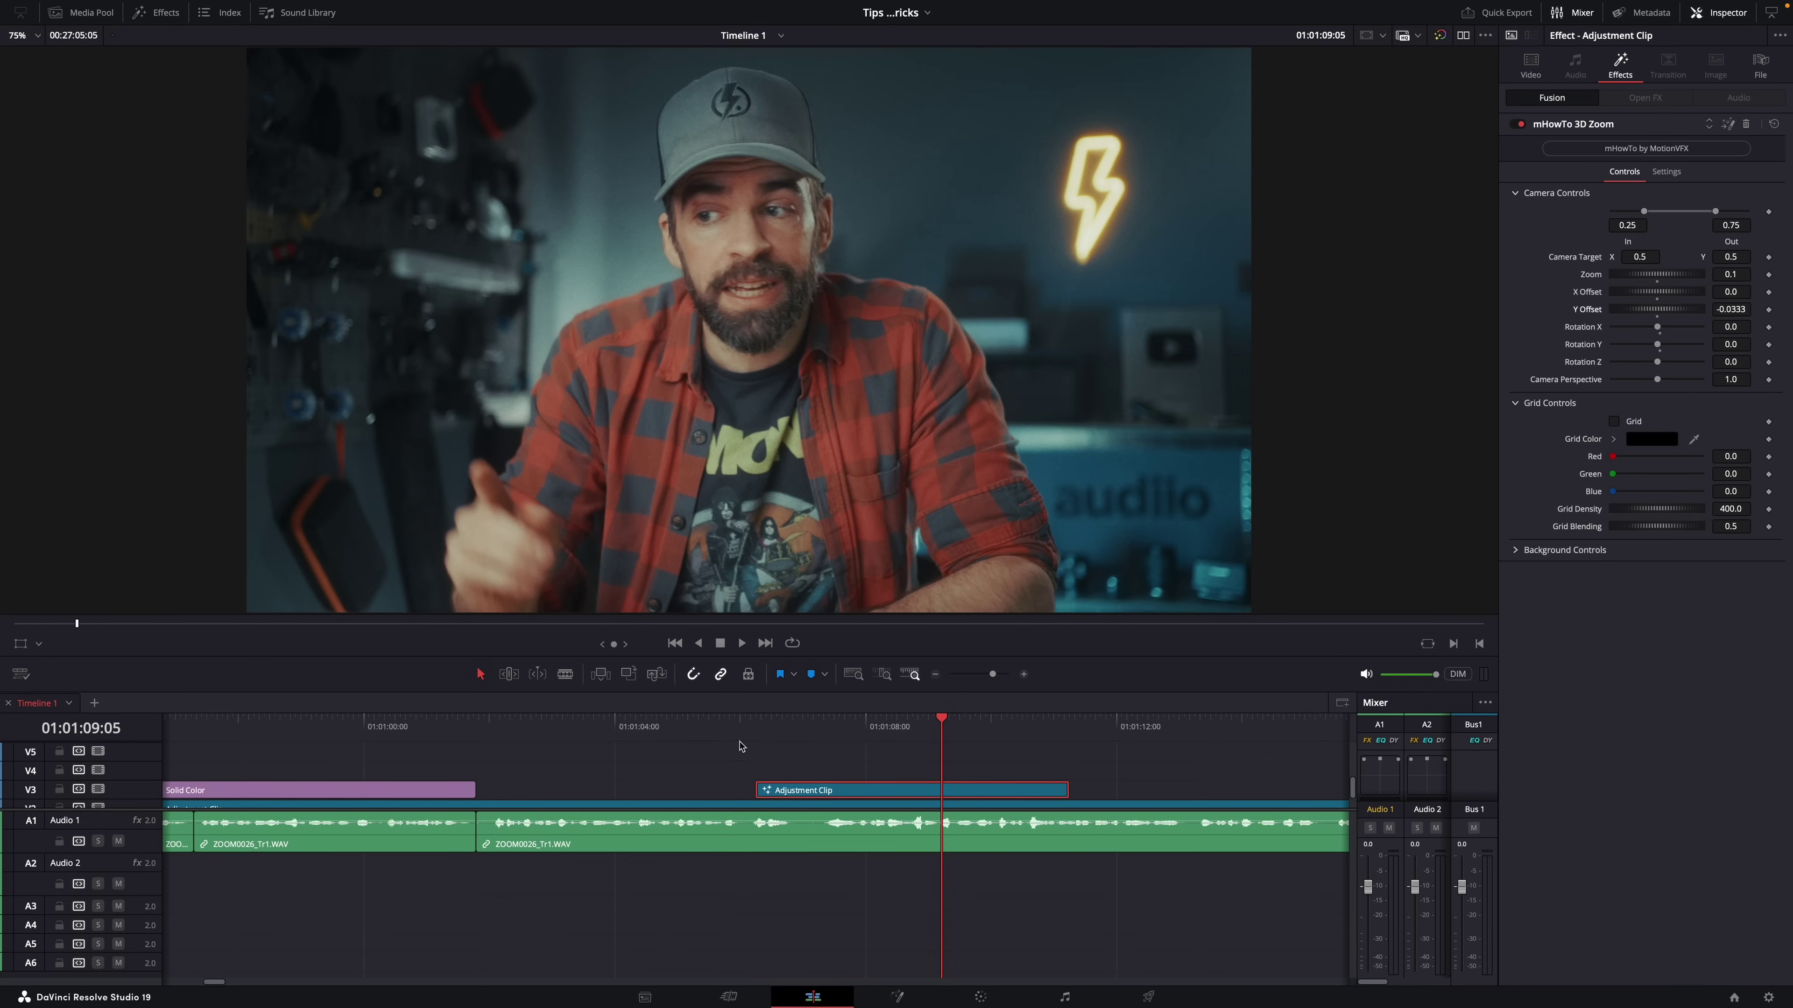
pyautogui.moveTo(740, 735); pyautogui.dragTo(832, 741)
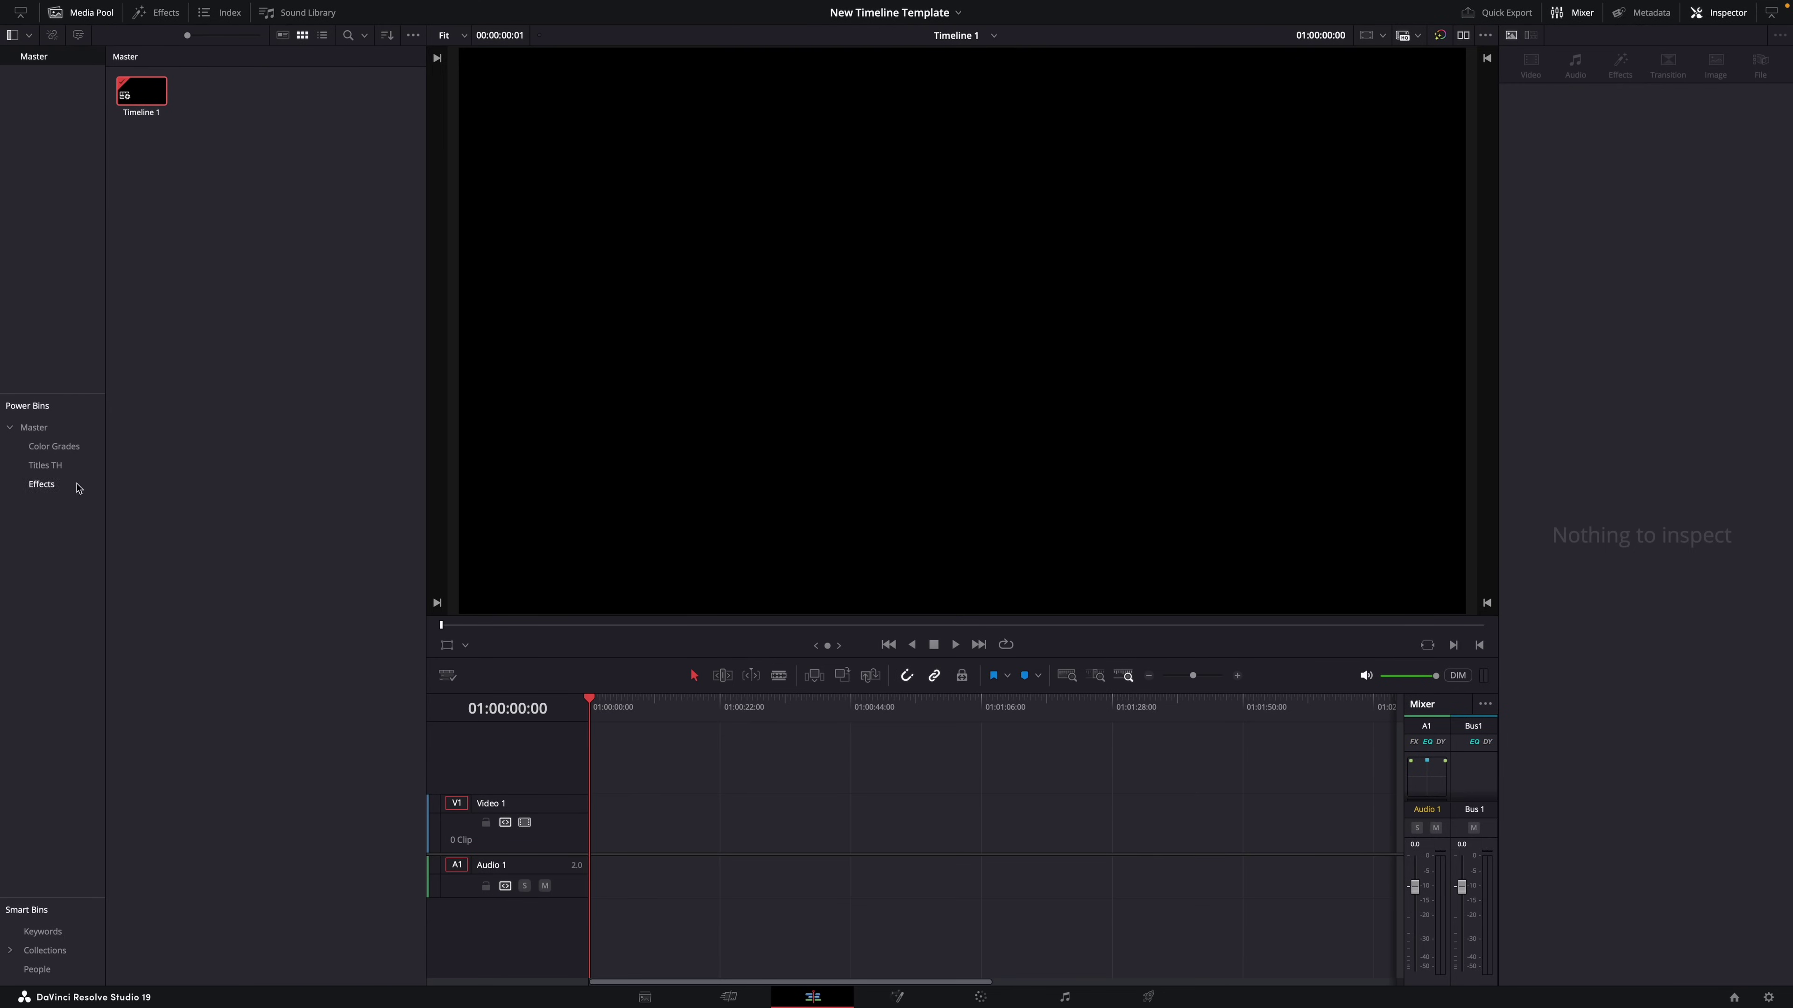
# Step: From the Titles TH power bin, place Chapter BG on V1 and Chapter Title above it
pyautogui.click(57, 470)
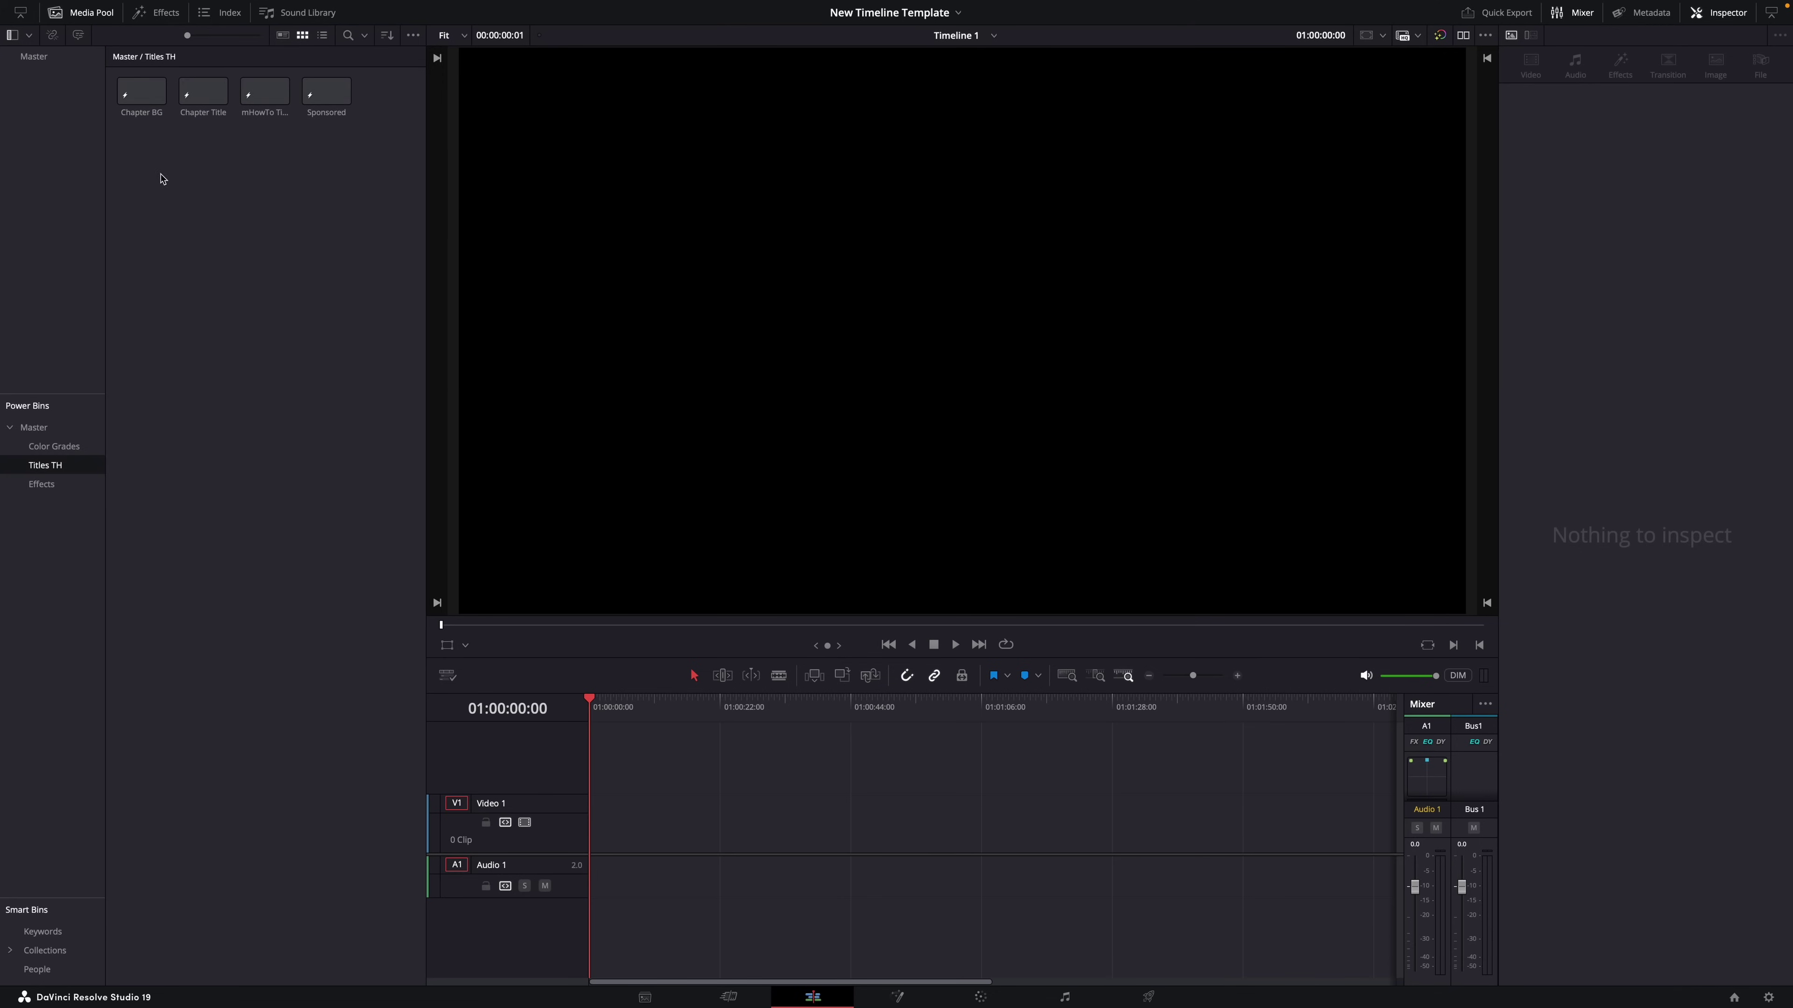
pyautogui.moveTo(593, 840); pyautogui.dragTo(593, 840)
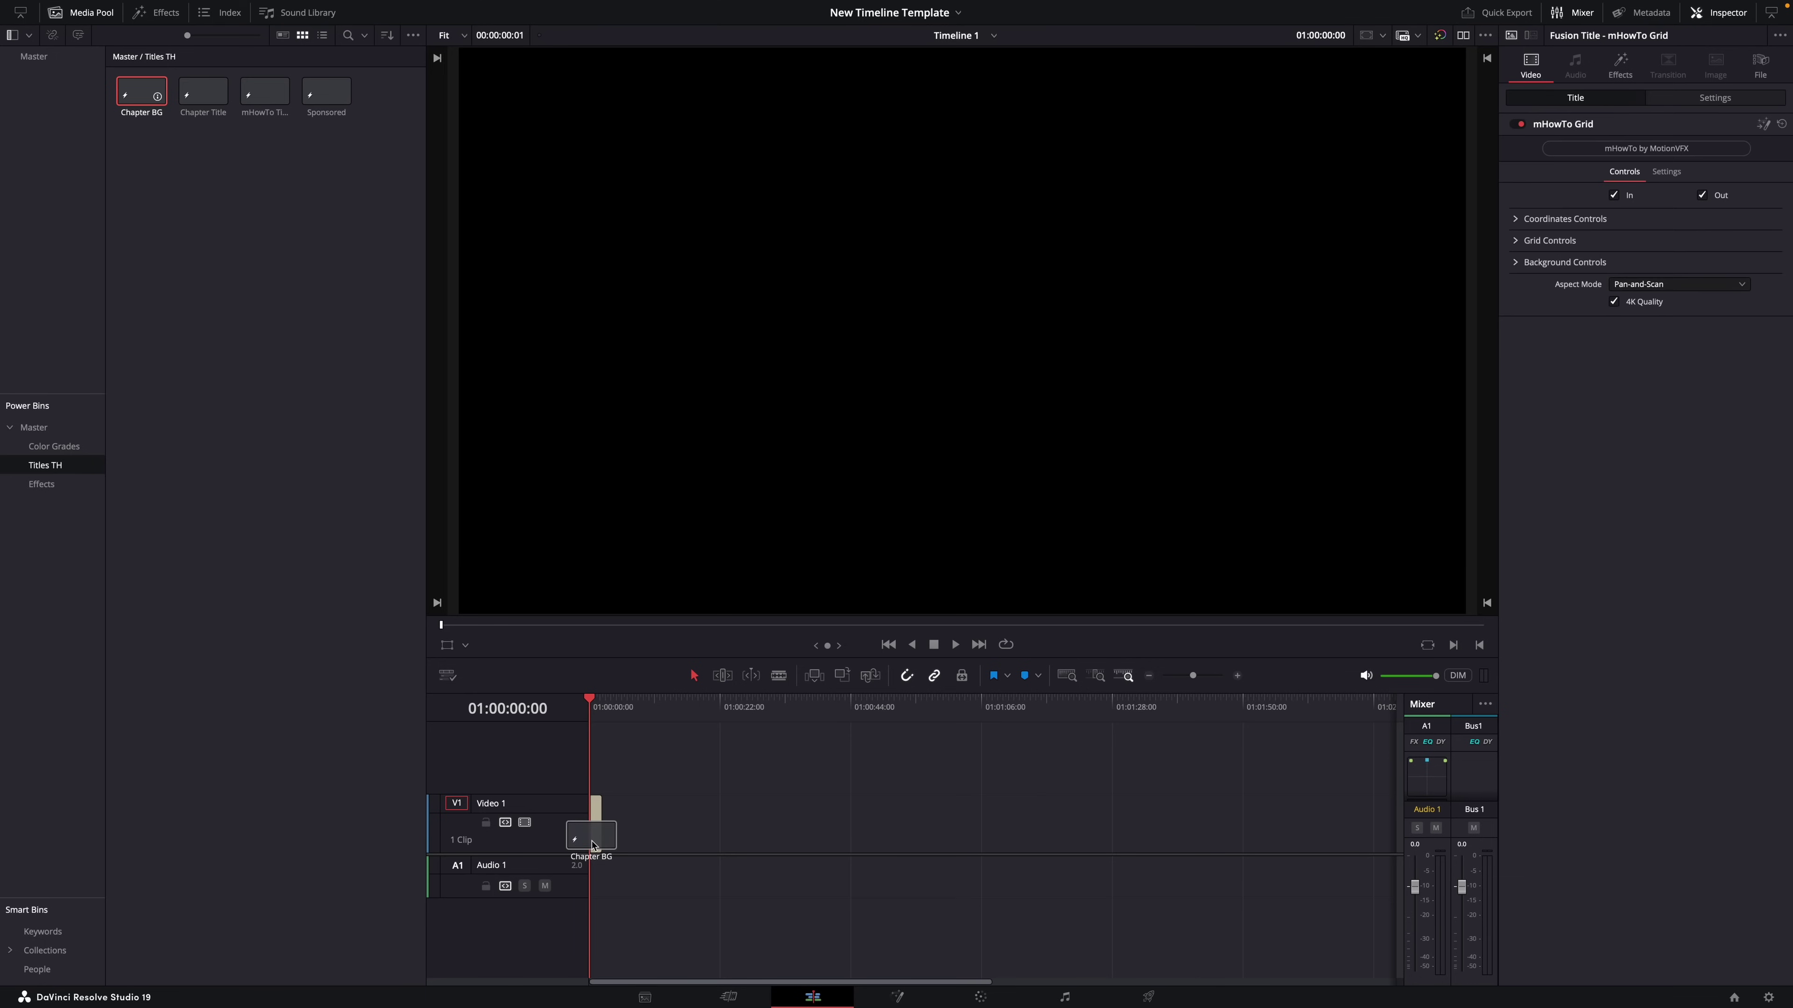
pyautogui.press('space')
pyautogui.moveTo(596, 563); pyautogui.dragTo(621, 759)
# Step: Repeat the title and grid copies further along and add the TH Color grade
pyautogui.moveTo(1208, 676); pyautogui.dragTo(1200, 676)
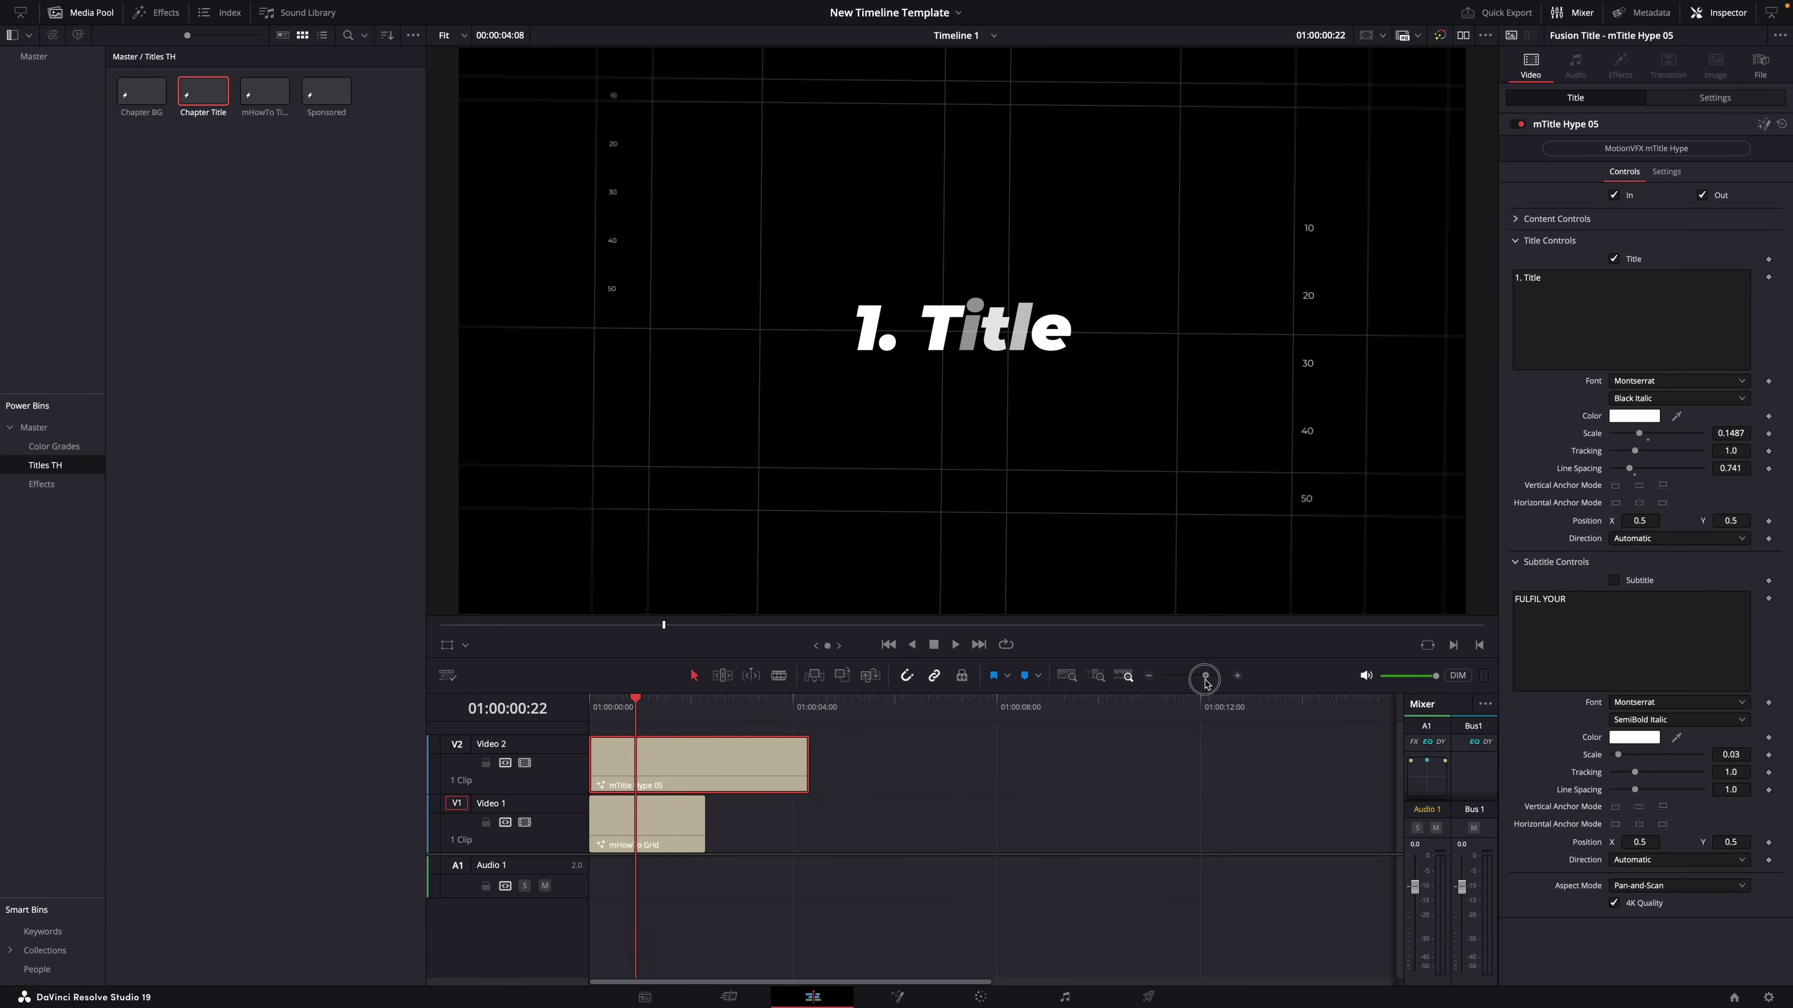
pyautogui.moveTo(636, 823); pyautogui.dragTo(988, 834)
pyautogui.moveTo(1200, 676); pyautogui.dragTo(1191, 675)
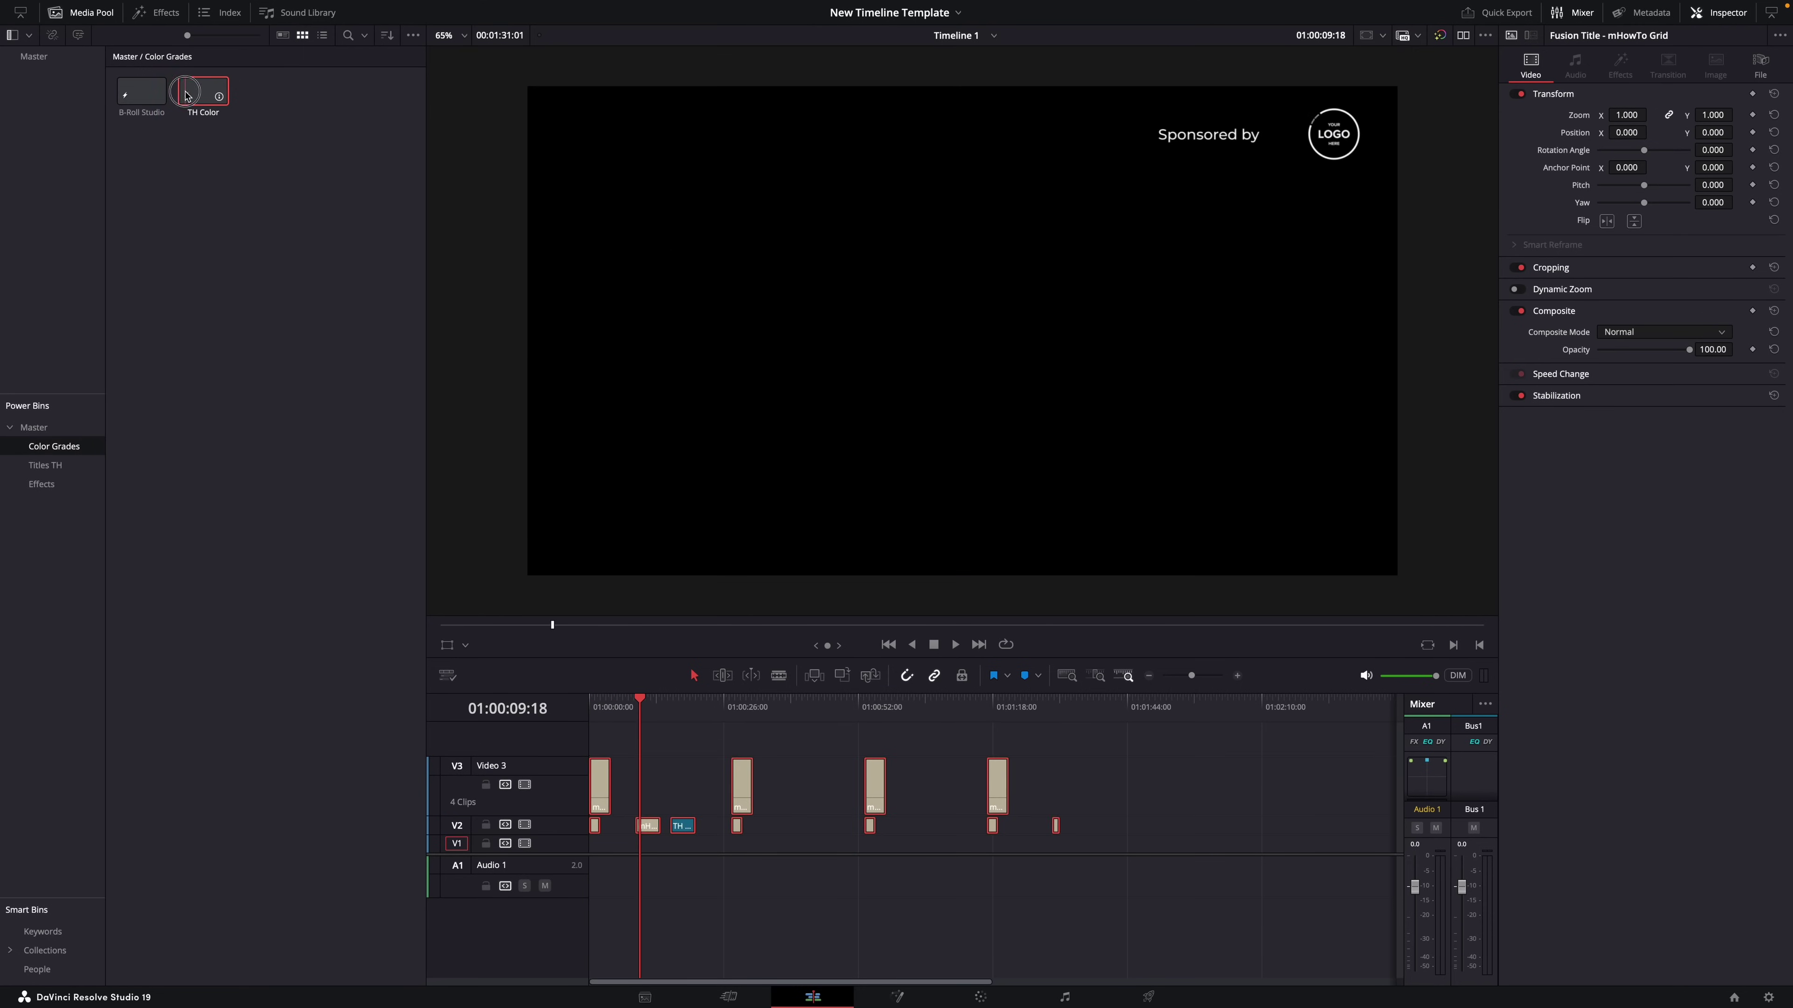
pyautogui.moveTo(203, 92); pyautogui.dragTo(663, 846)
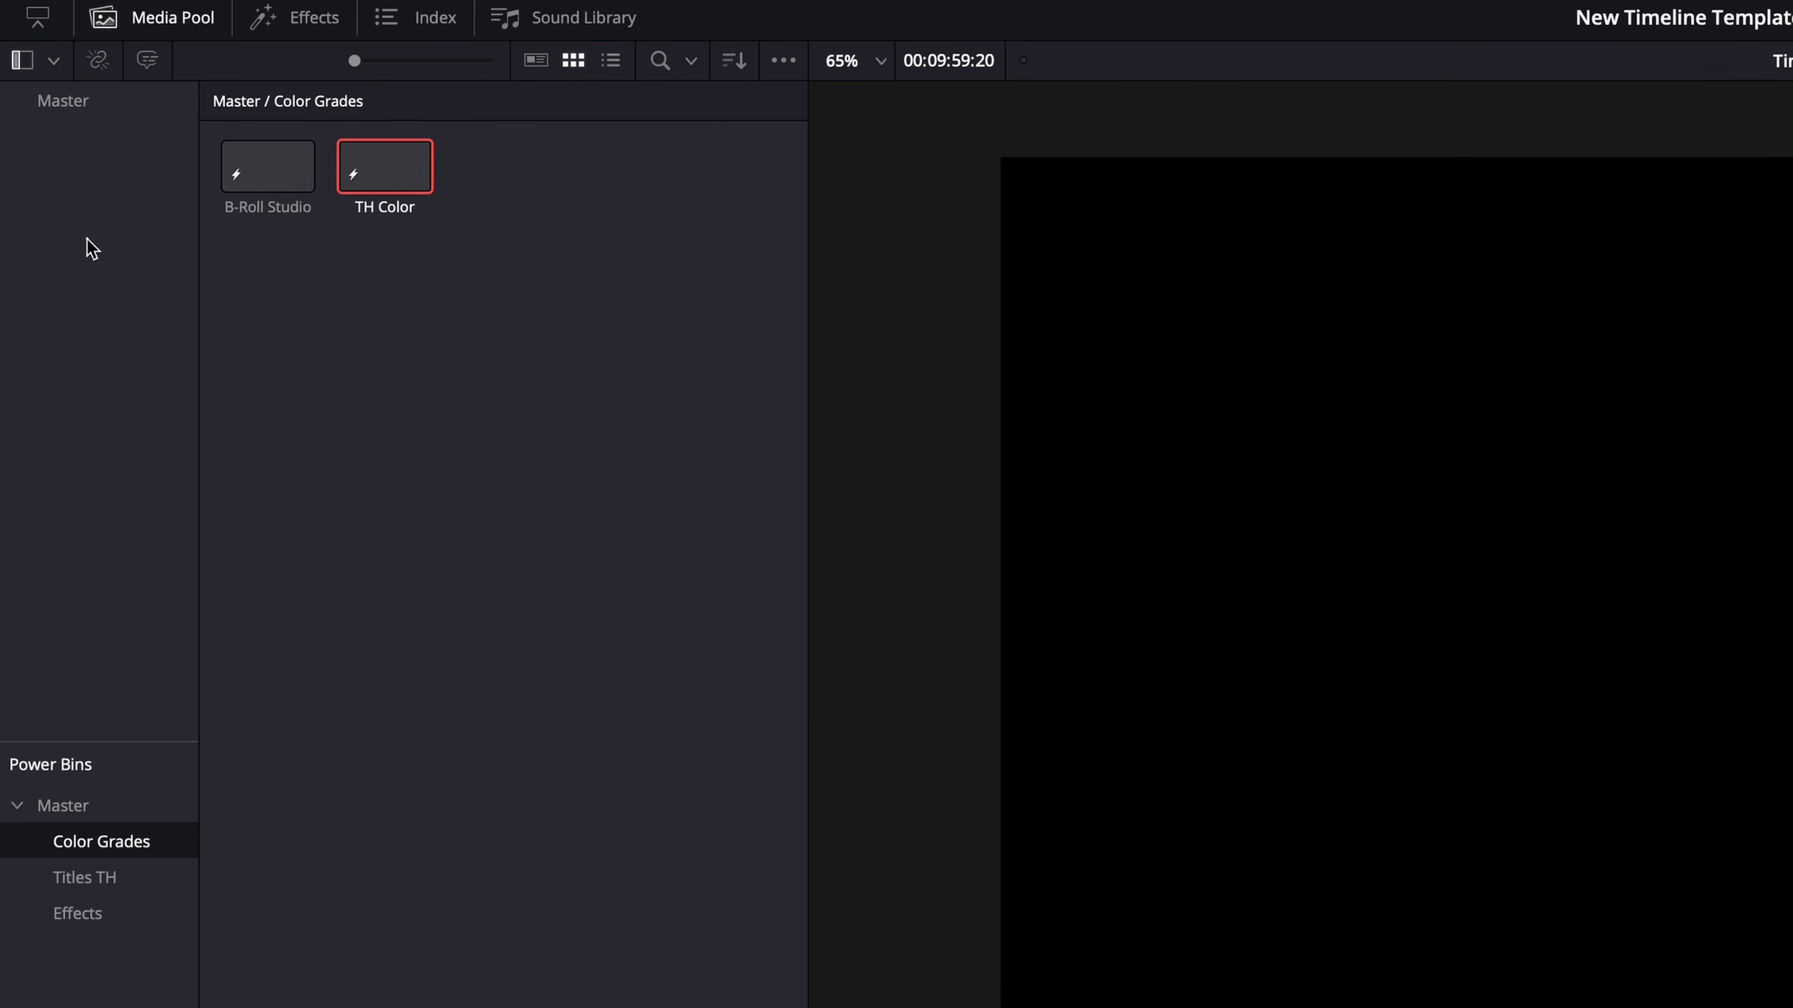
# Step: Export Timeline 1 from the Master bin as the timeline file 'Timeline Template 1'
pyautogui.click(63, 100)
pyautogui.rightClick(400, 276)
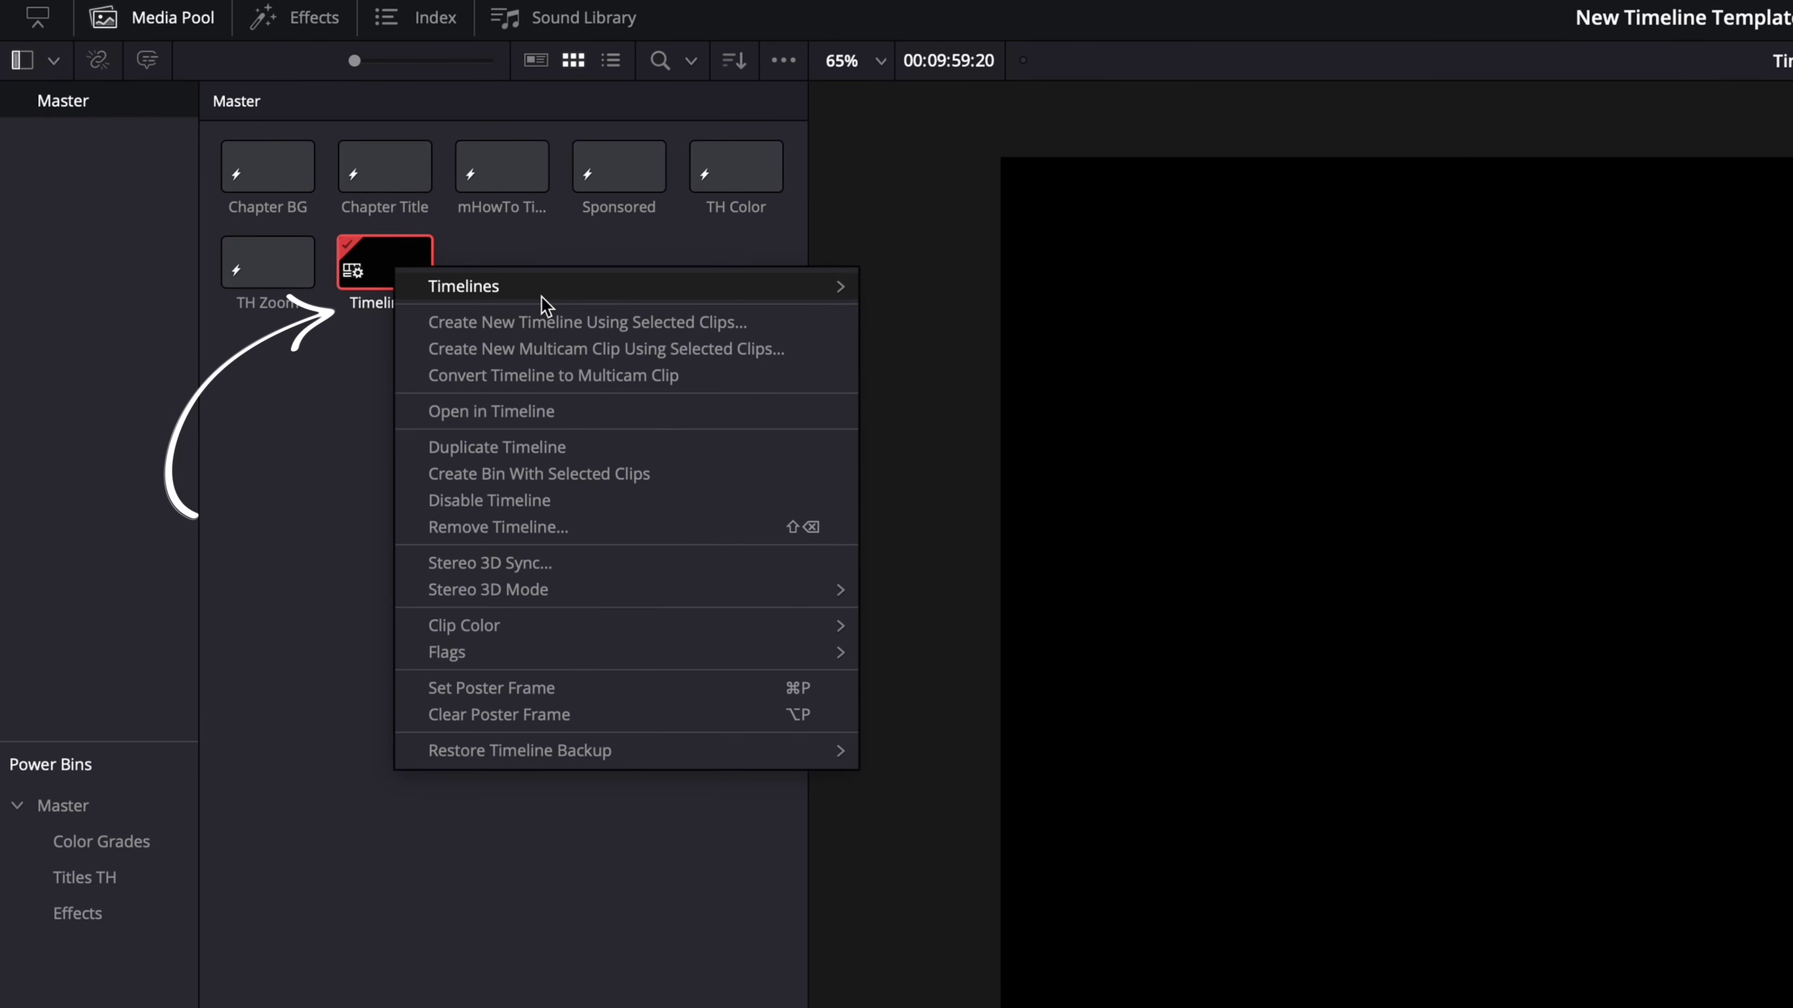
pyautogui.moveTo(540, 296)
pyautogui.moveTo(957, 381)
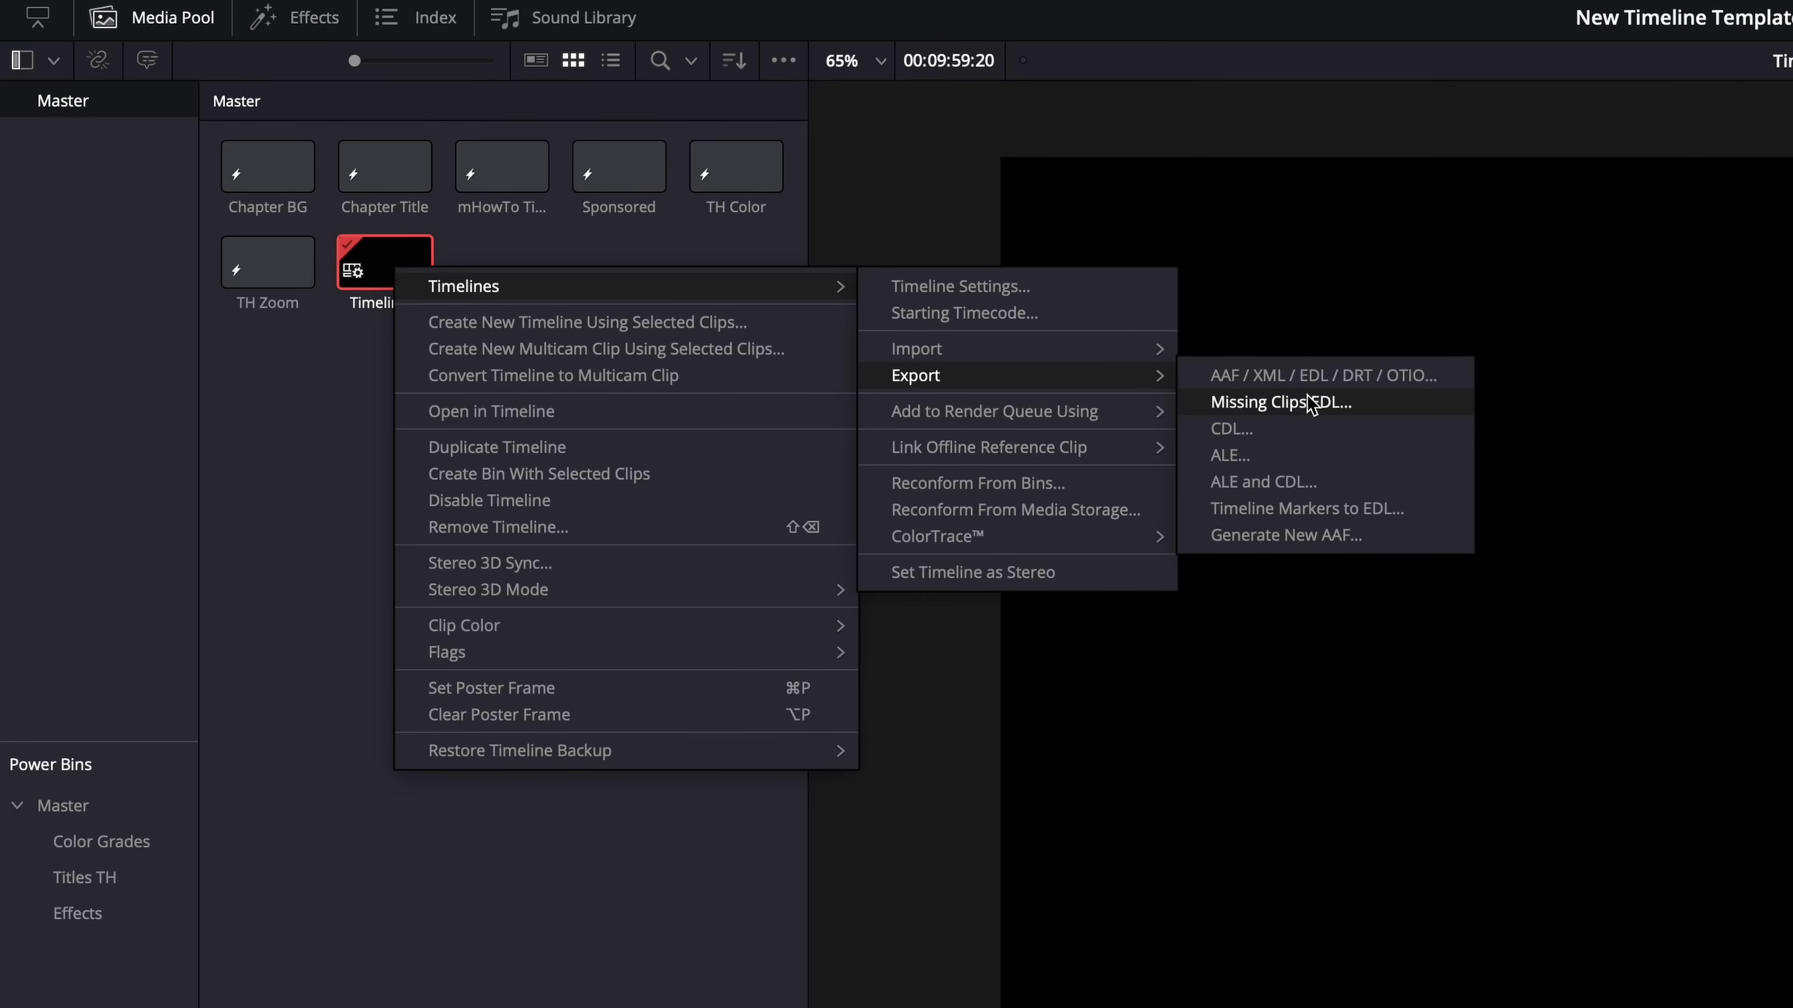
pyautogui.click(1289, 377)
pyautogui.write('Template 1')
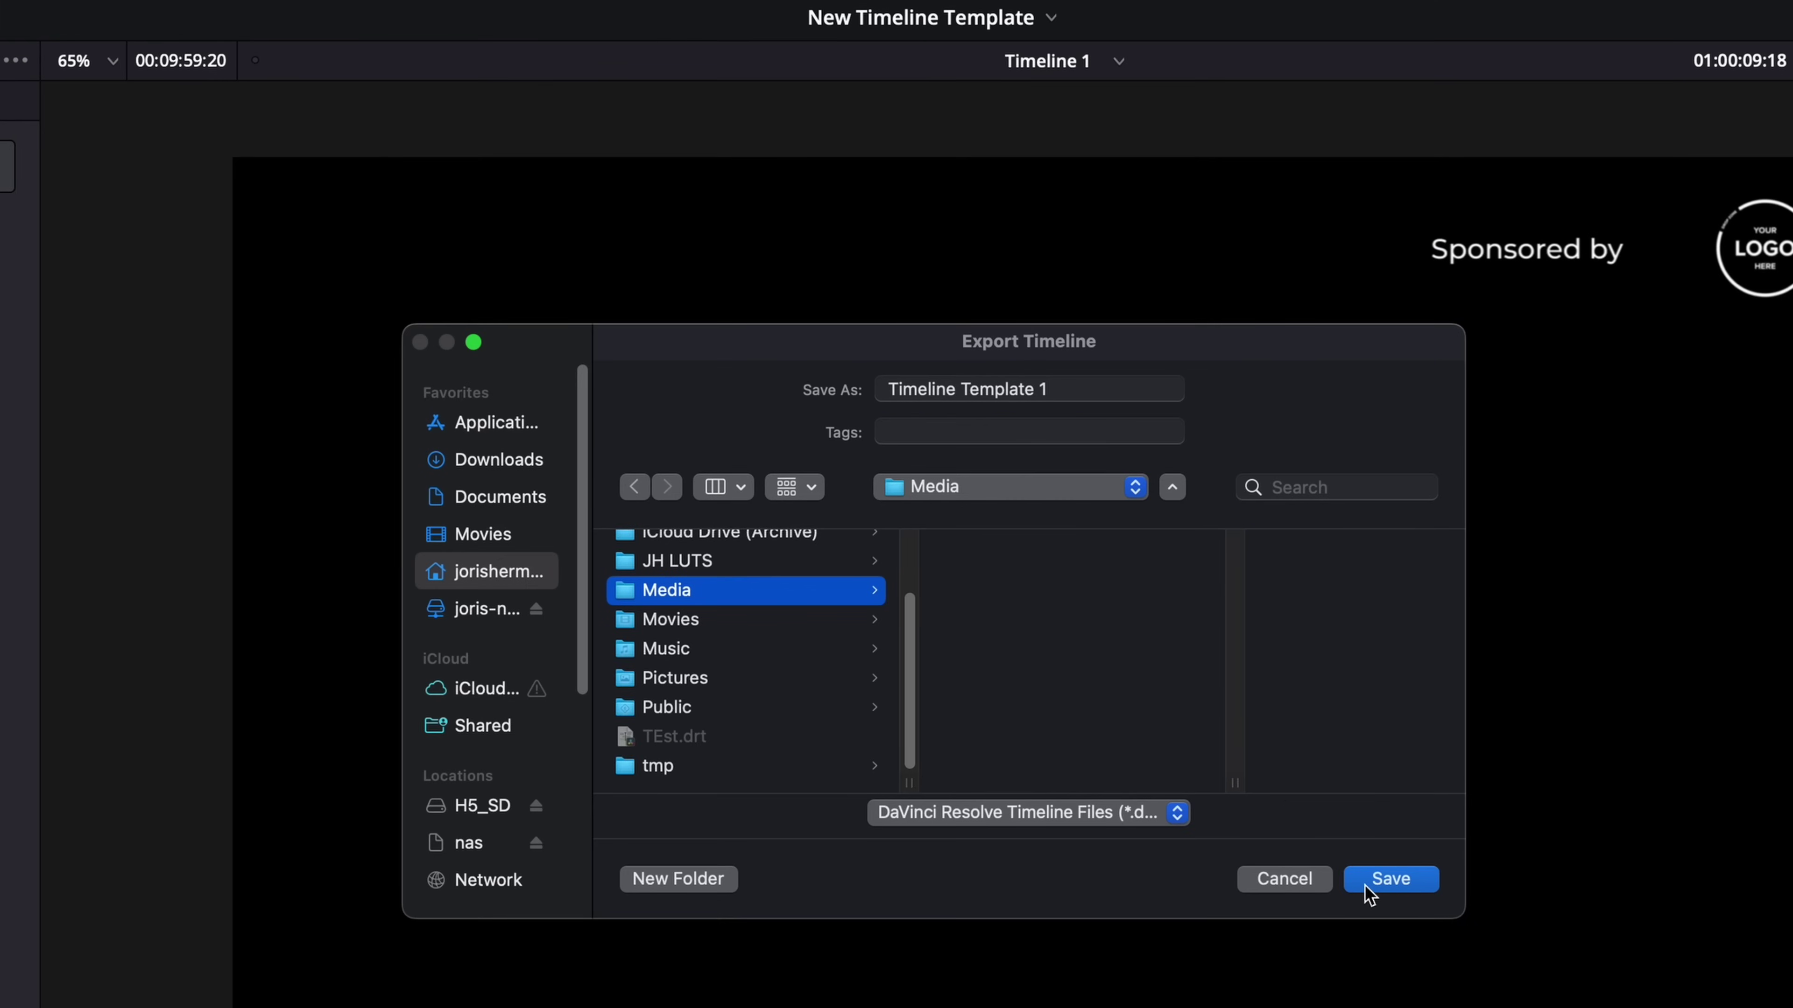
pyautogui.click(1389, 879)
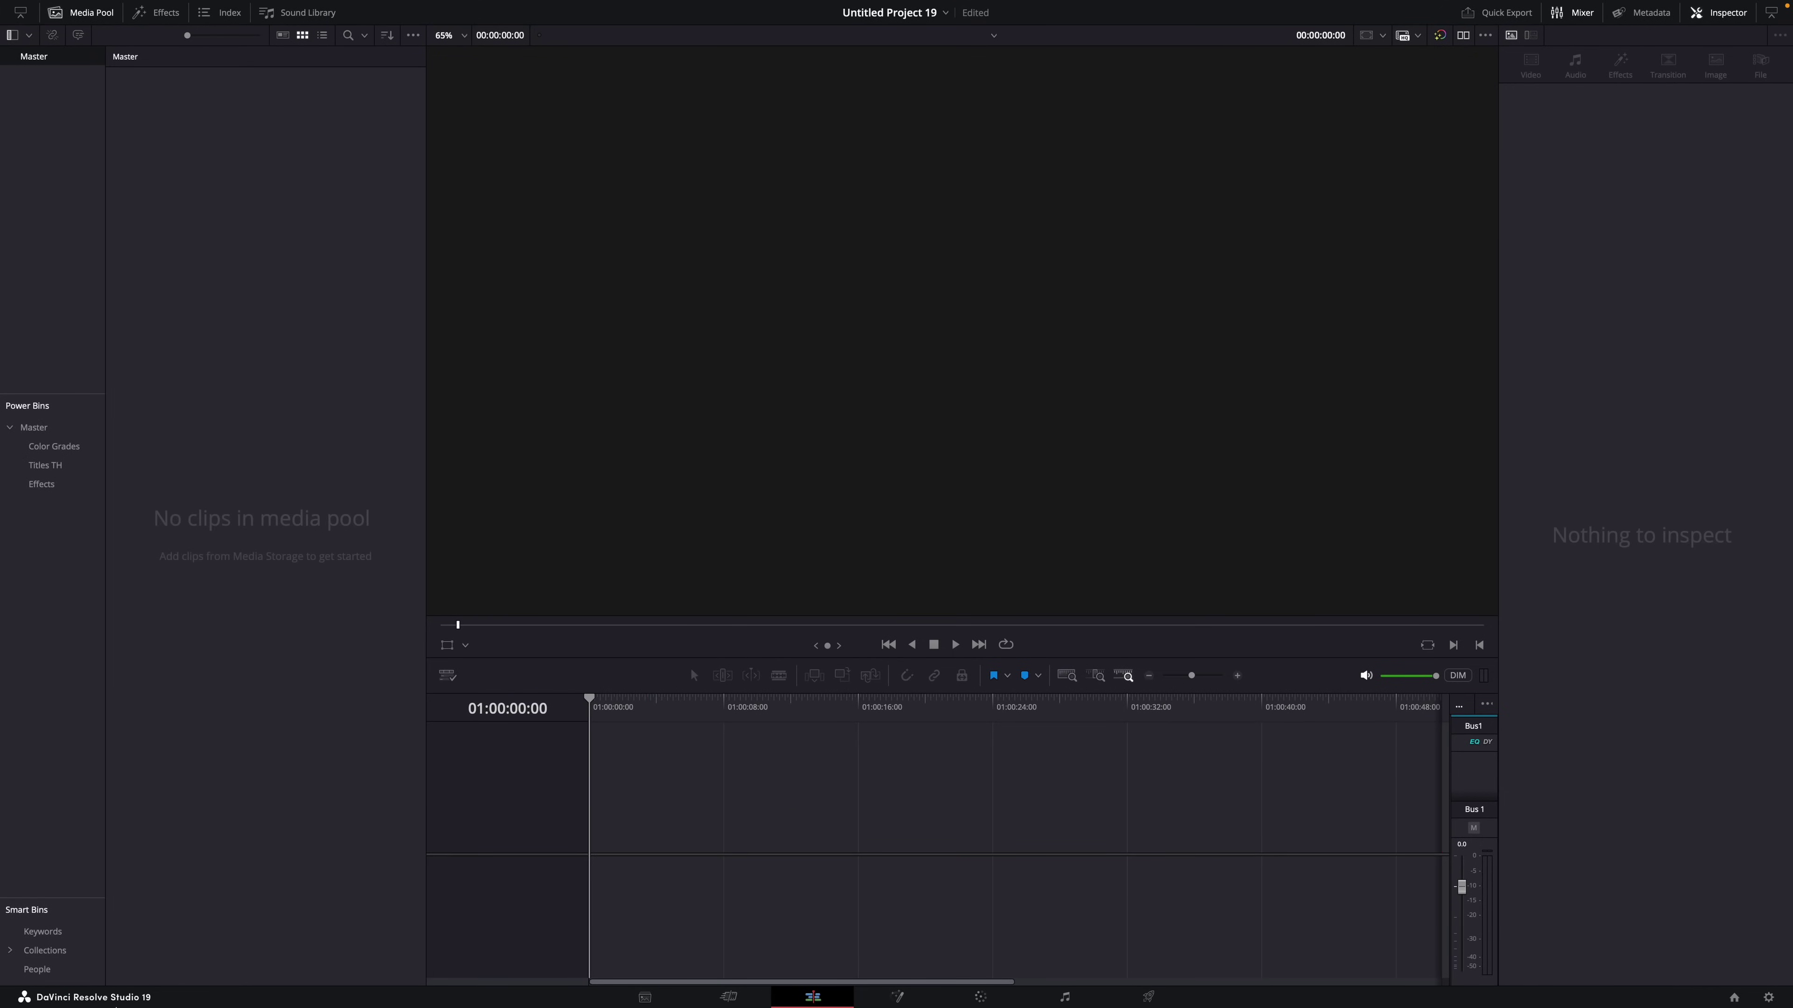
# Step: Import Timeline Template 1.drt into the empty media pool
pyautogui.rightClick(195, 233)
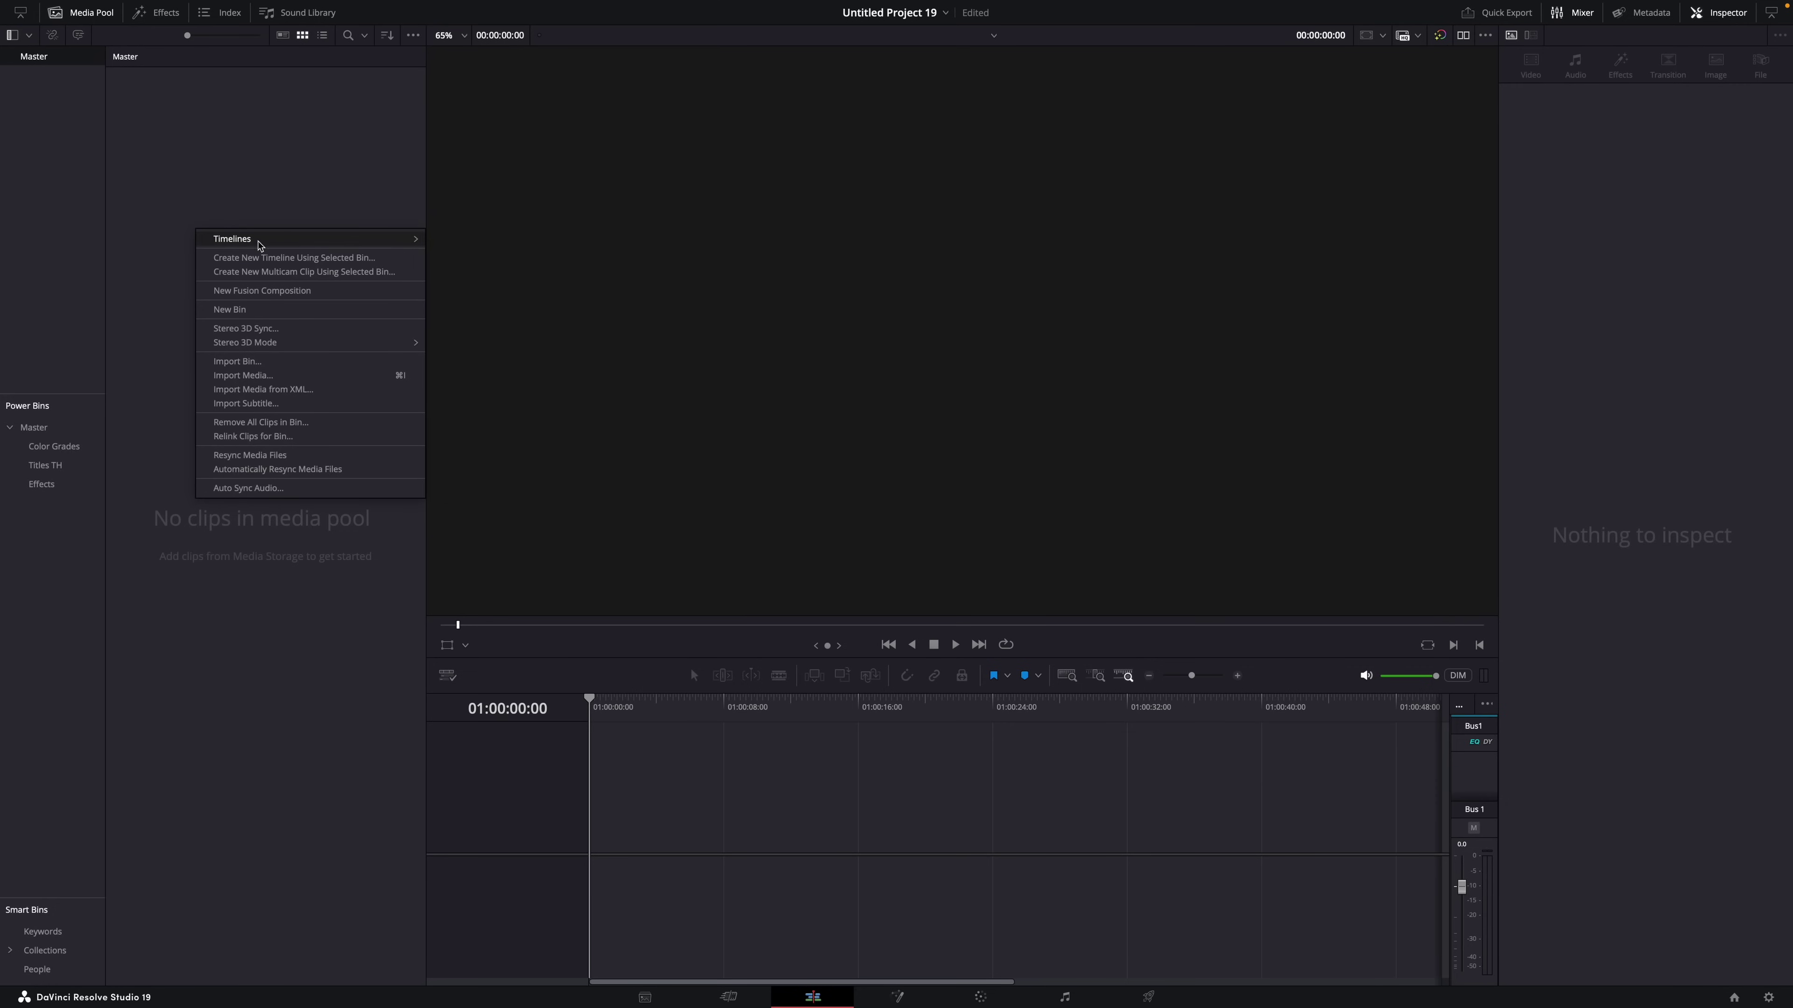
pyautogui.moveTo(260, 245)
pyautogui.moveTo(469, 258)
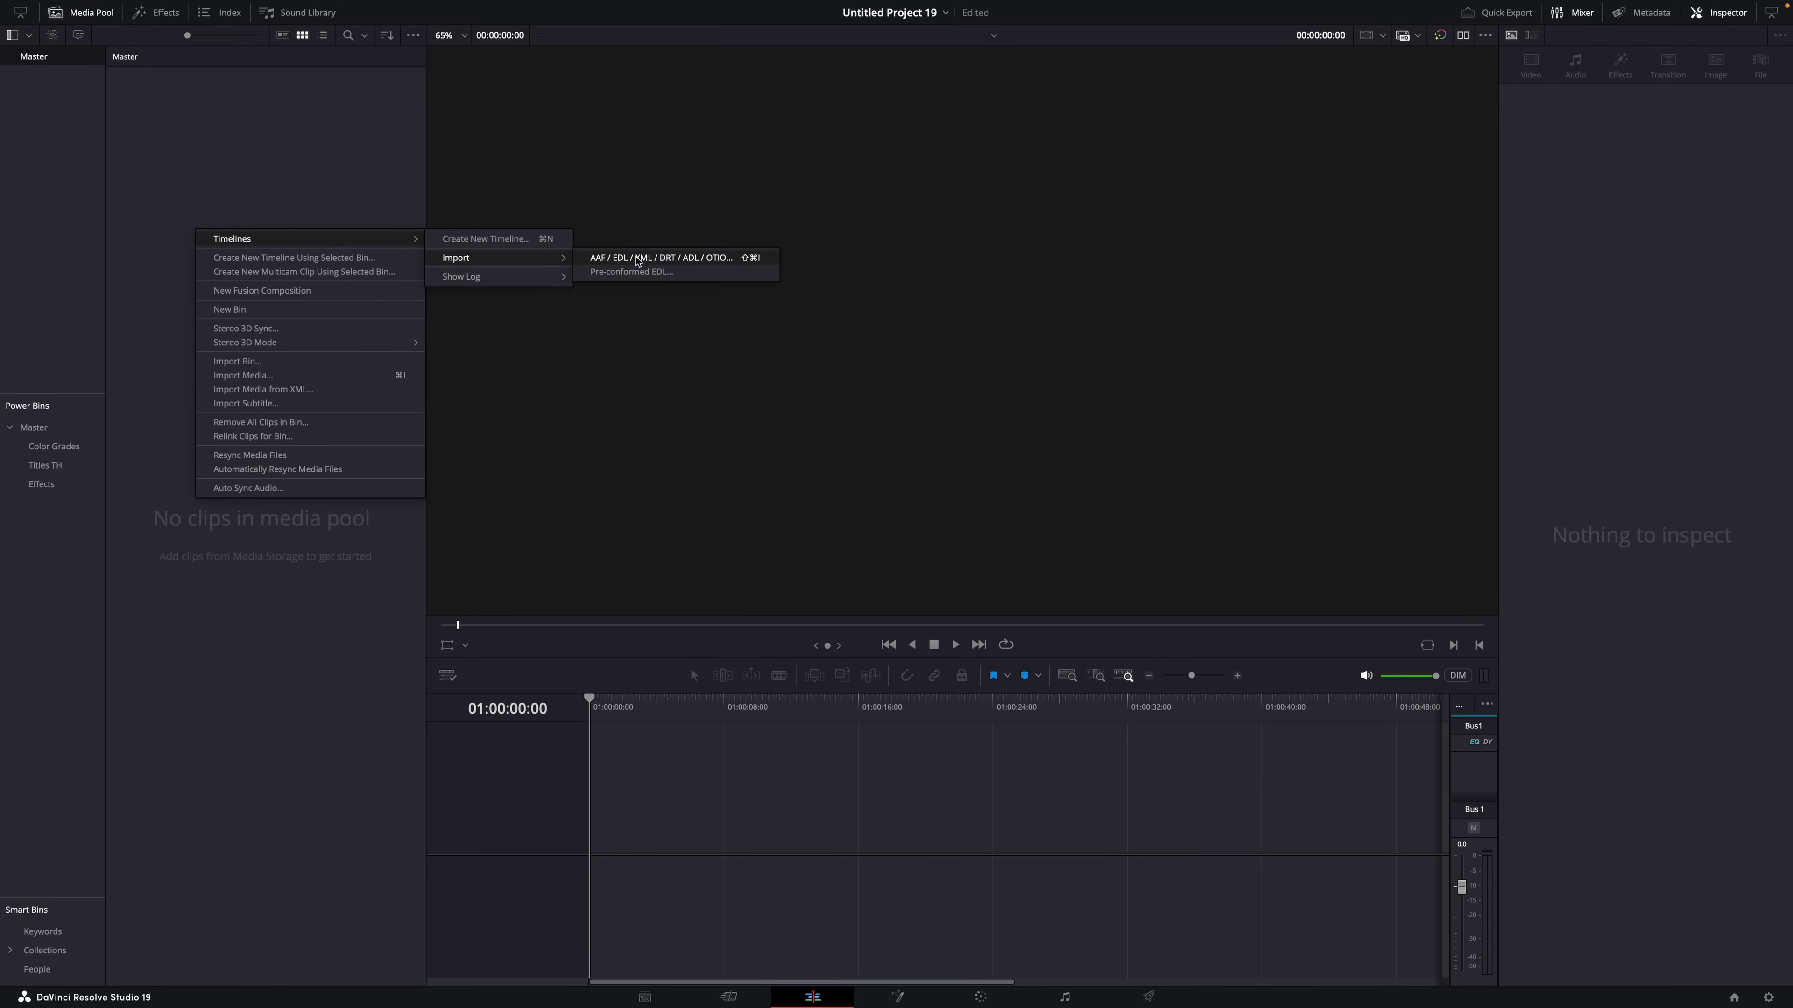
pyautogui.click(677, 259)
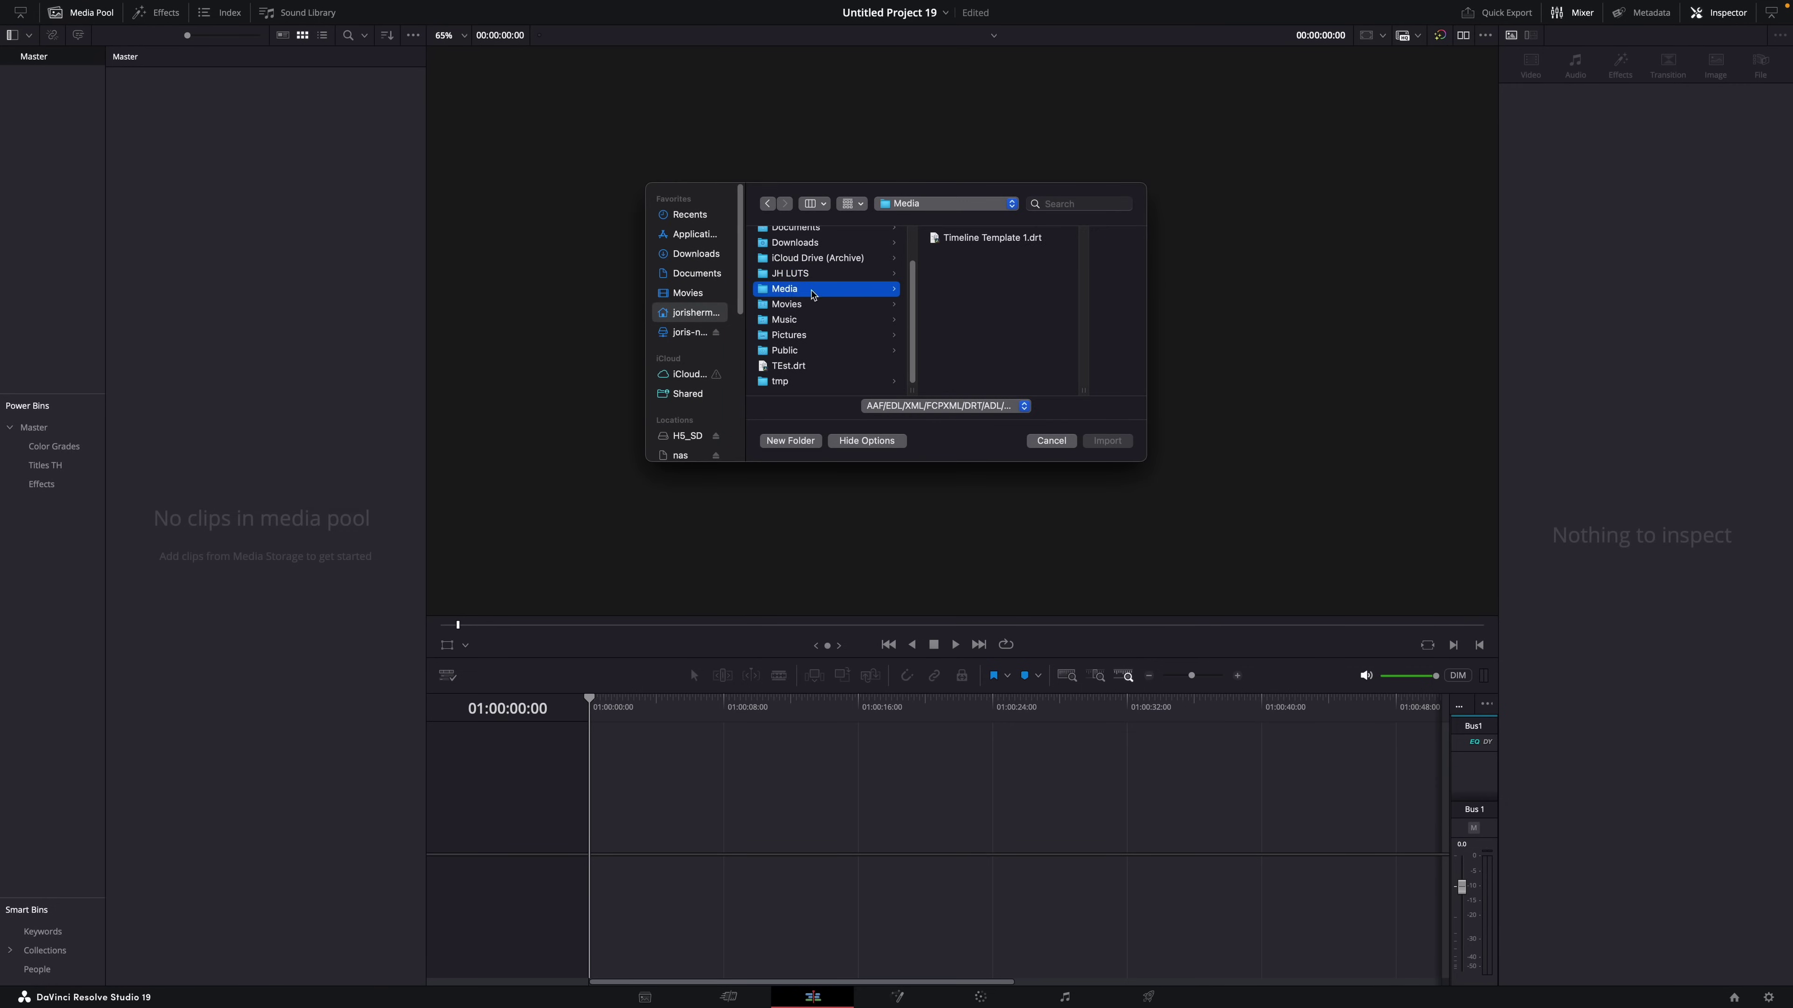
pyautogui.click(965, 240)
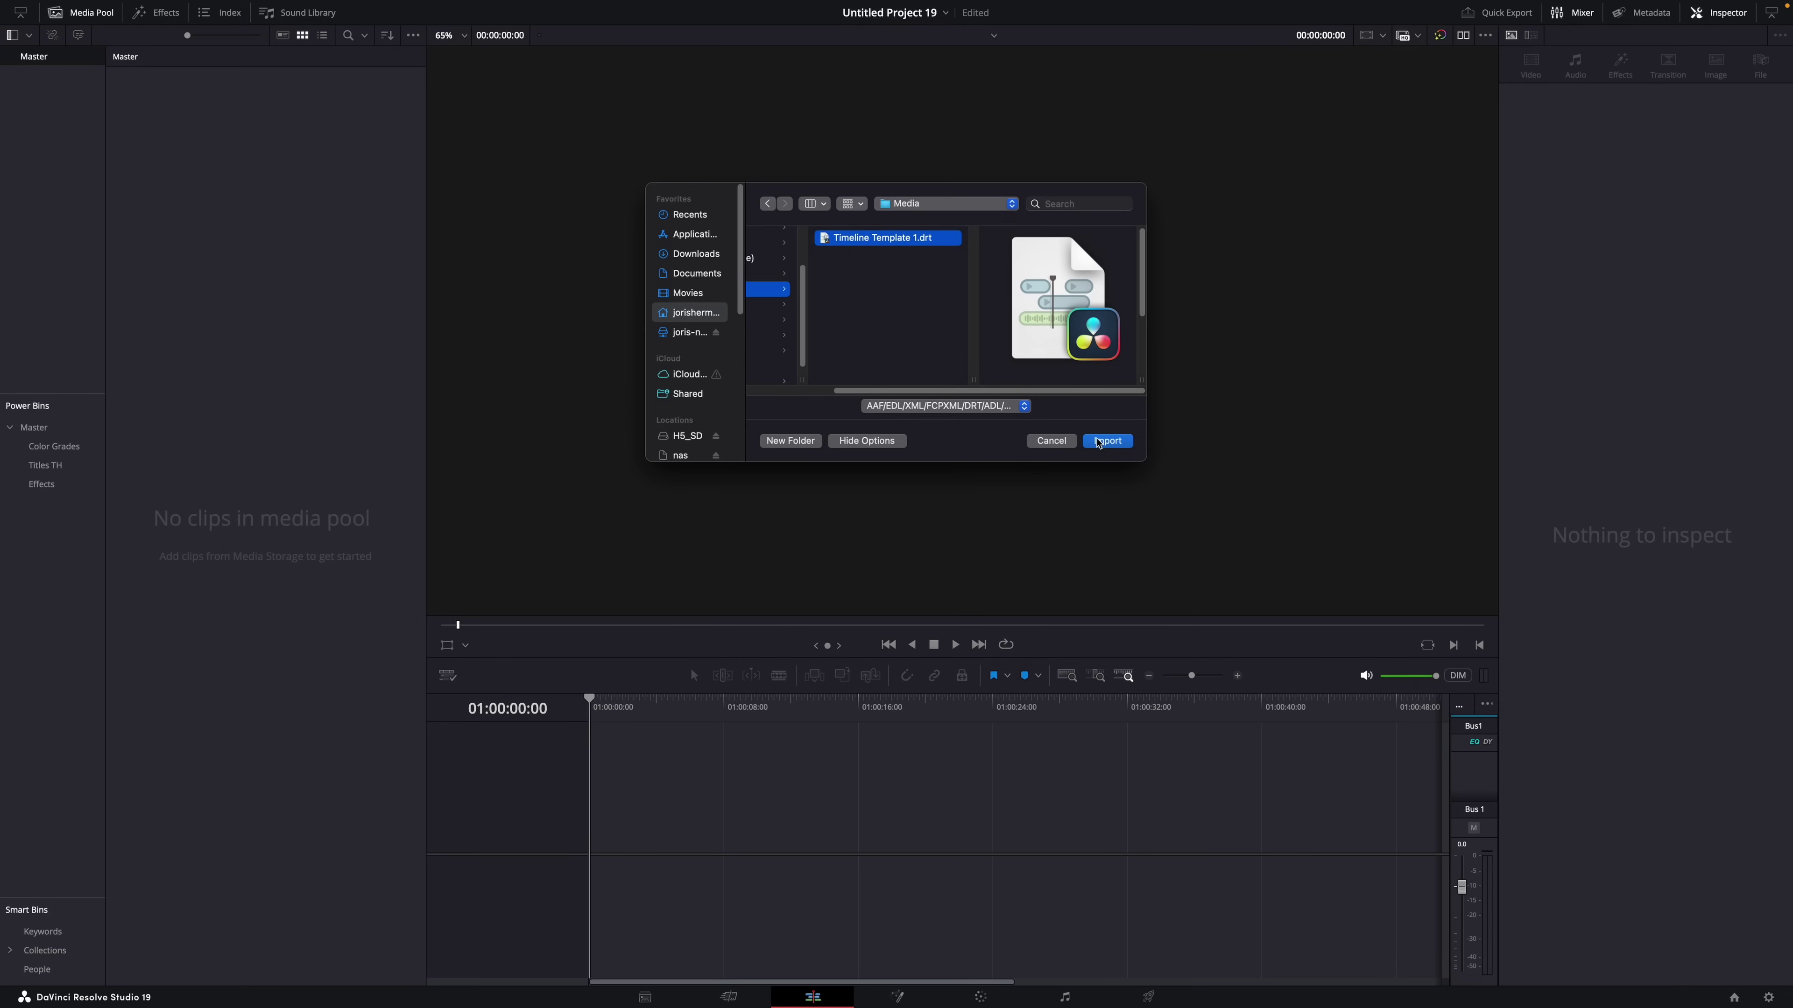
pyautogui.click(1098, 442)
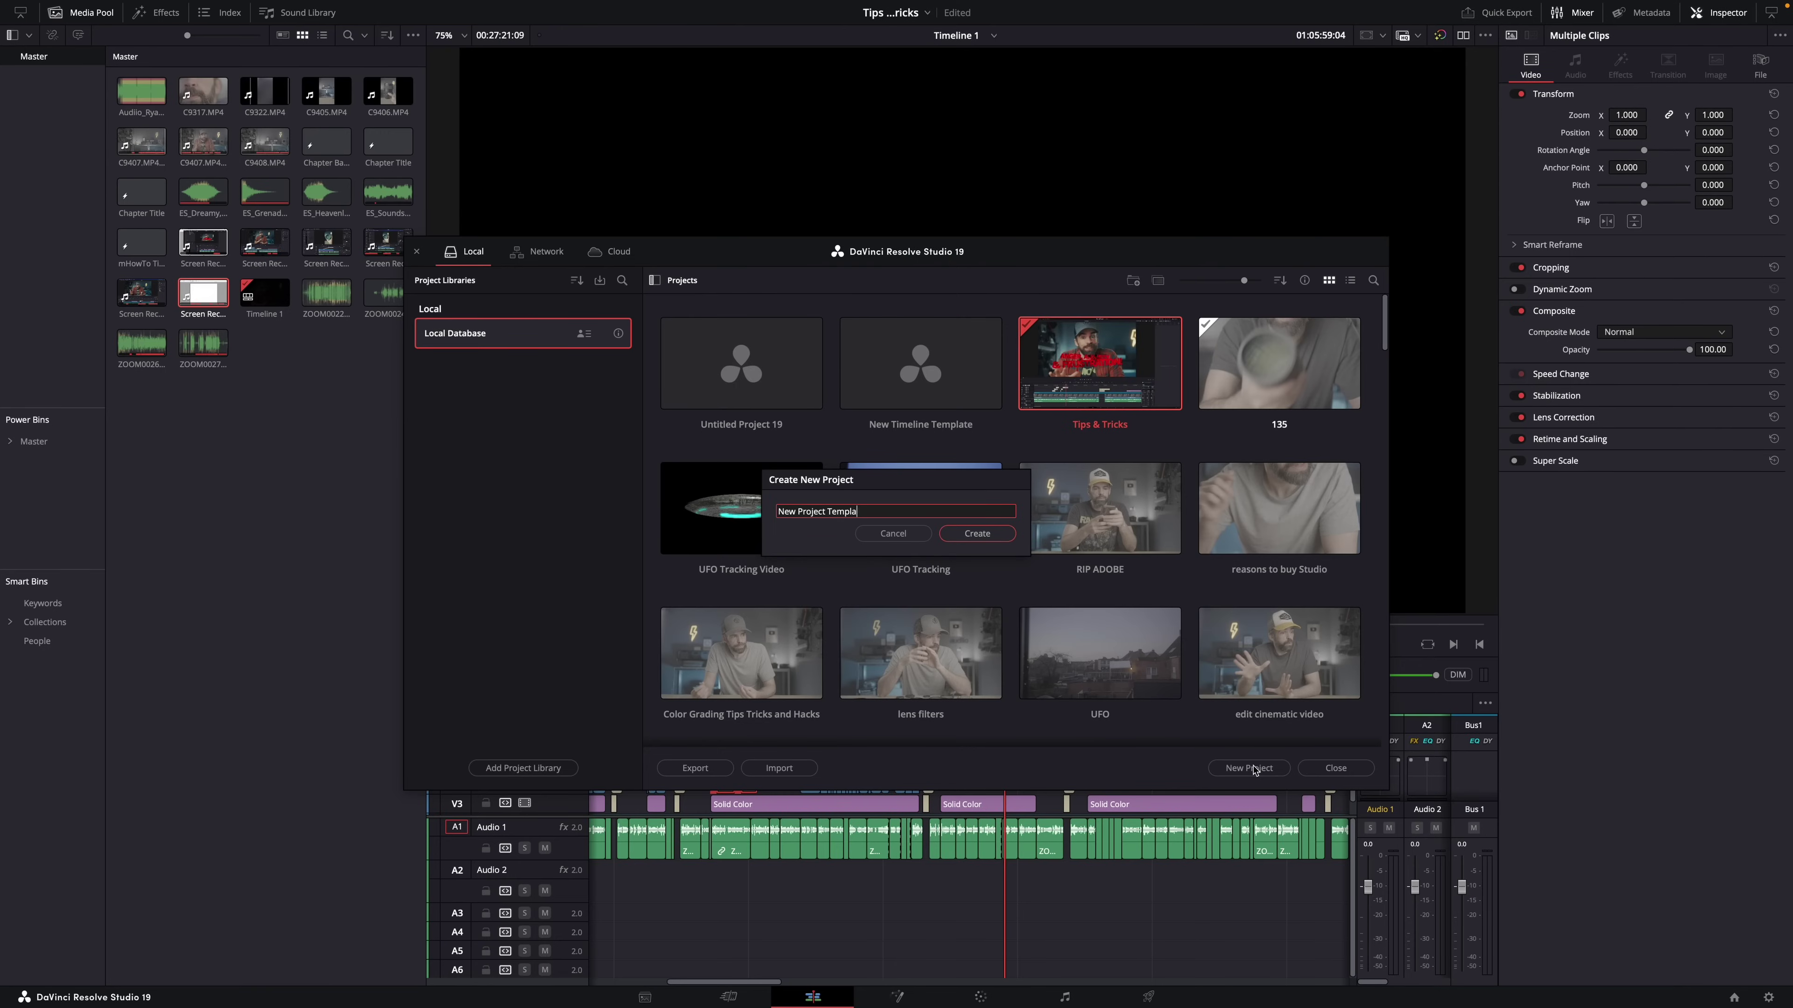
# Step: Create the project and set timeline colour space Rec.709-A with output same as timeline
pyautogui.press('Return')
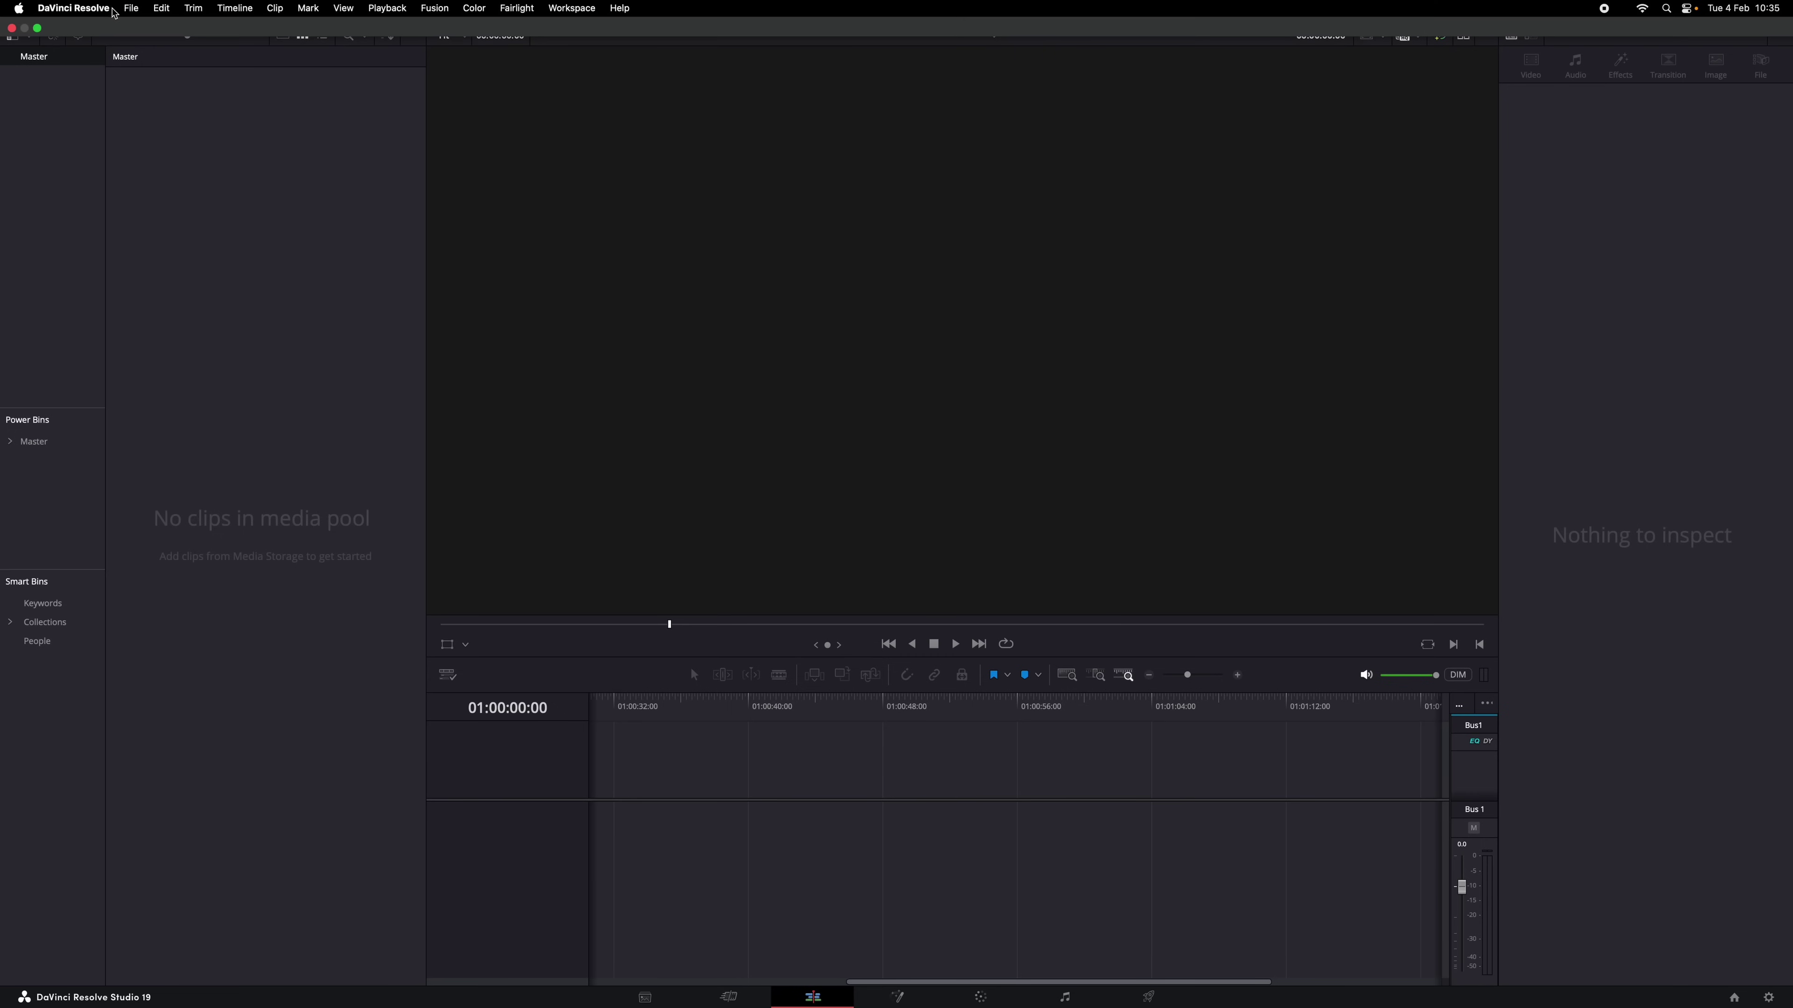
pyautogui.click(132, 8)
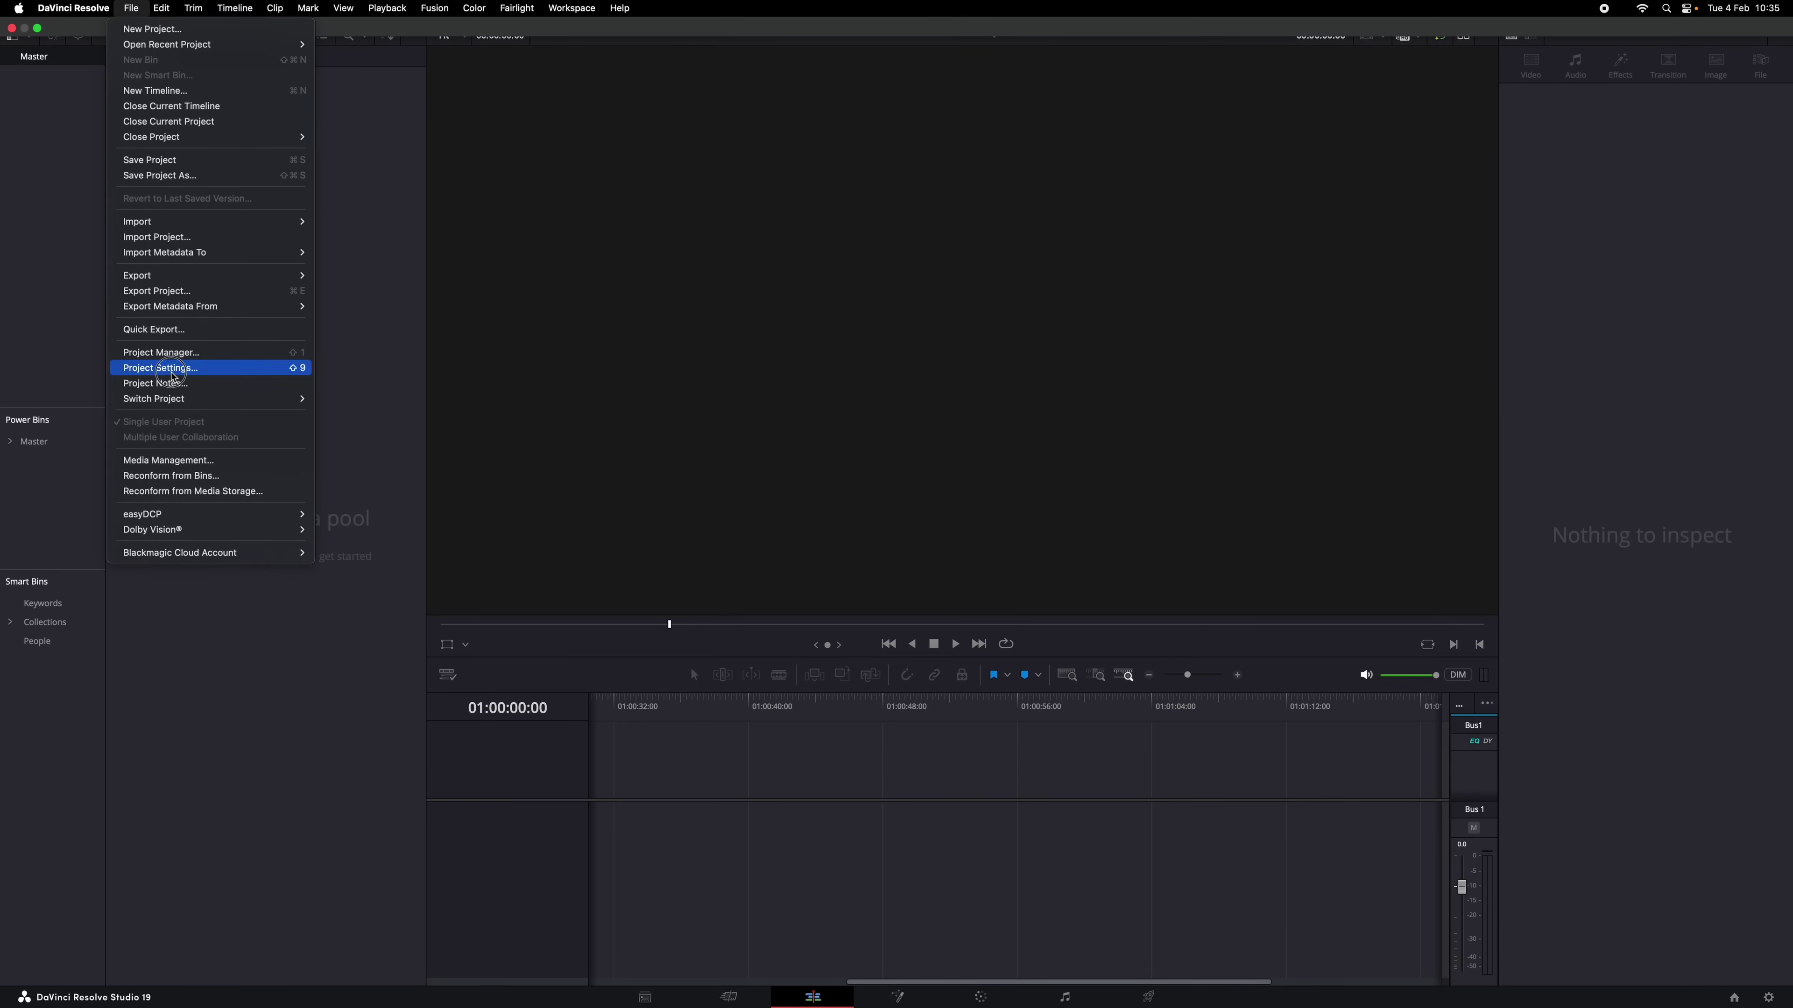
pyautogui.click(161, 367)
pyautogui.click(921, 194)
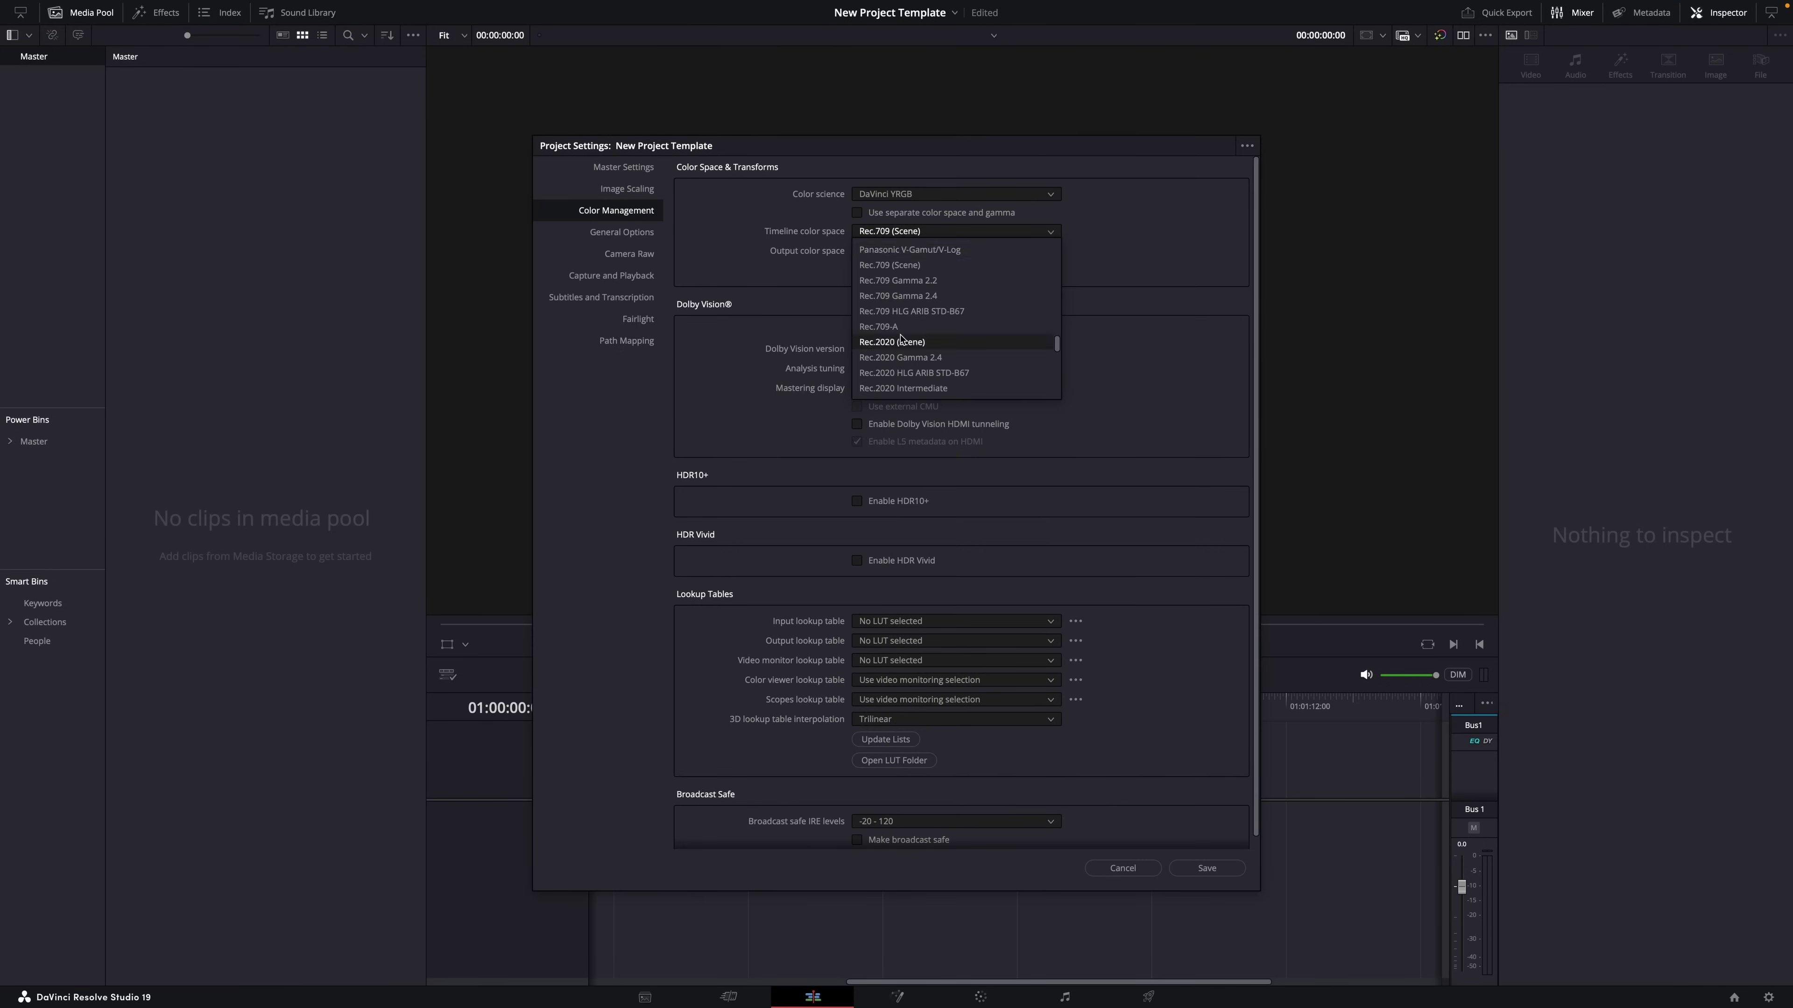
pyautogui.click(890, 327)
pyautogui.click(918, 251)
pyautogui.click(915, 270)
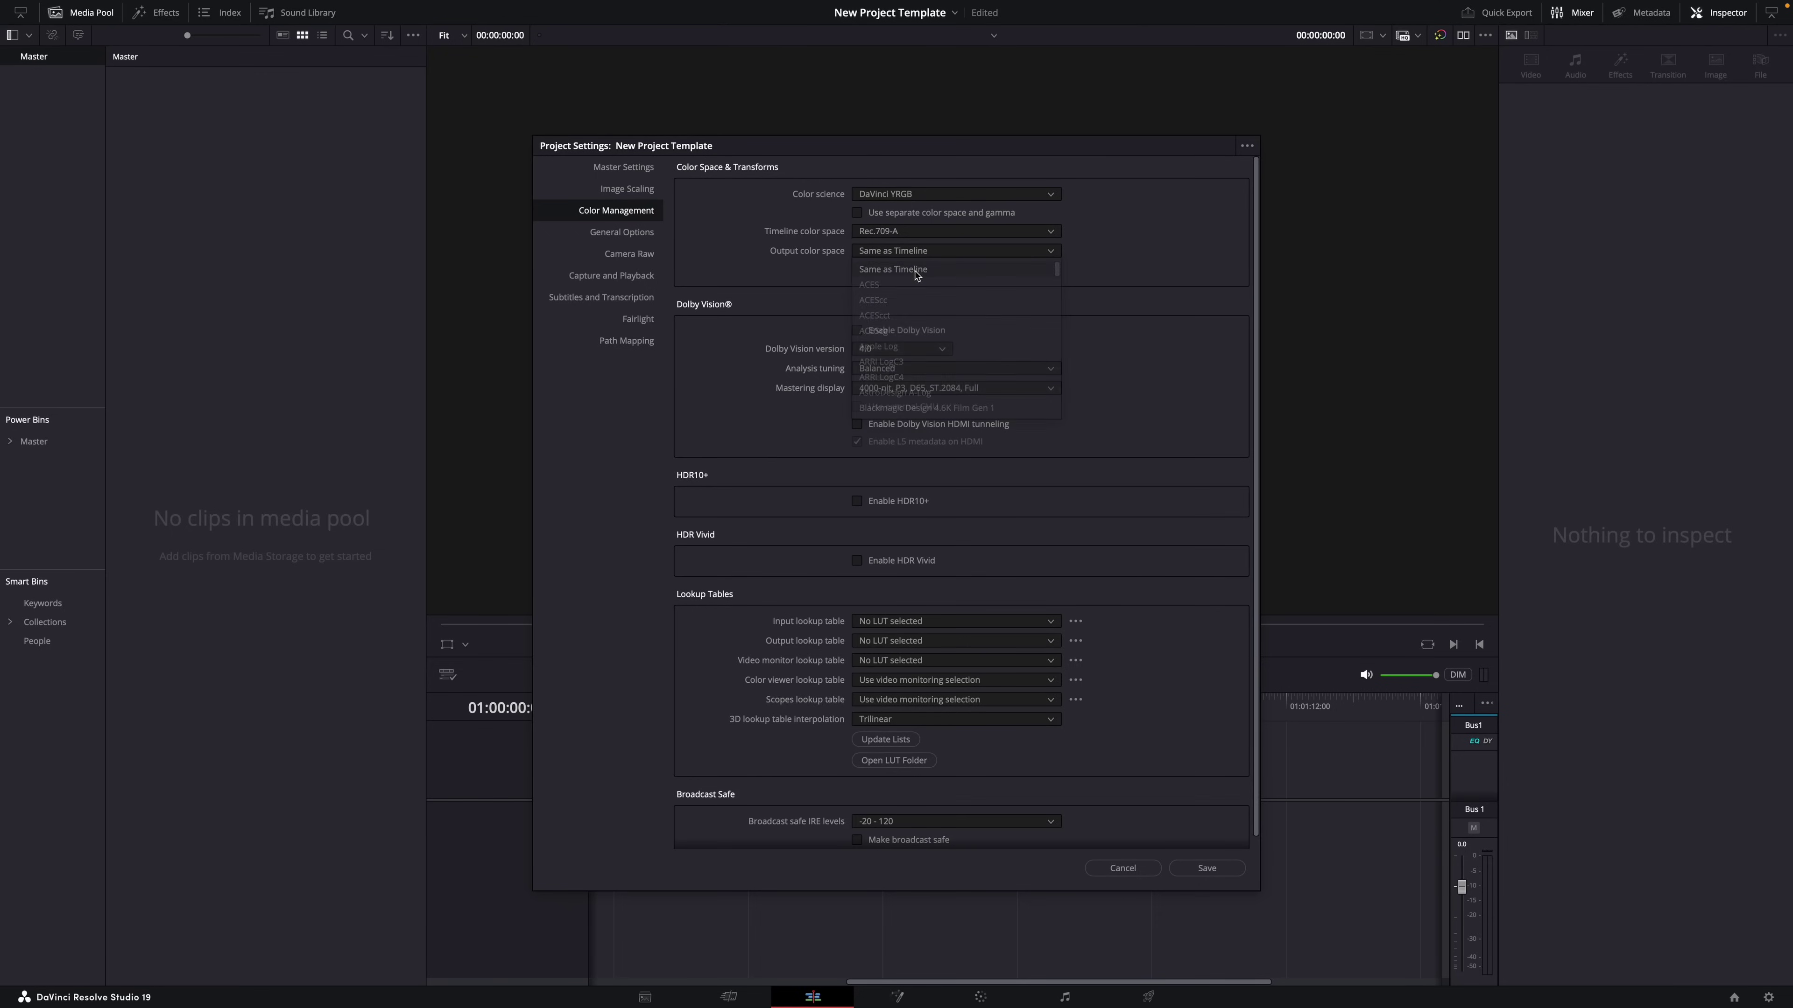
pyautogui.click(1206, 868)
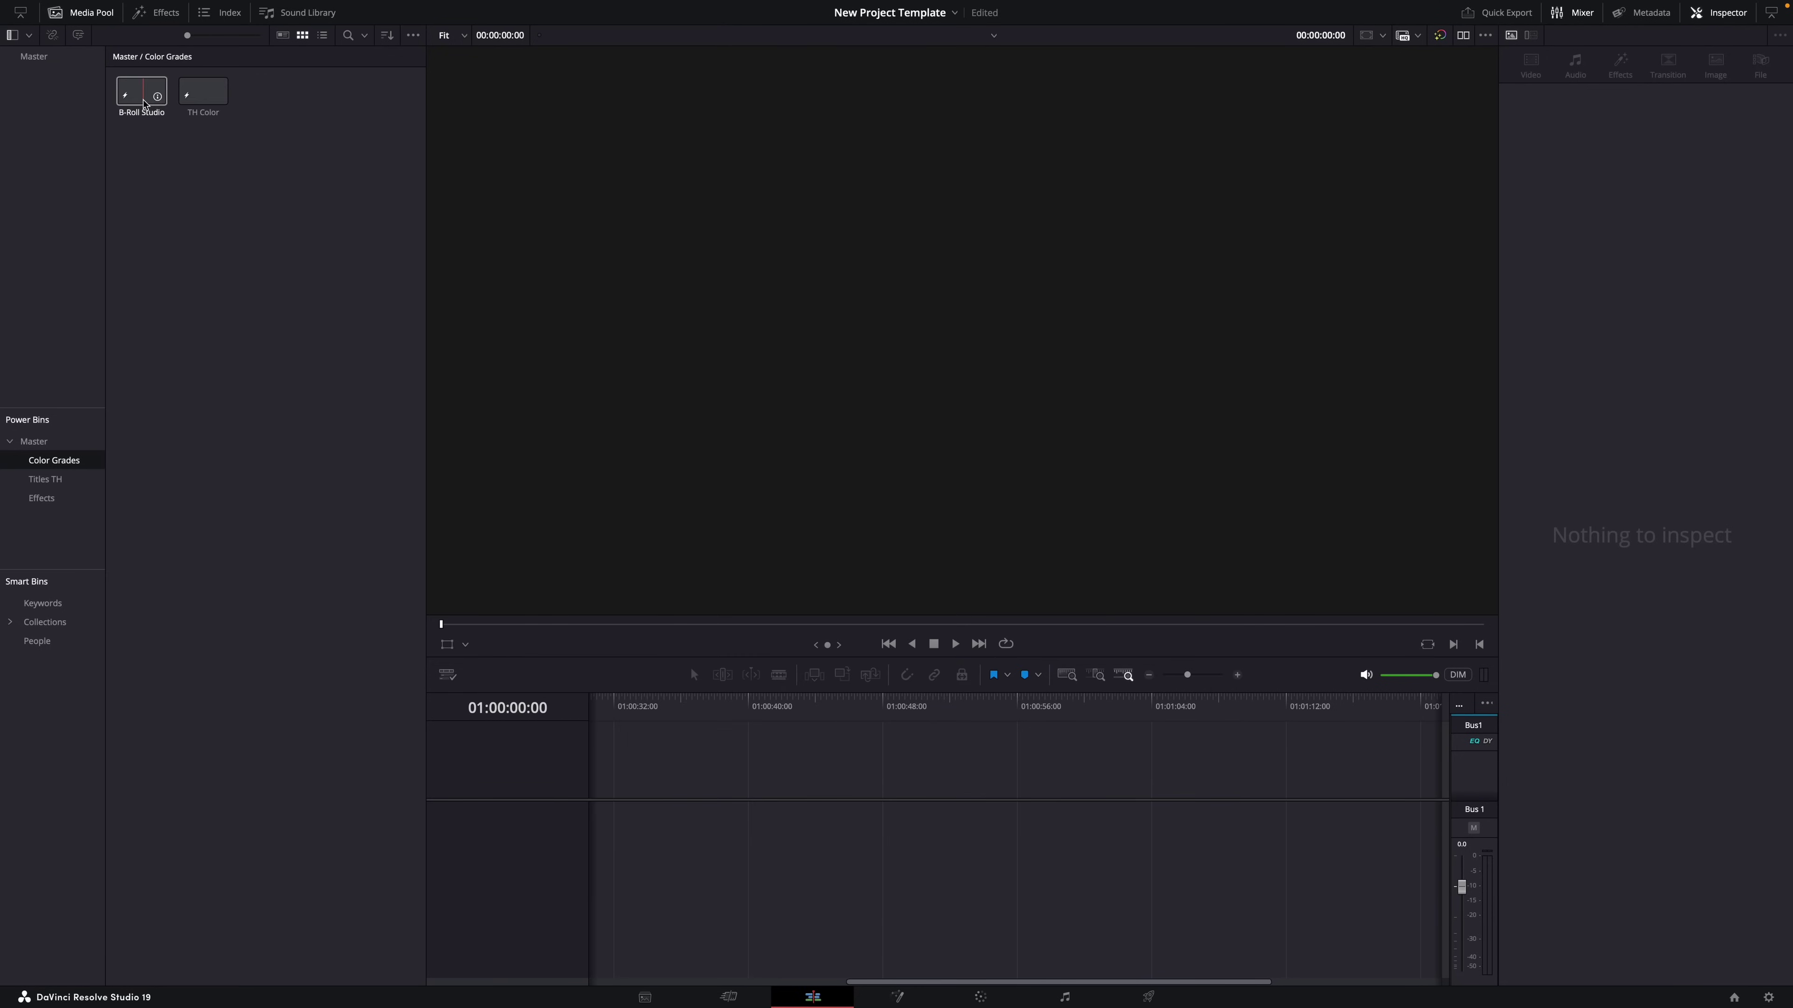
# Step: Place the B-Roll Studio grade and Sponsored title on the timeline, then create B-Roll and another bin
pyautogui.moveTo(141, 102); pyautogui.dragTo(720, 853)
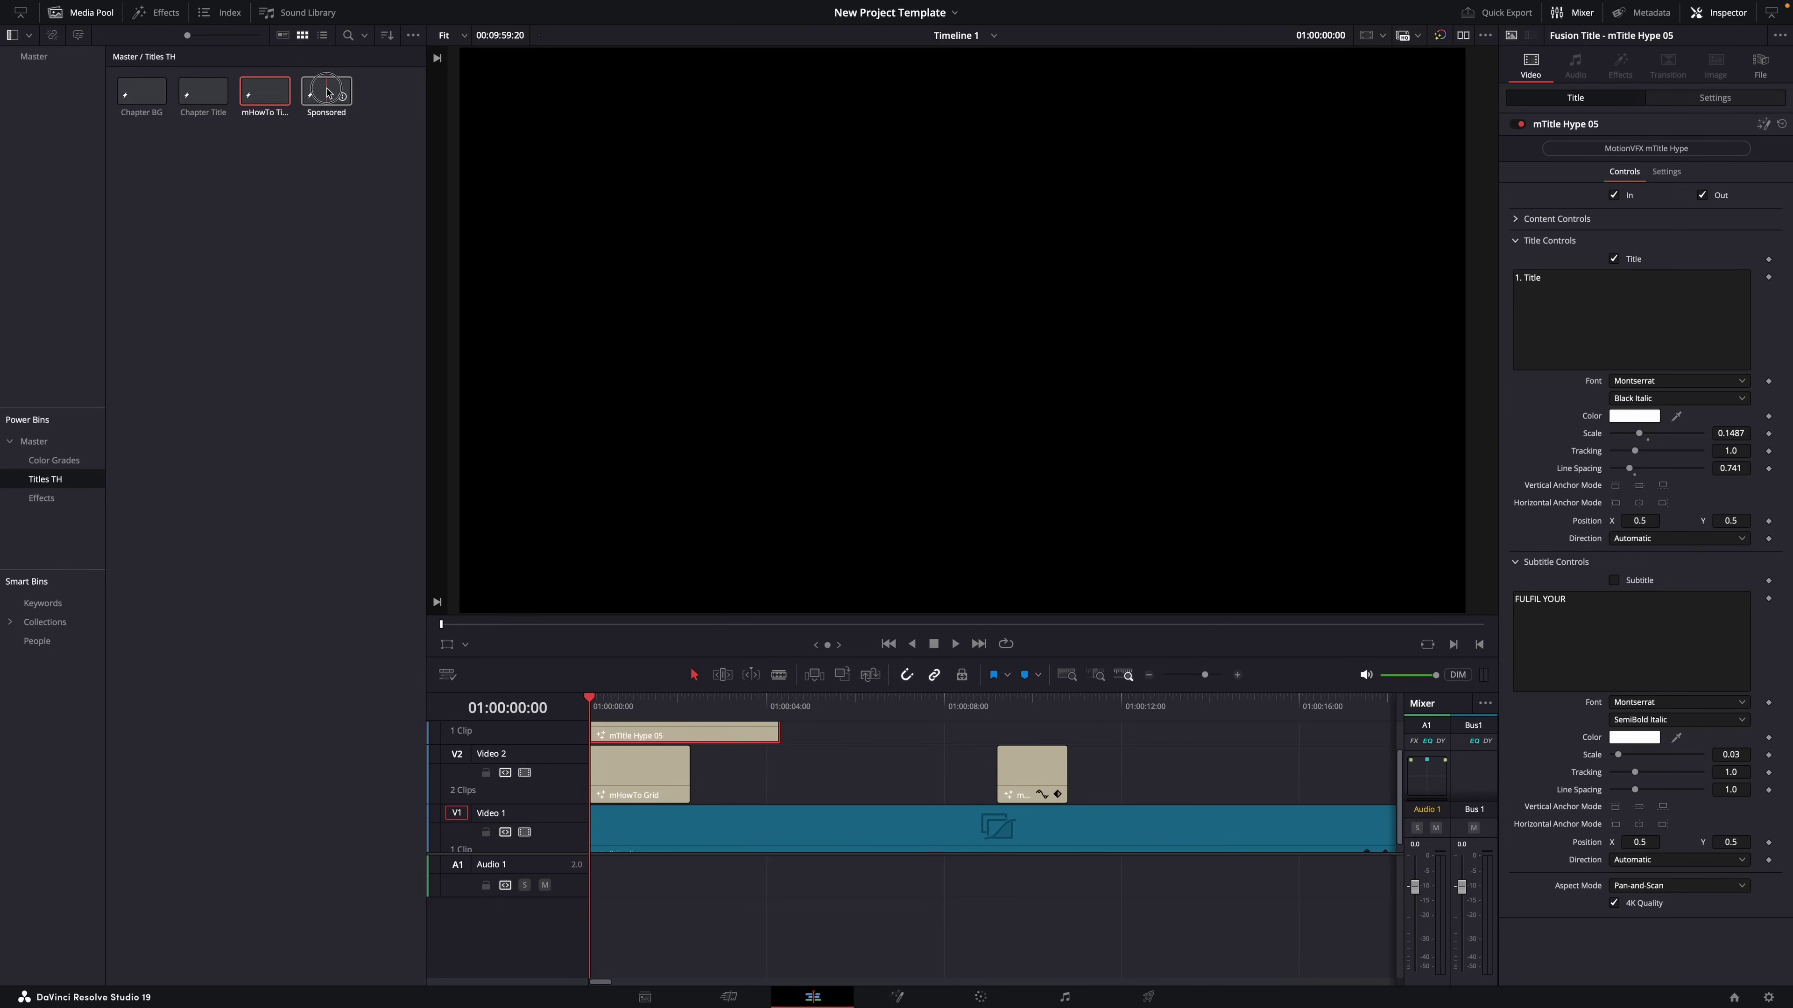
pyautogui.moveTo(326, 92); pyautogui.dragTo(1214, 784)
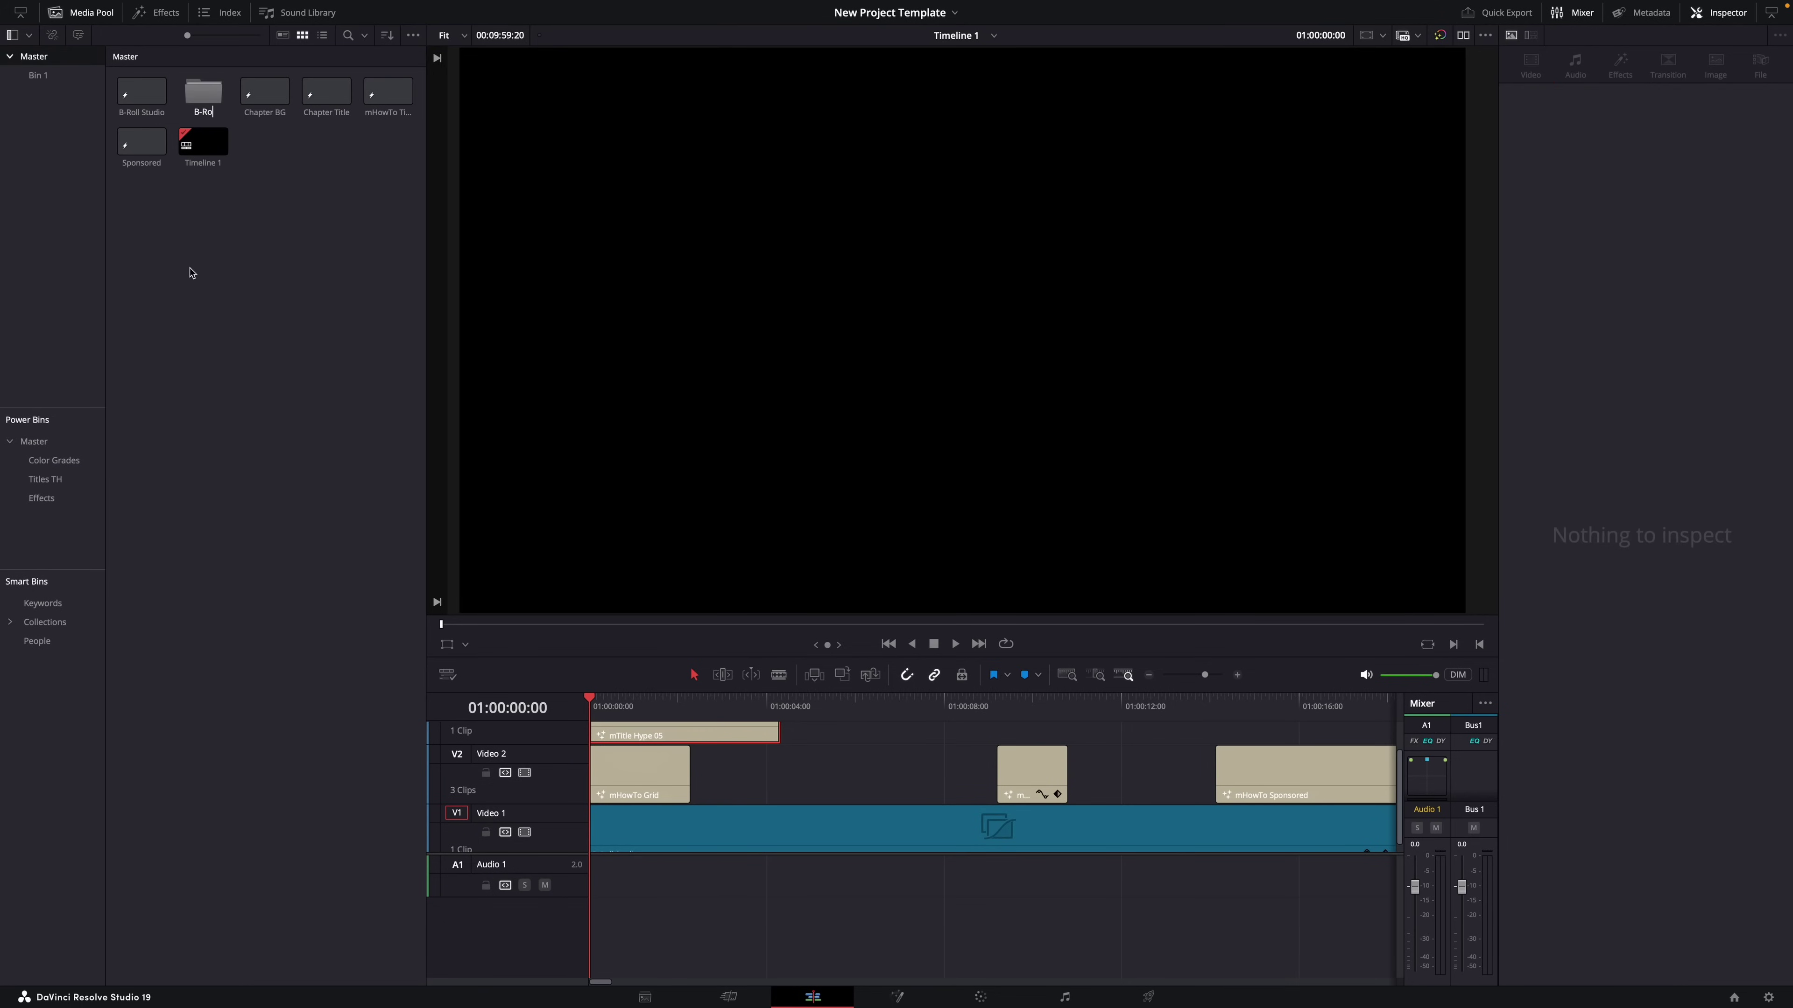
pyautogui.press('Return')
pyautogui.hotkey('ctrl', 'shift', 'n')
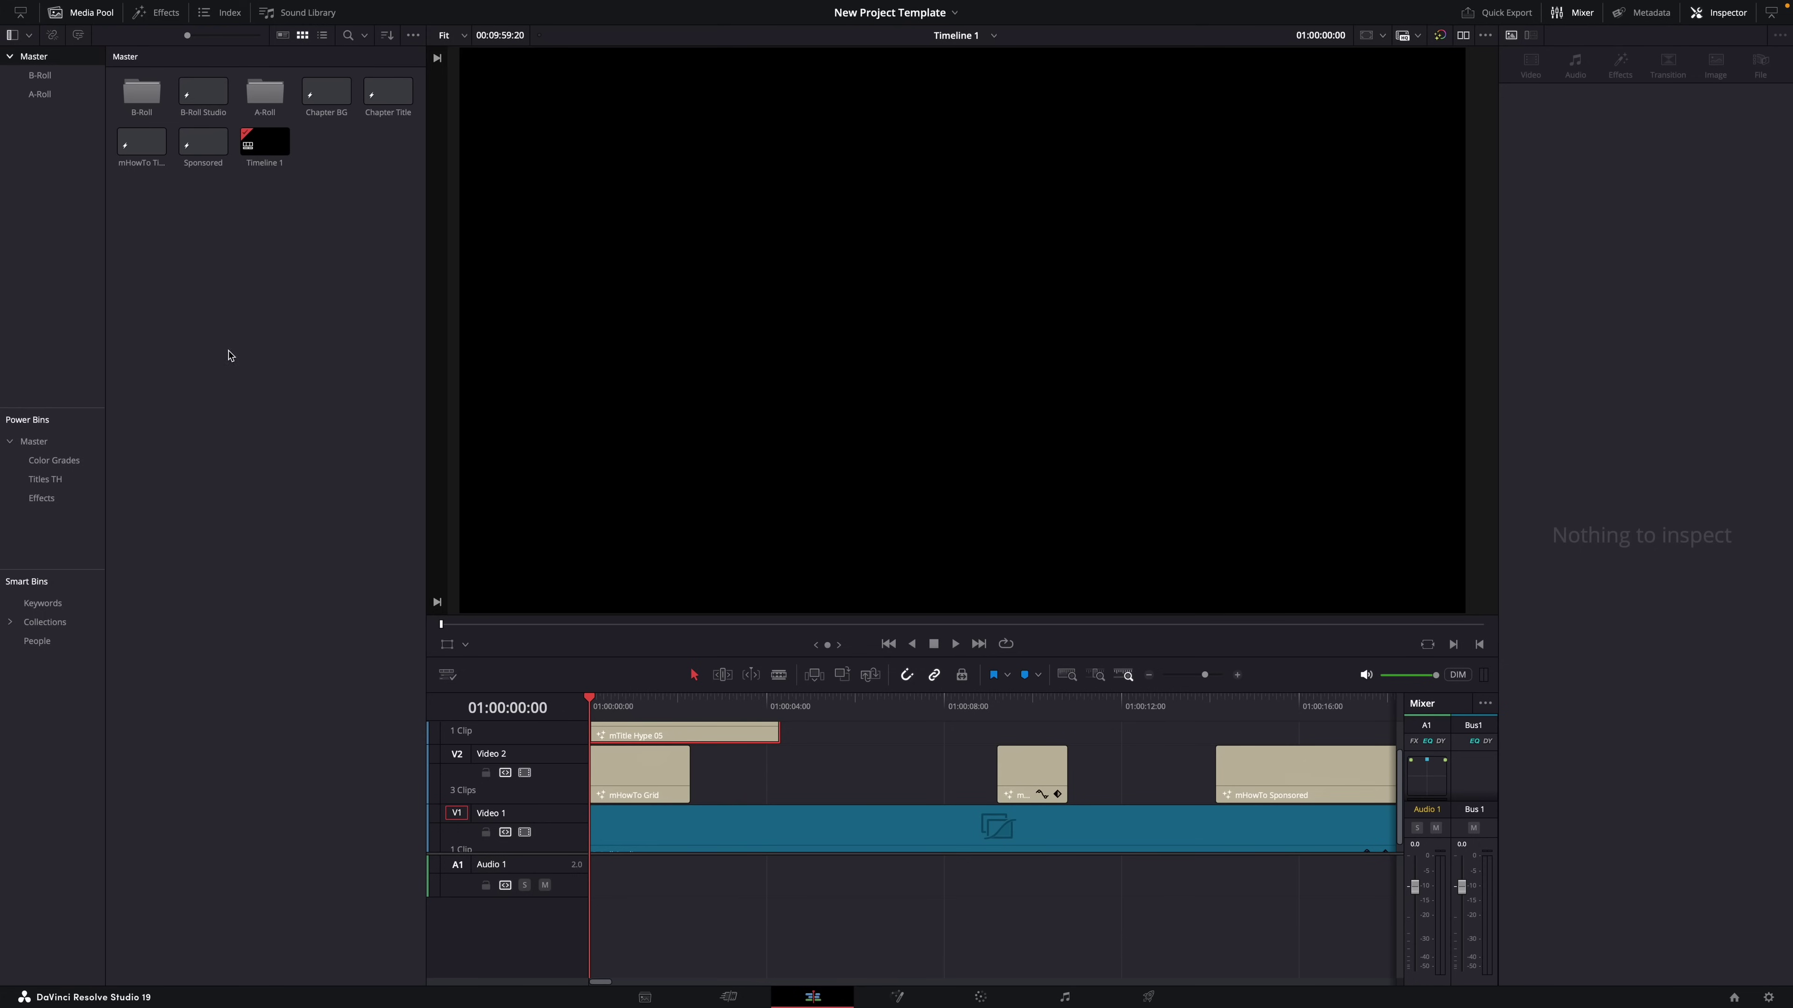
pyautogui.click(130, 8)
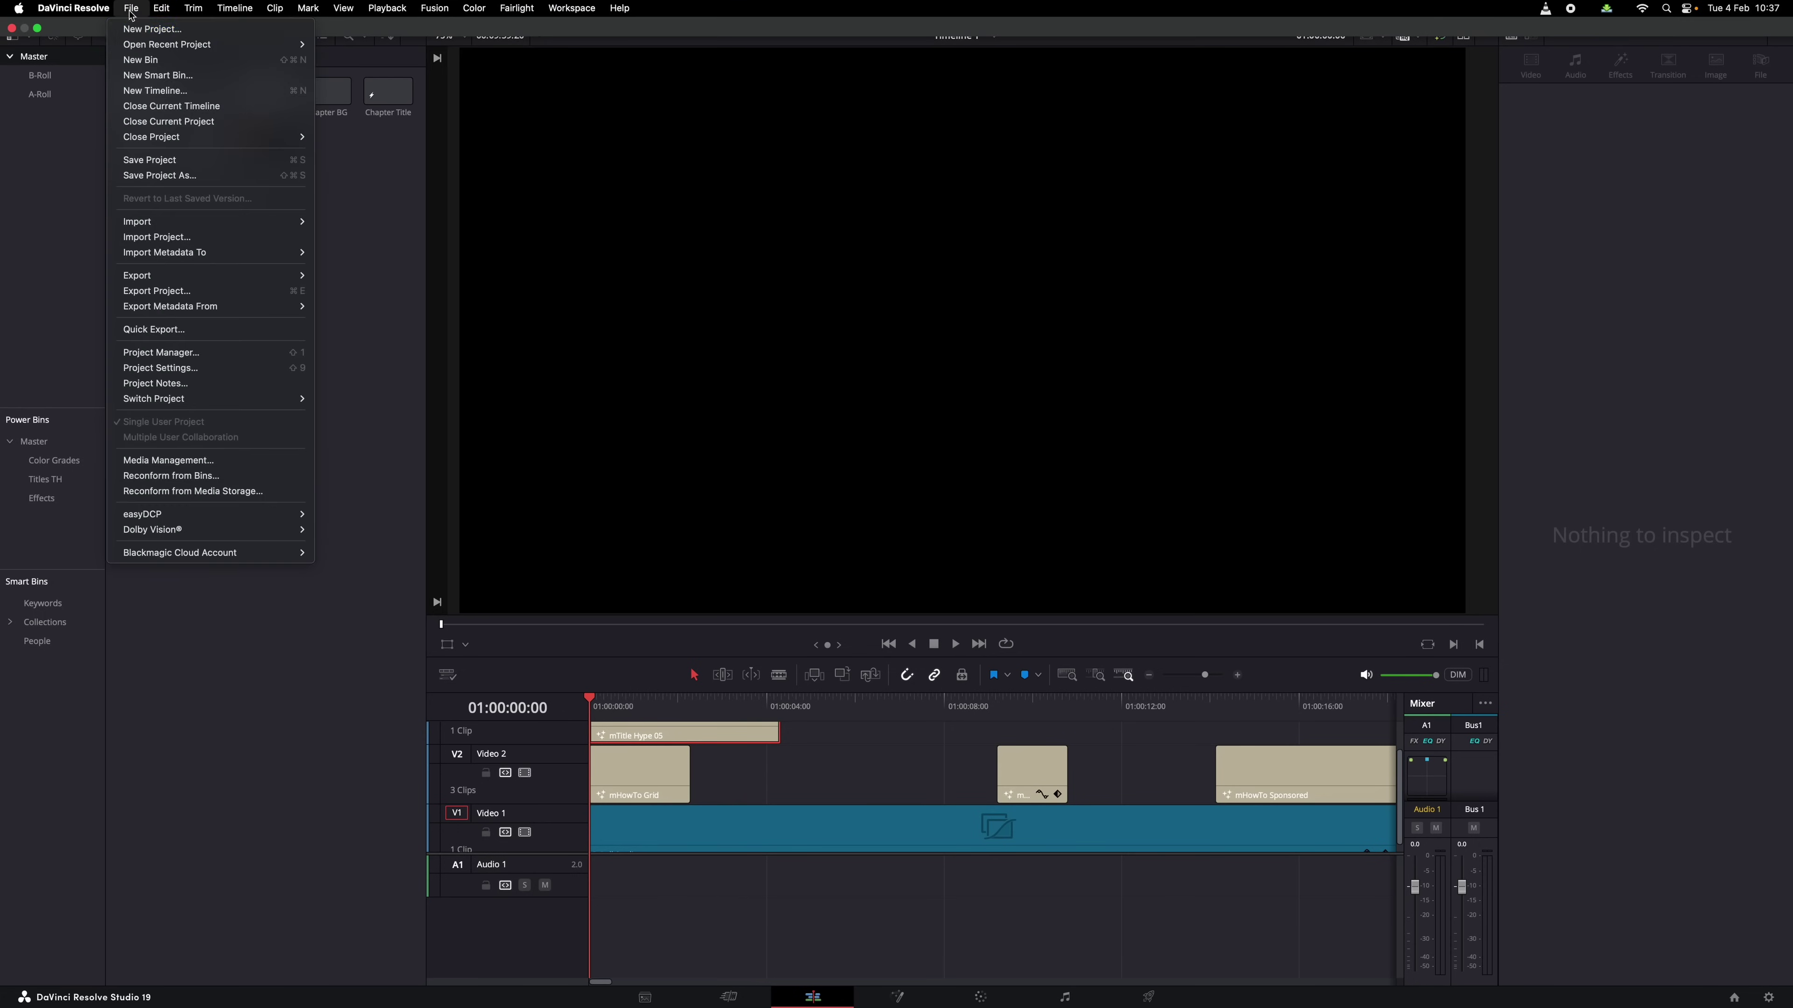
# Step: Save the template project, then reopen New Project Template from the Project Manager
pyautogui.click(161, 160)
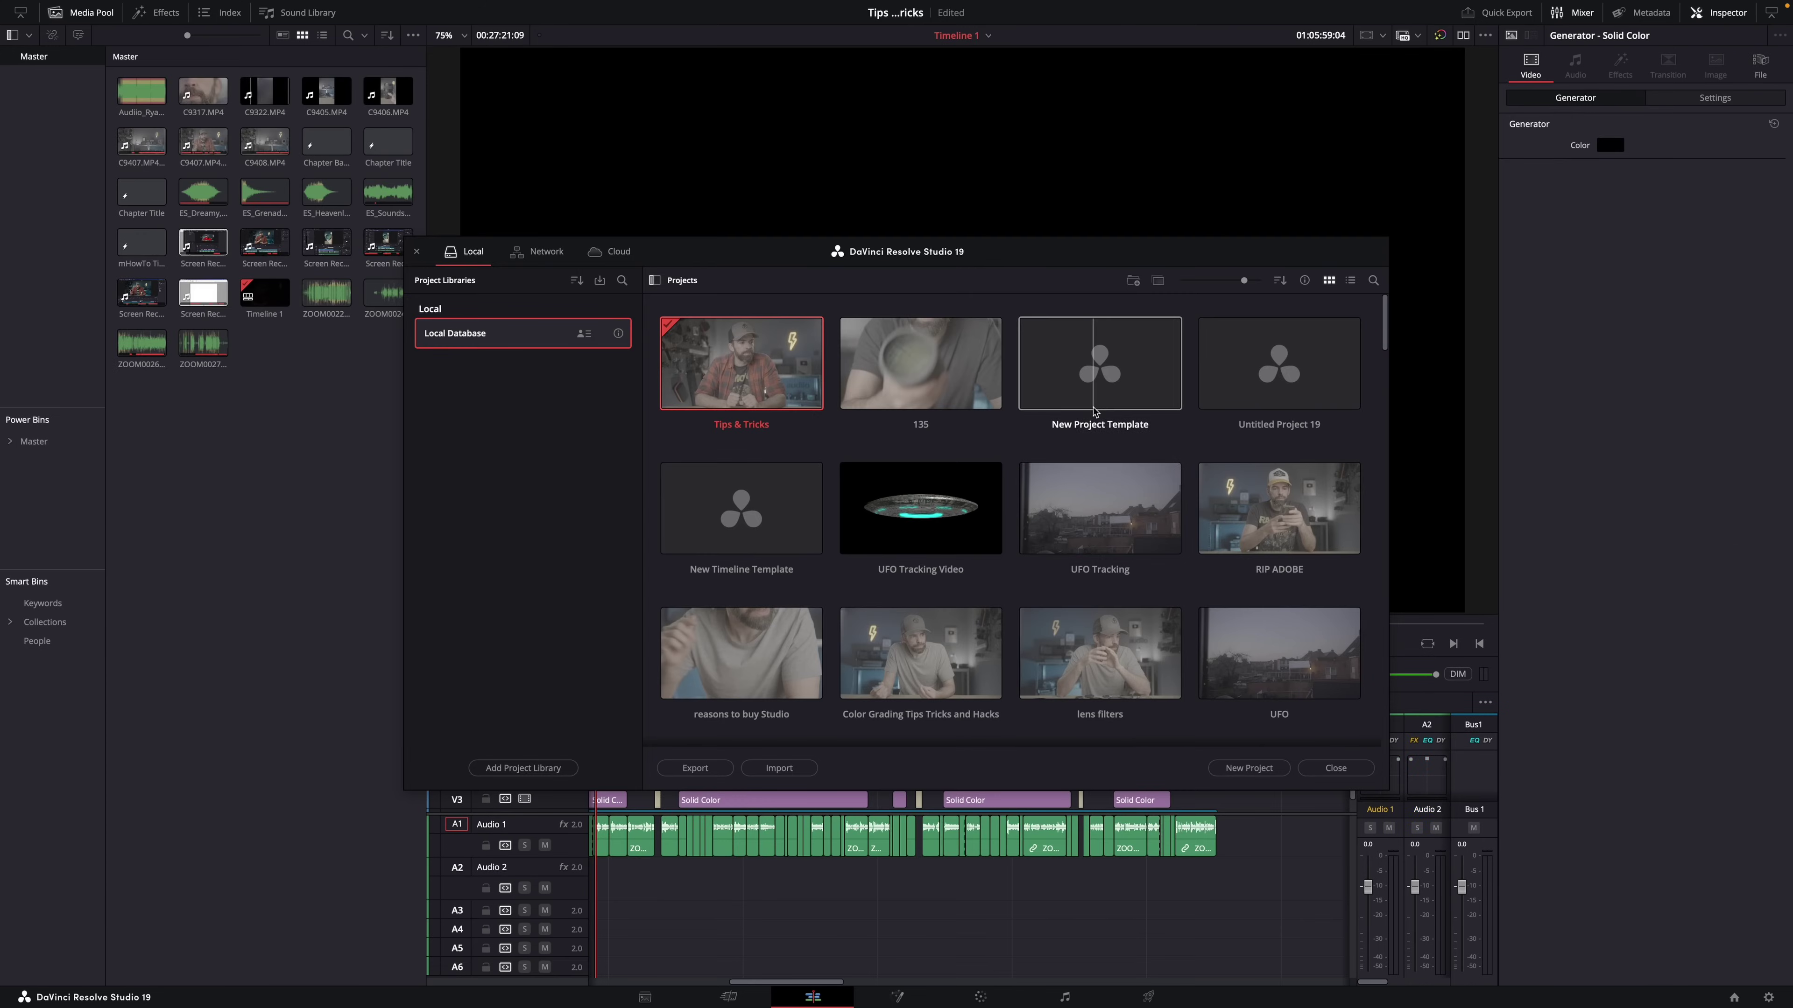
pyautogui.rightClick(1080, 390)
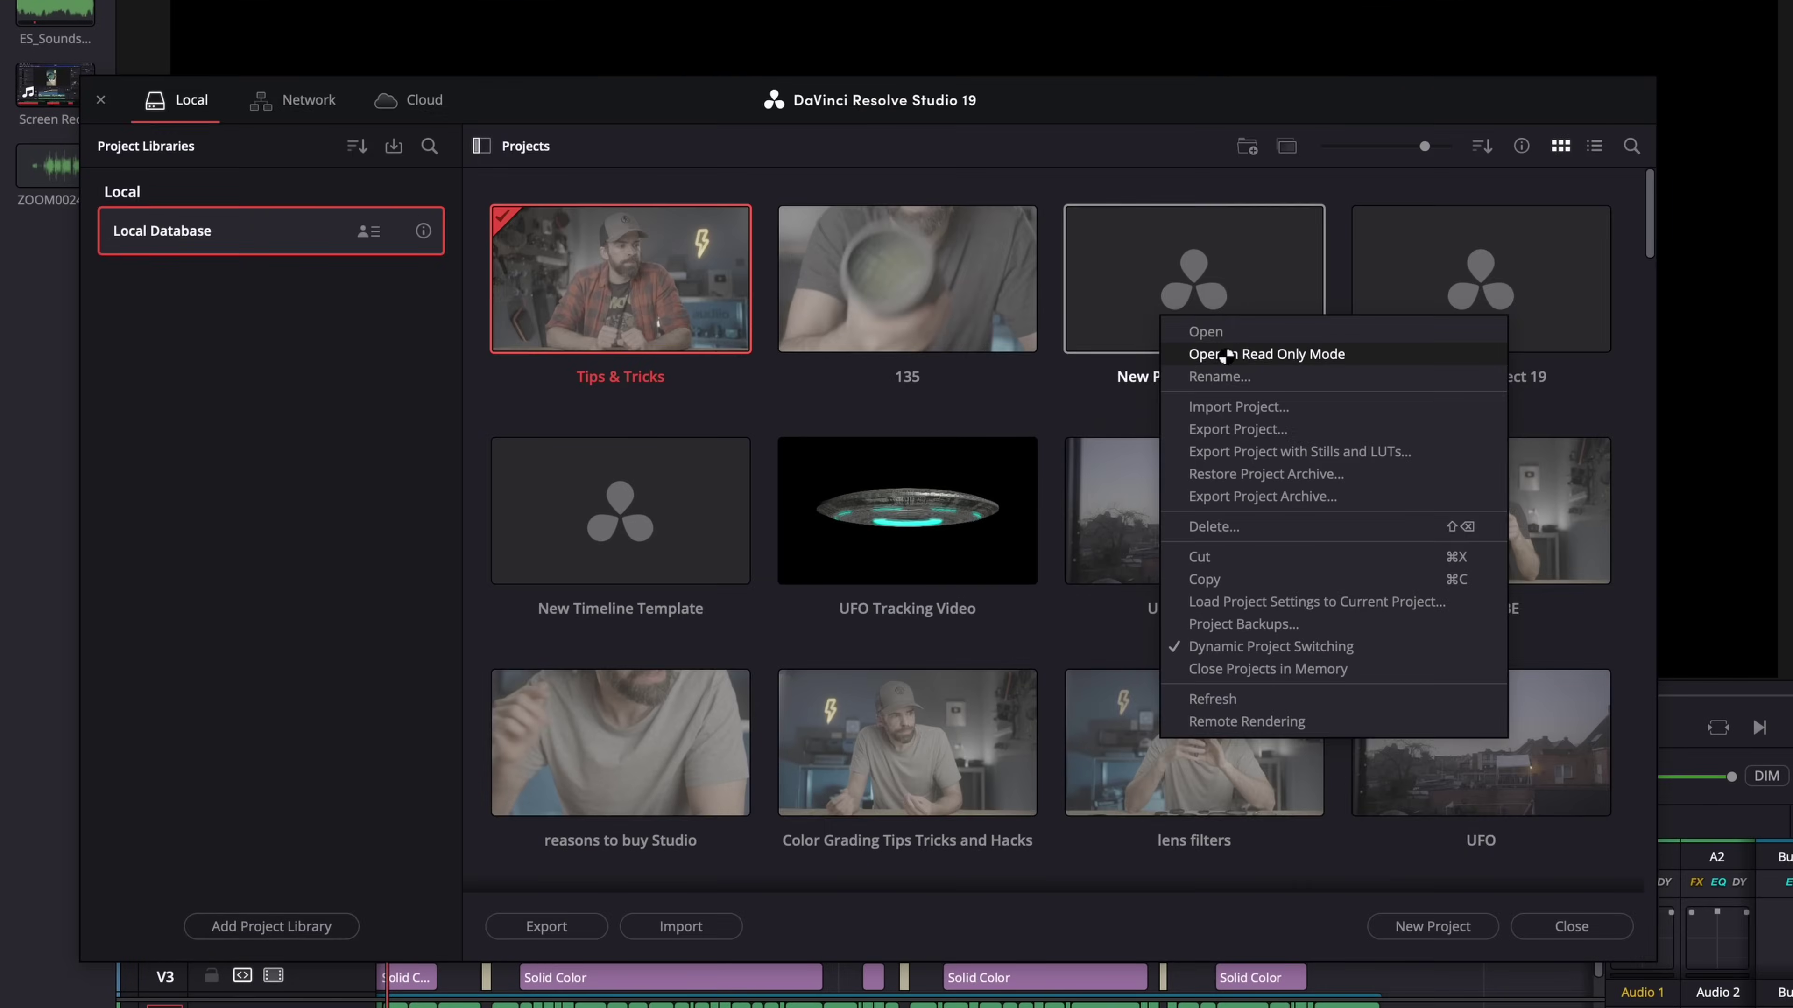
pyautogui.click(1106, 396)
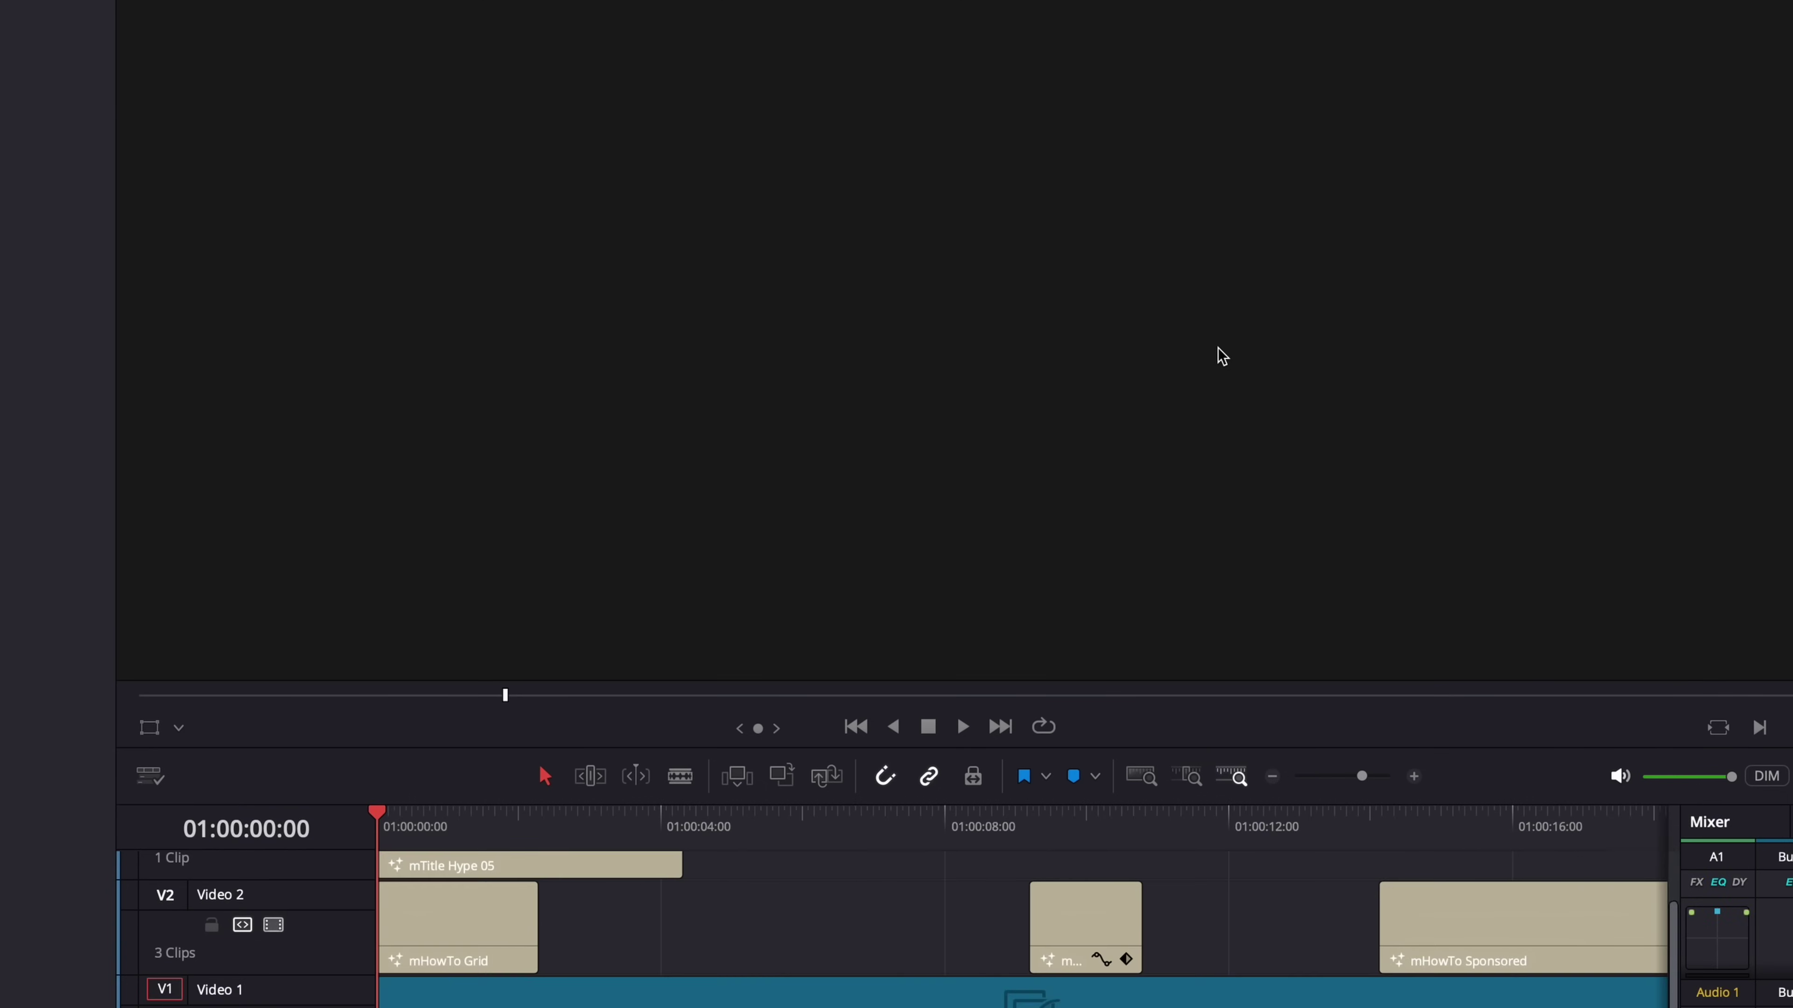
# Step: Save a copy as the new project 'New Tips & Tricks Video' and scrub its opening title
pyautogui.click(121, 7)
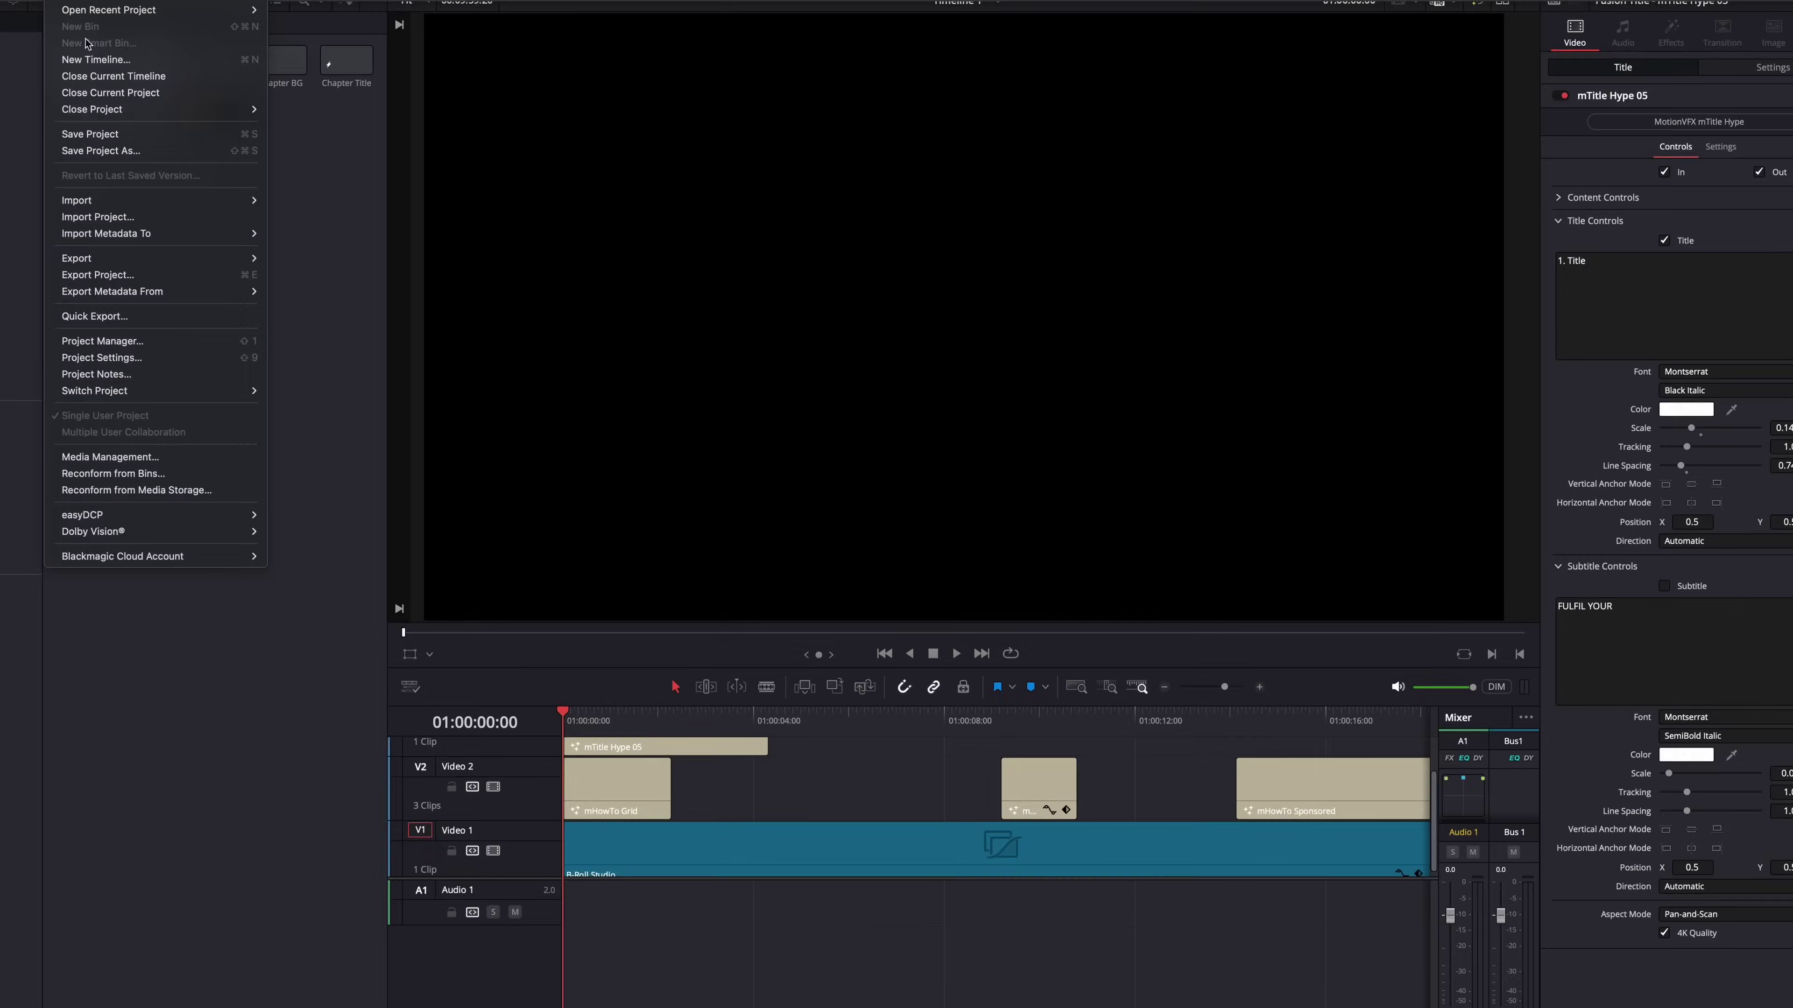
pyautogui.click(204, 173)
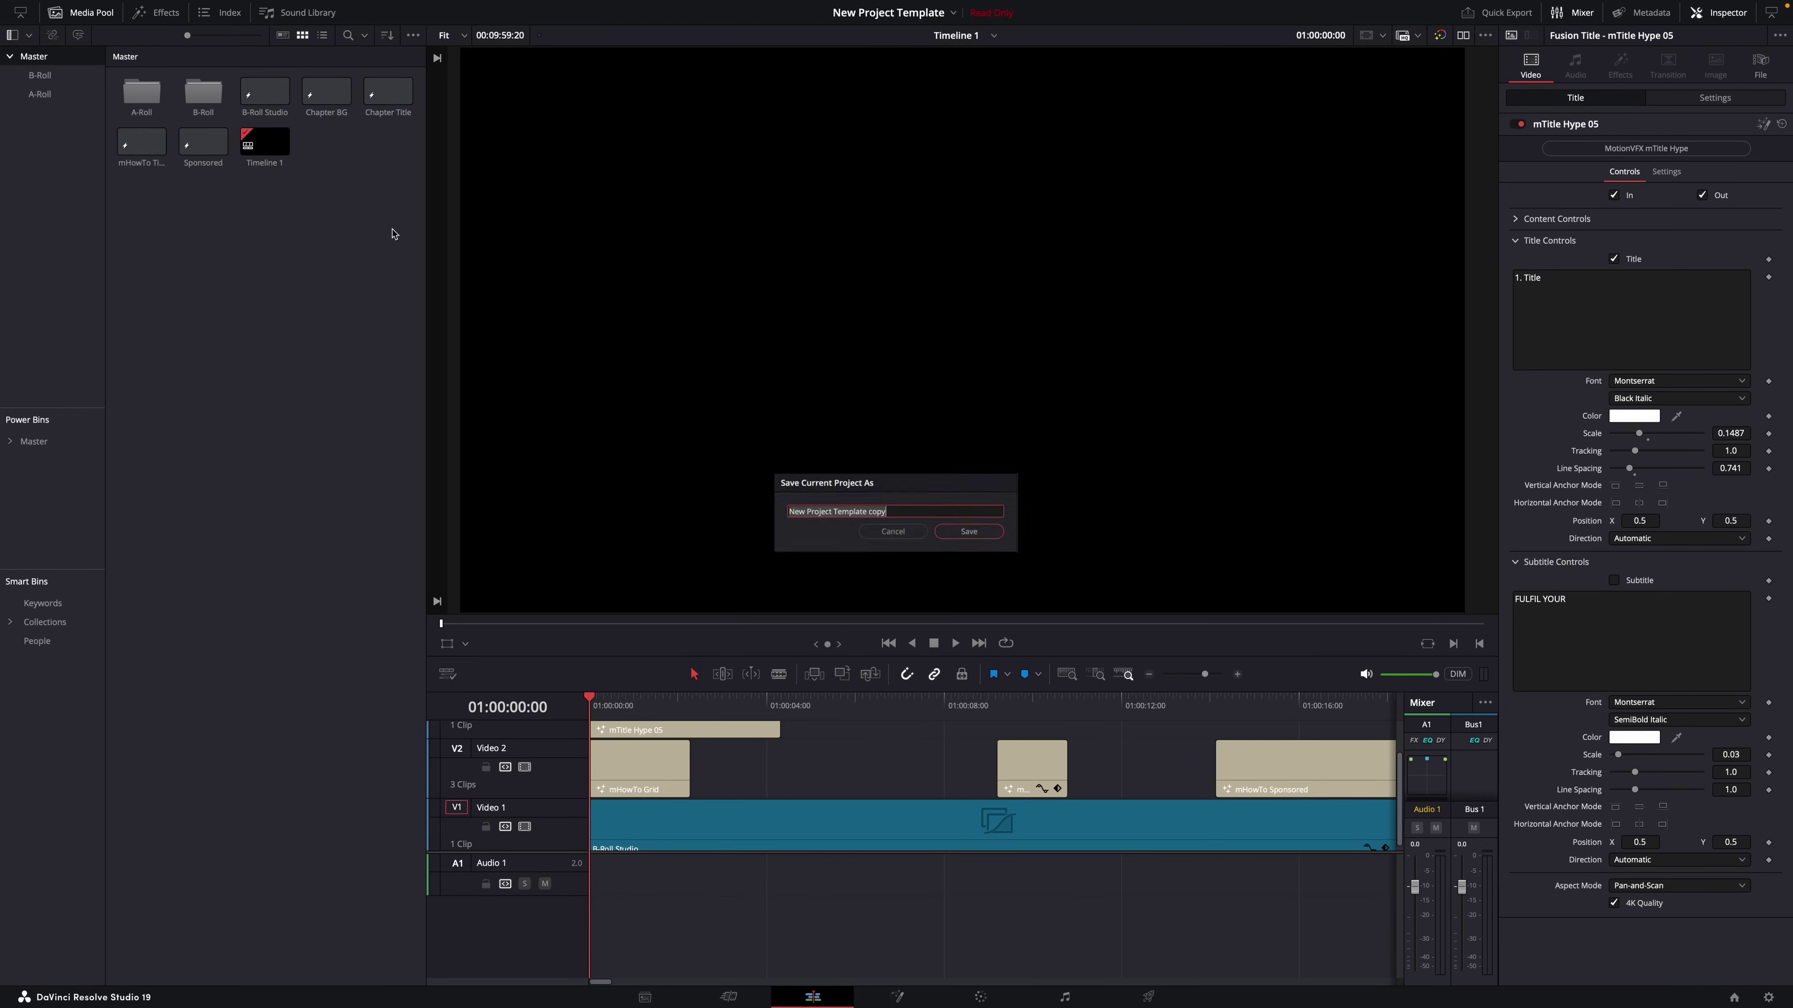
pyautogui.write('New Tips & Tricks Video')
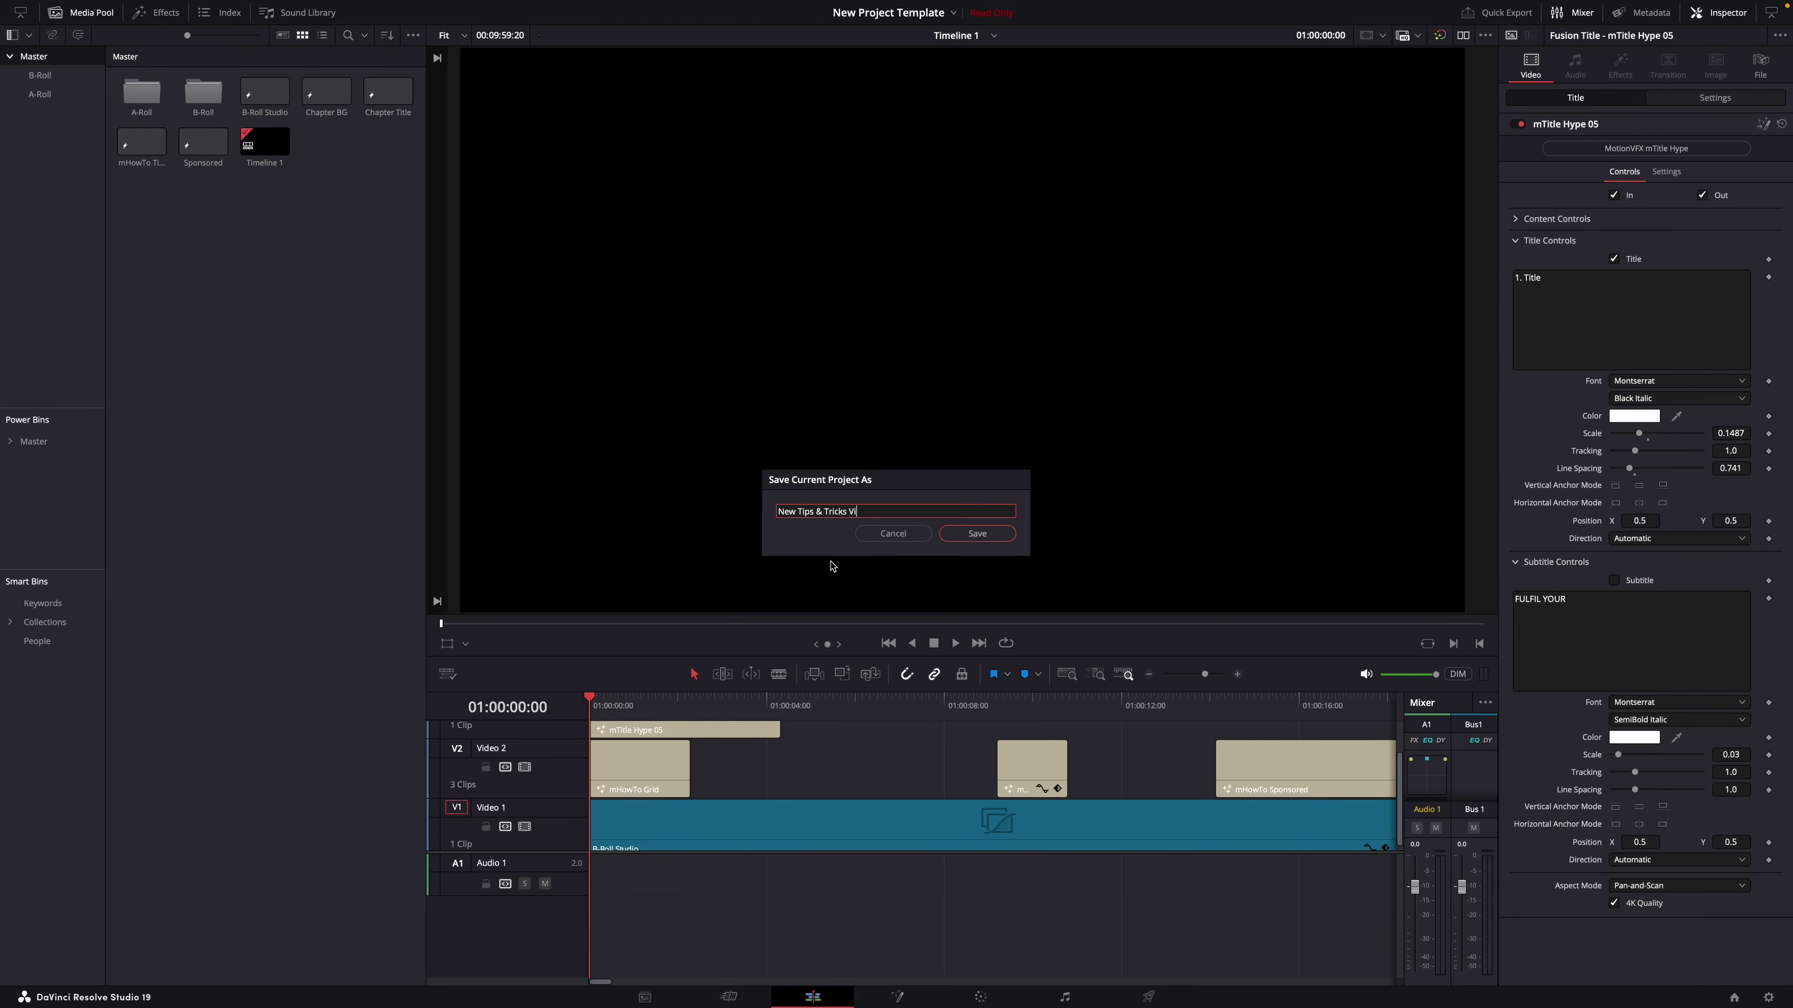
pyautogui.click(966, 532)
pyautogui.moveTo(674, 709); pyautogui.dragTo(859, 713)
# Step: Scrub the playhead back to the start of the mTitle opening title
pyautogui.moveTo(641, 719); pyautogui.dragTo(621, 709)
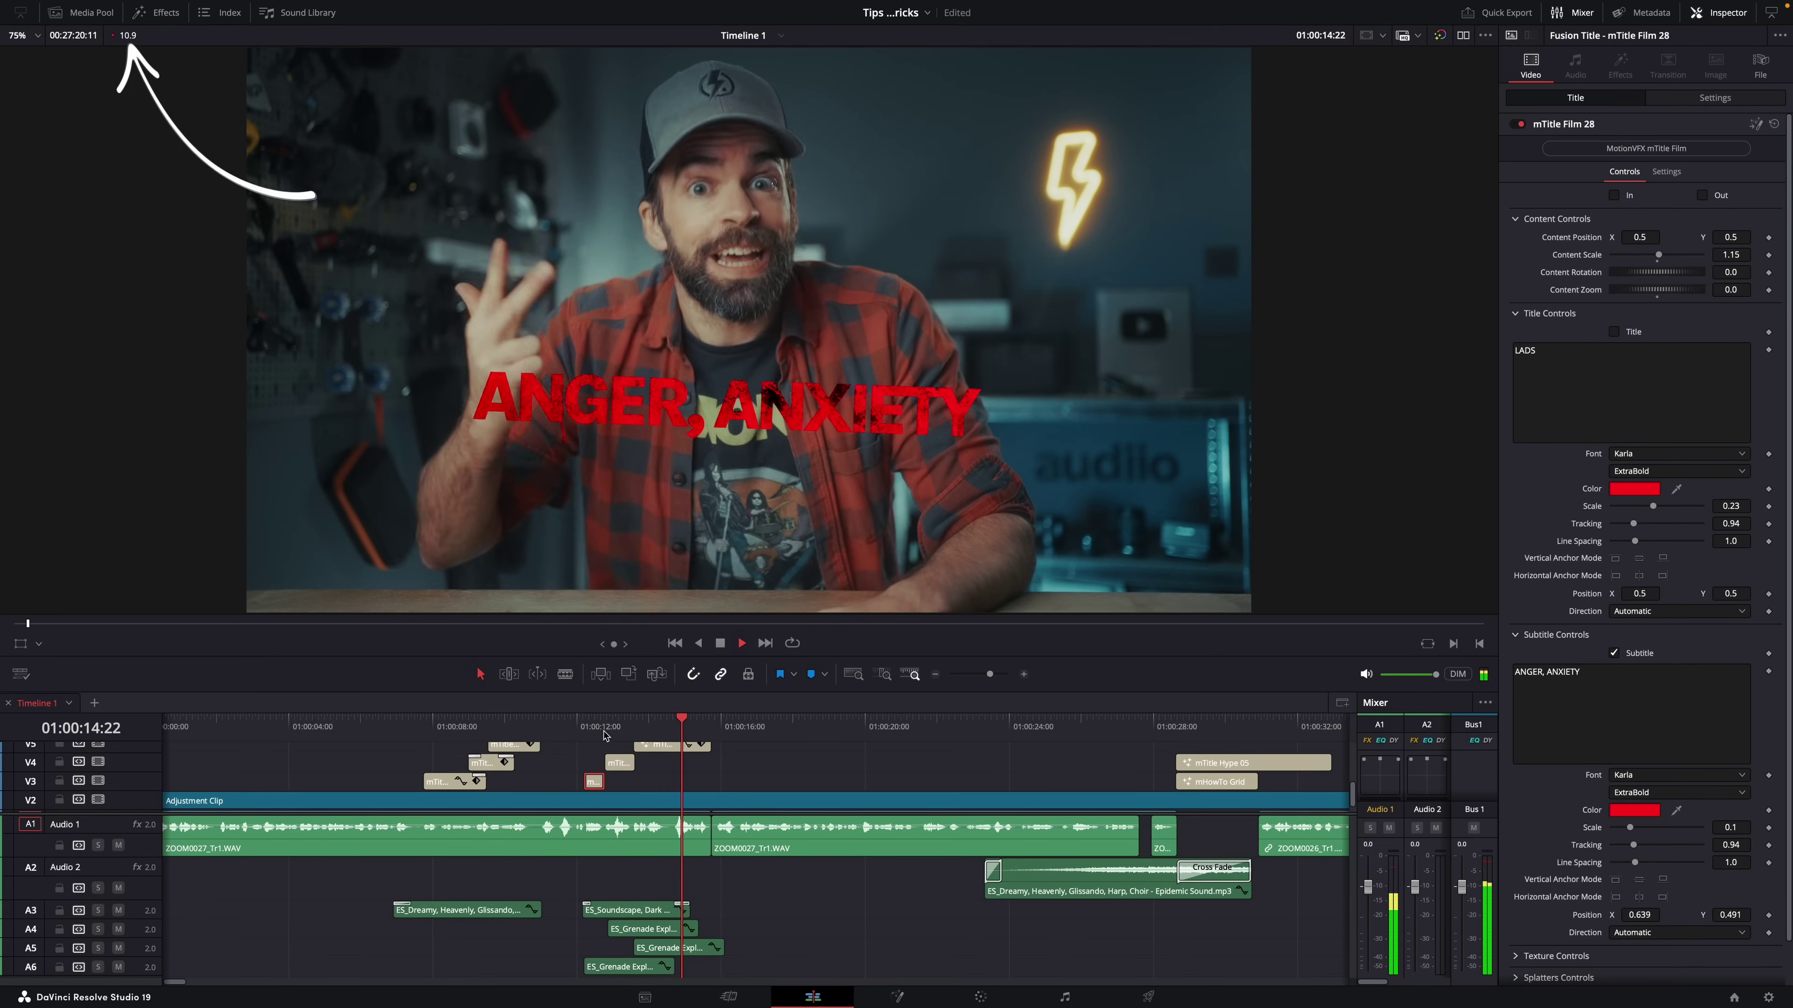
# Step: Replay from the happiness title frame, then set Playback > Render Cache to User
pyautogui.moveTo(605, 735); pyautogui.dragTo(434, 731)
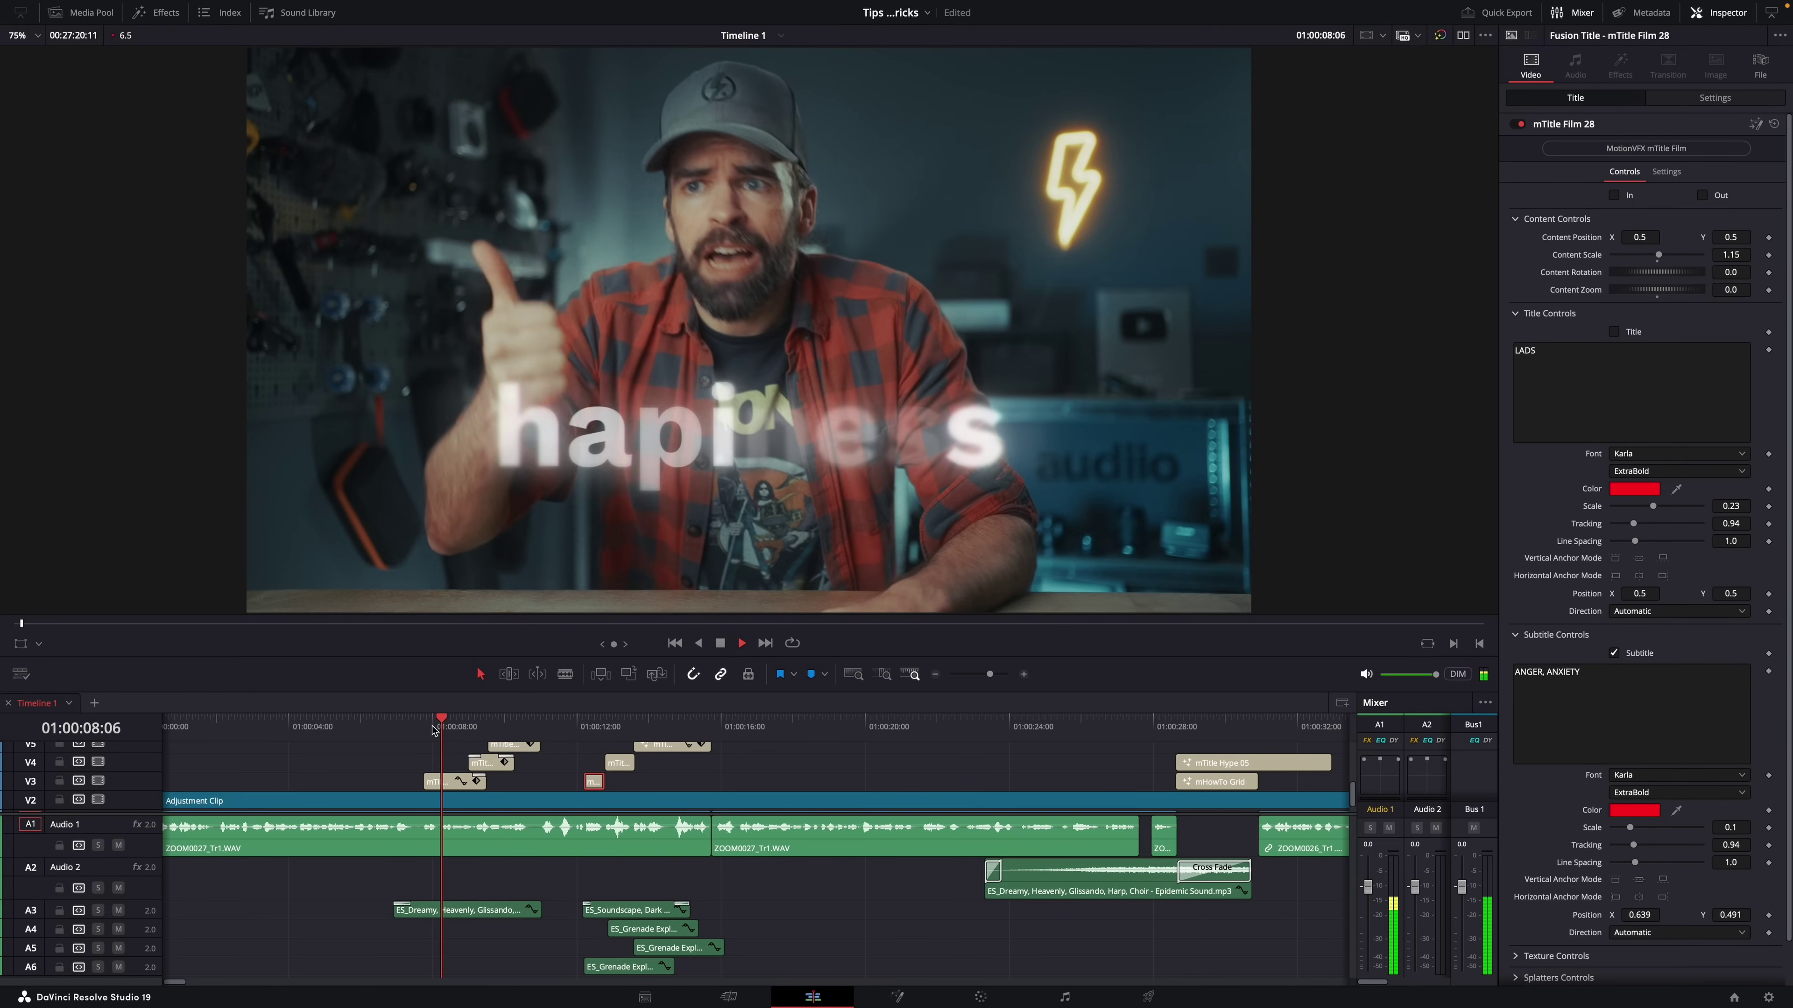
pyautogui.press('space')
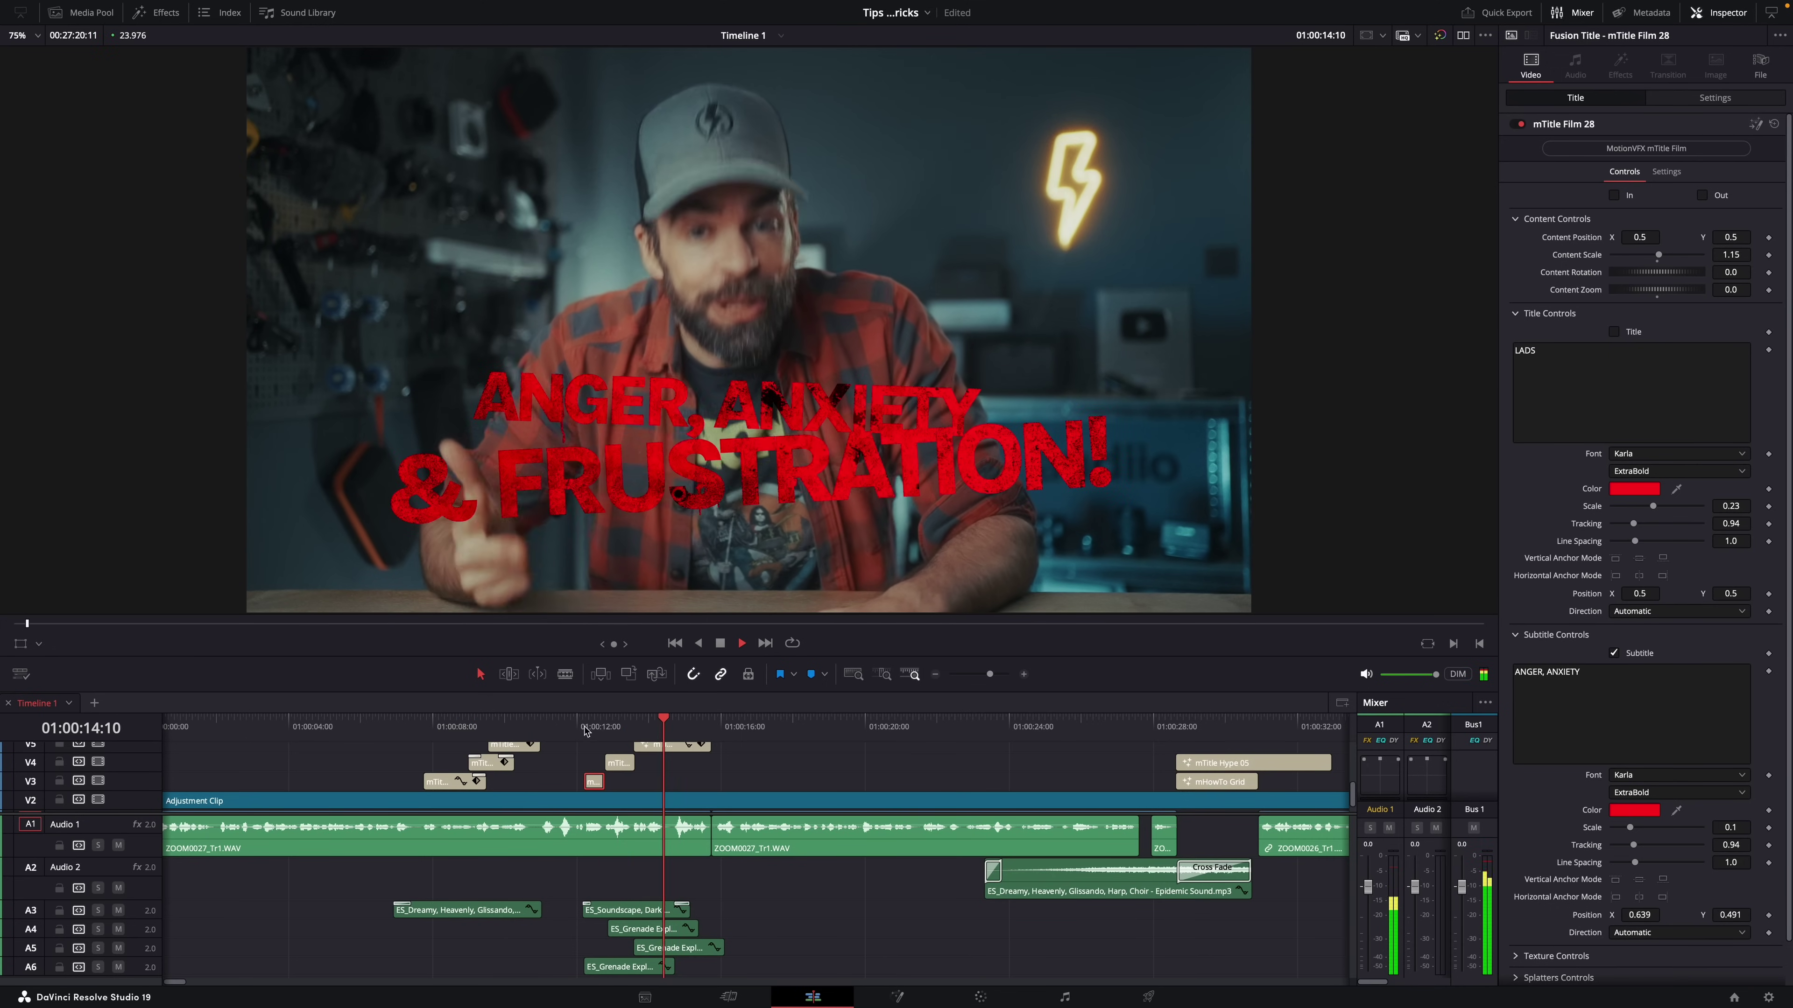
pyautogui.moveTo(127, 7)
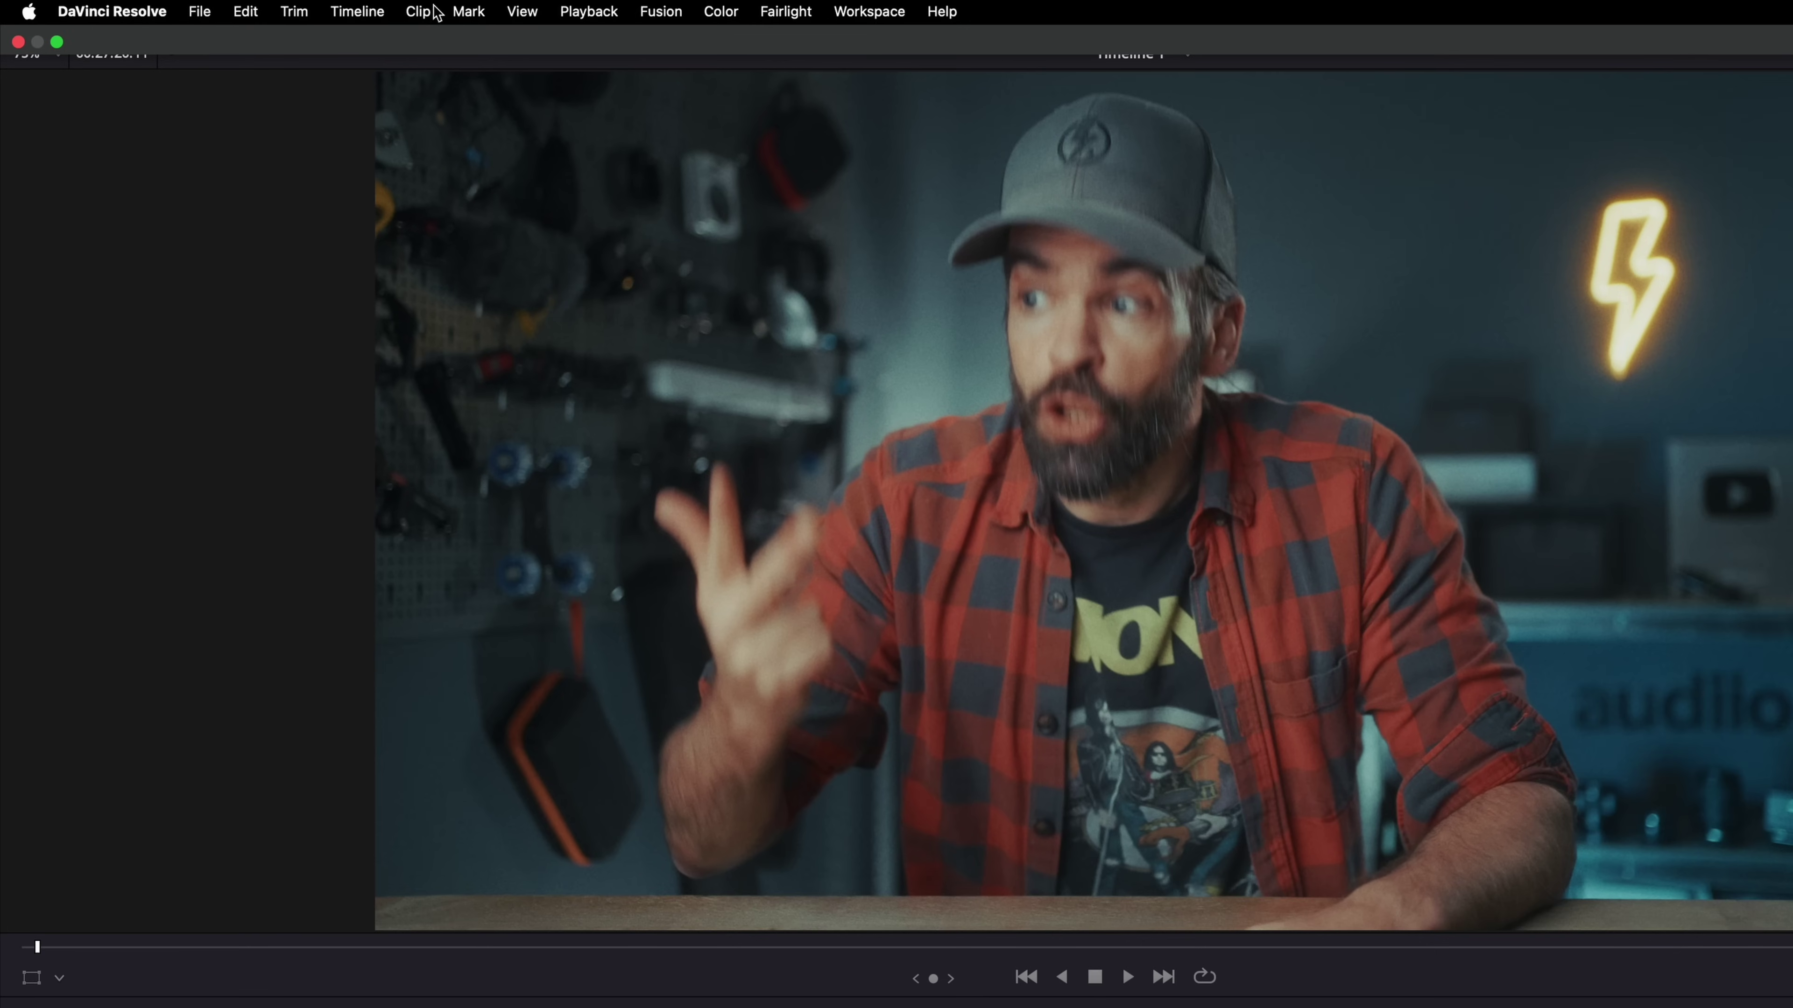
pyautogui.click(583, 11)
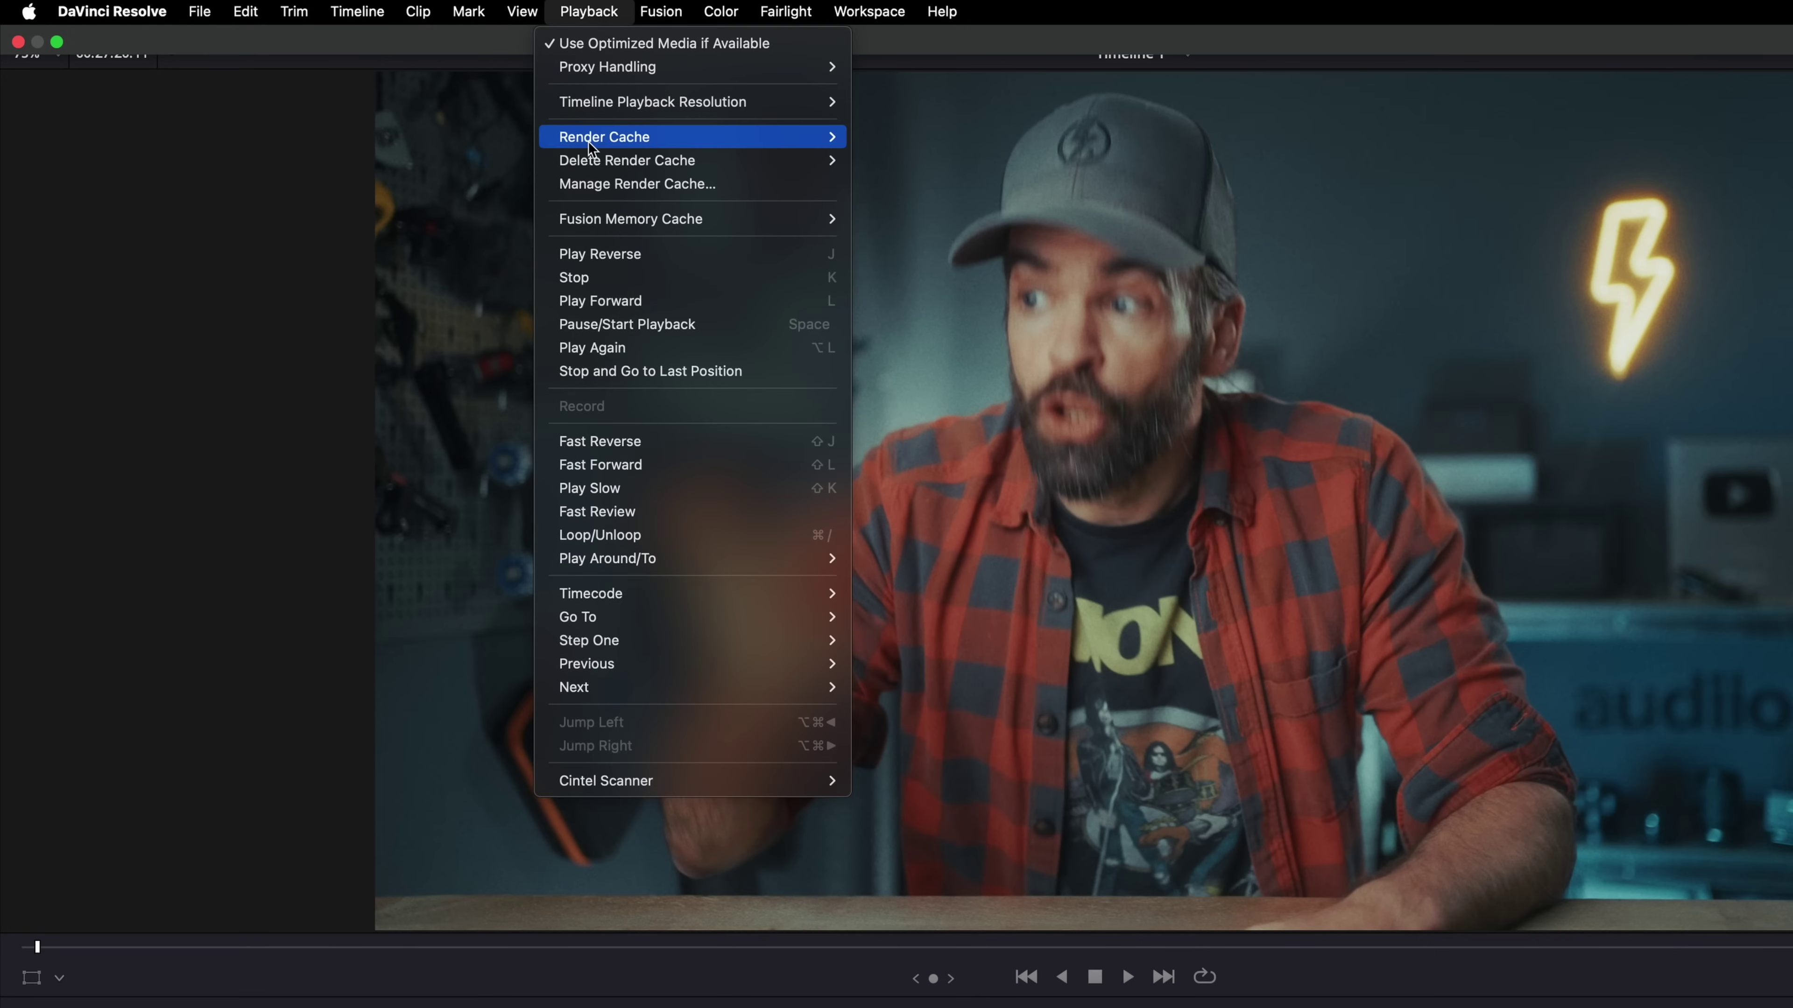
pyautogui.moveTo(586, 136)
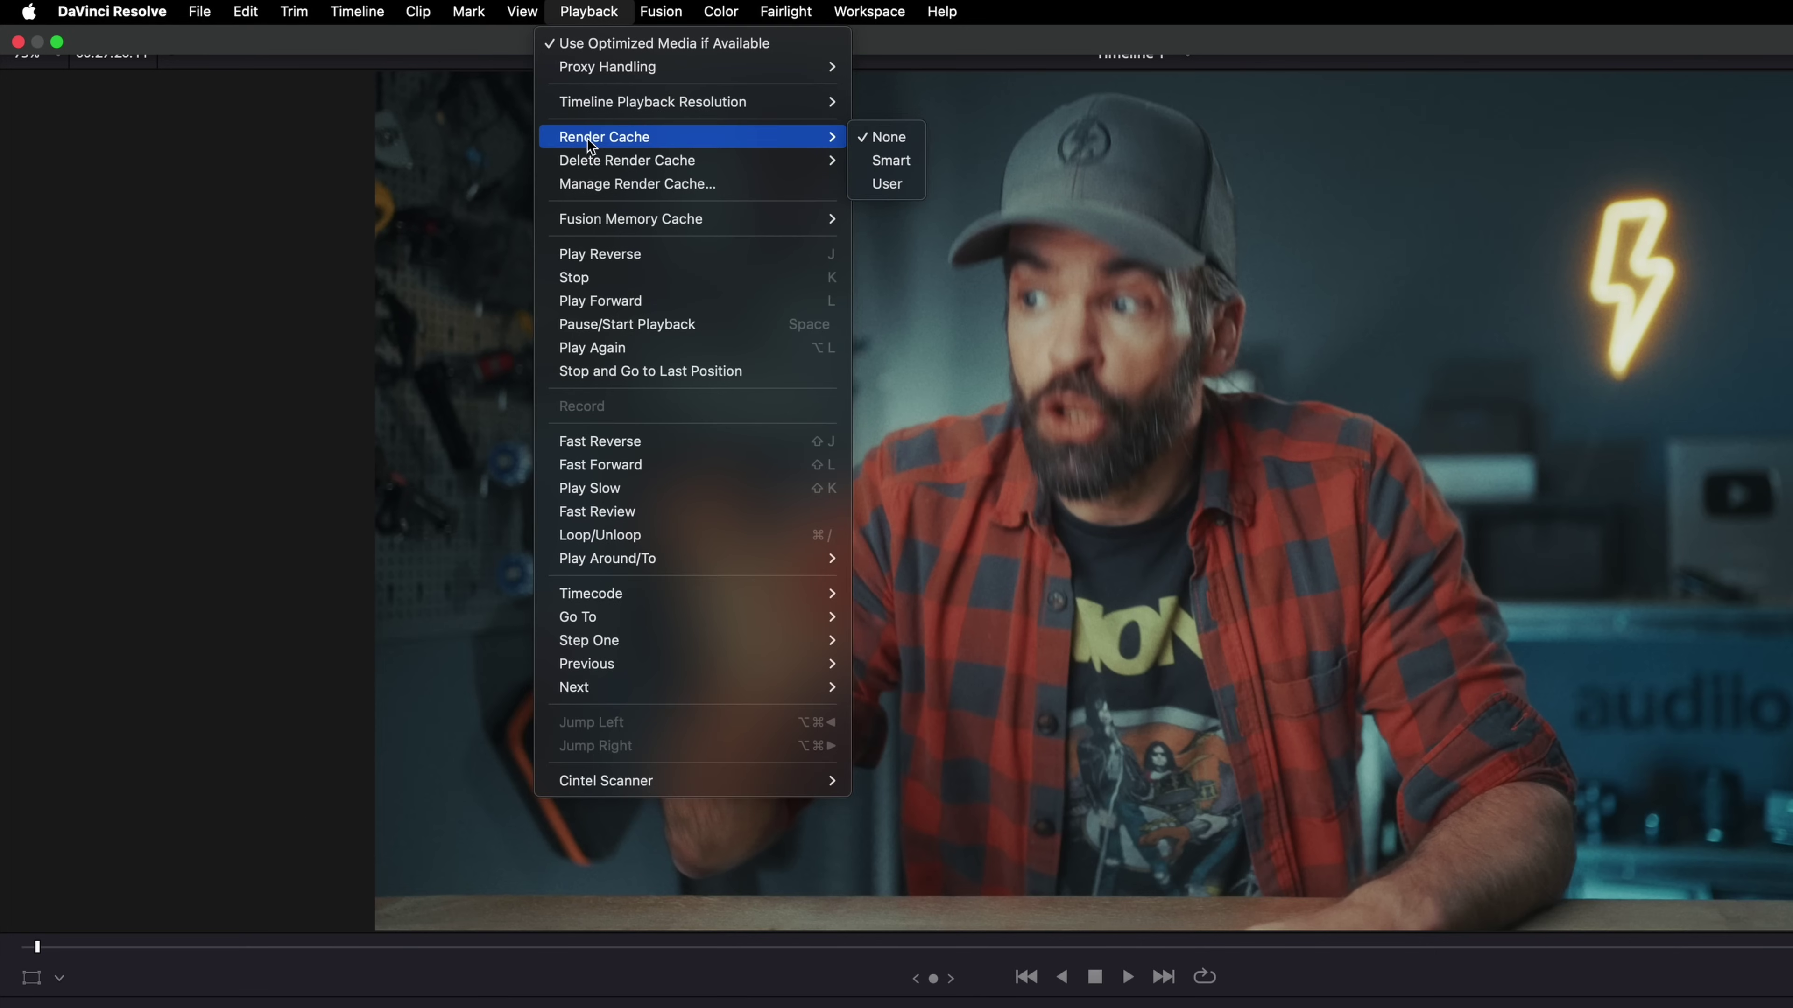
pyautogui.click(889, 184)
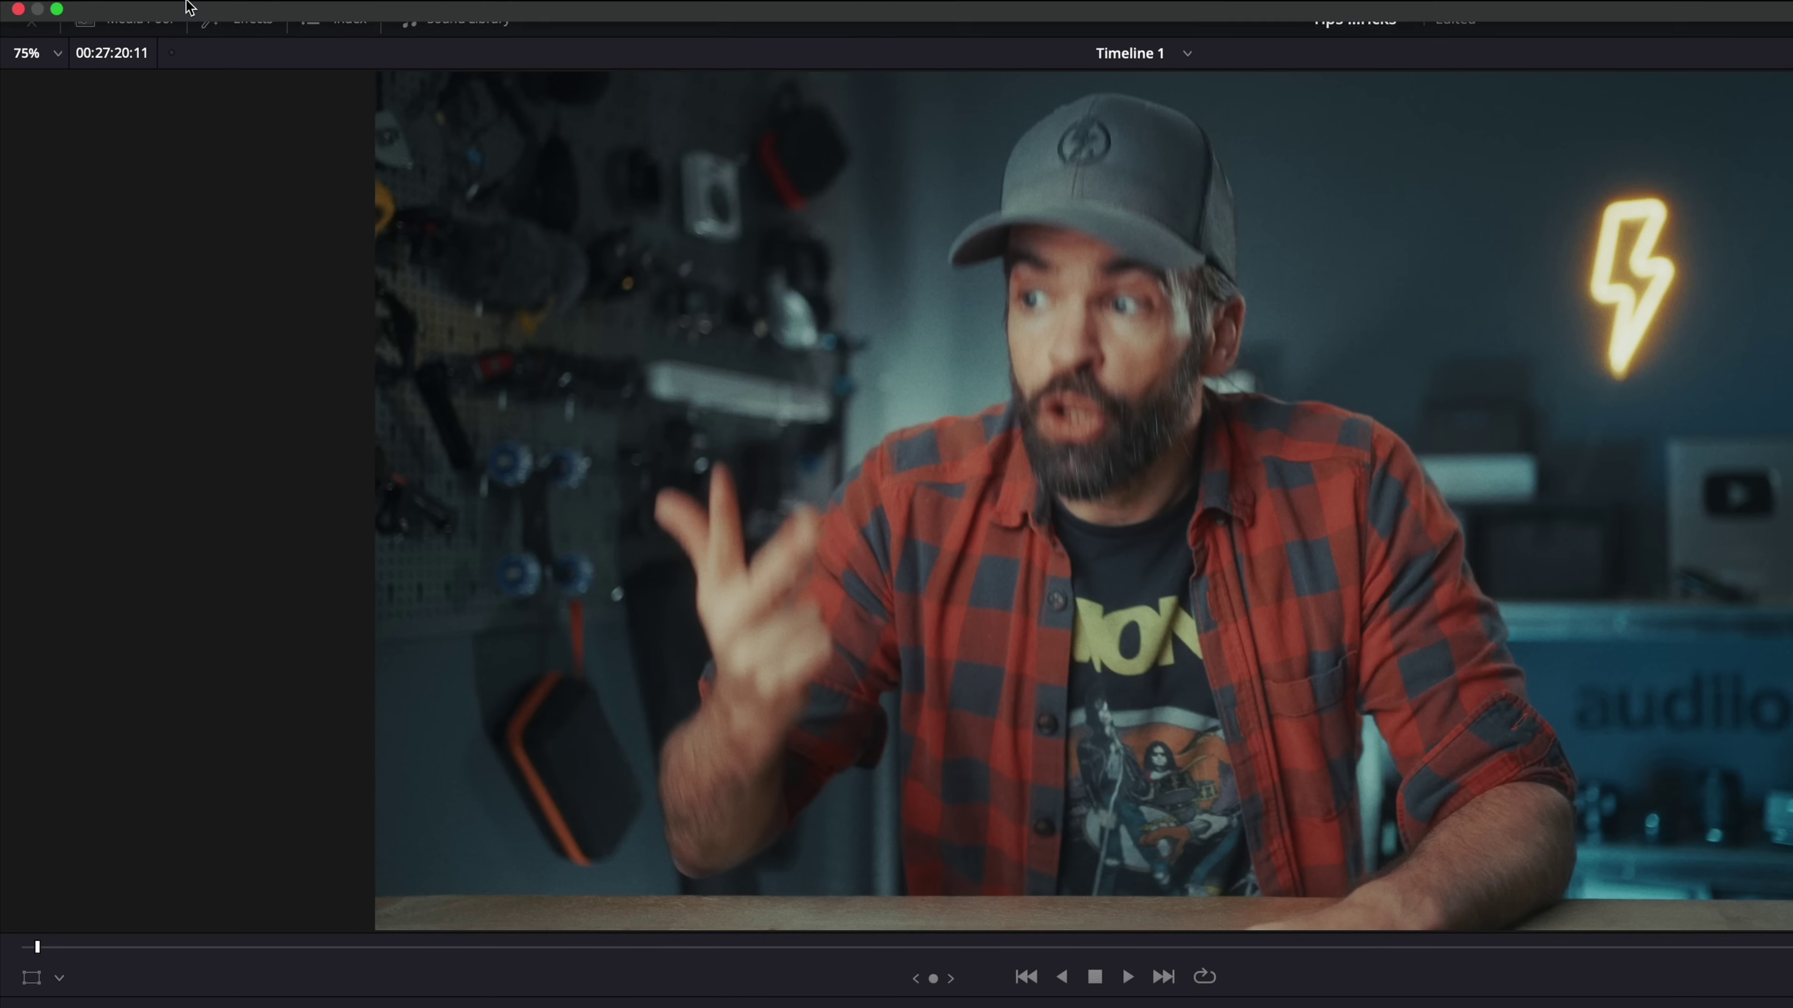
# Step: Open the project settings, then jump to the small title clip and open its options menu
pyautogui.click(198, 12)
pyautogui.click(248, 558)
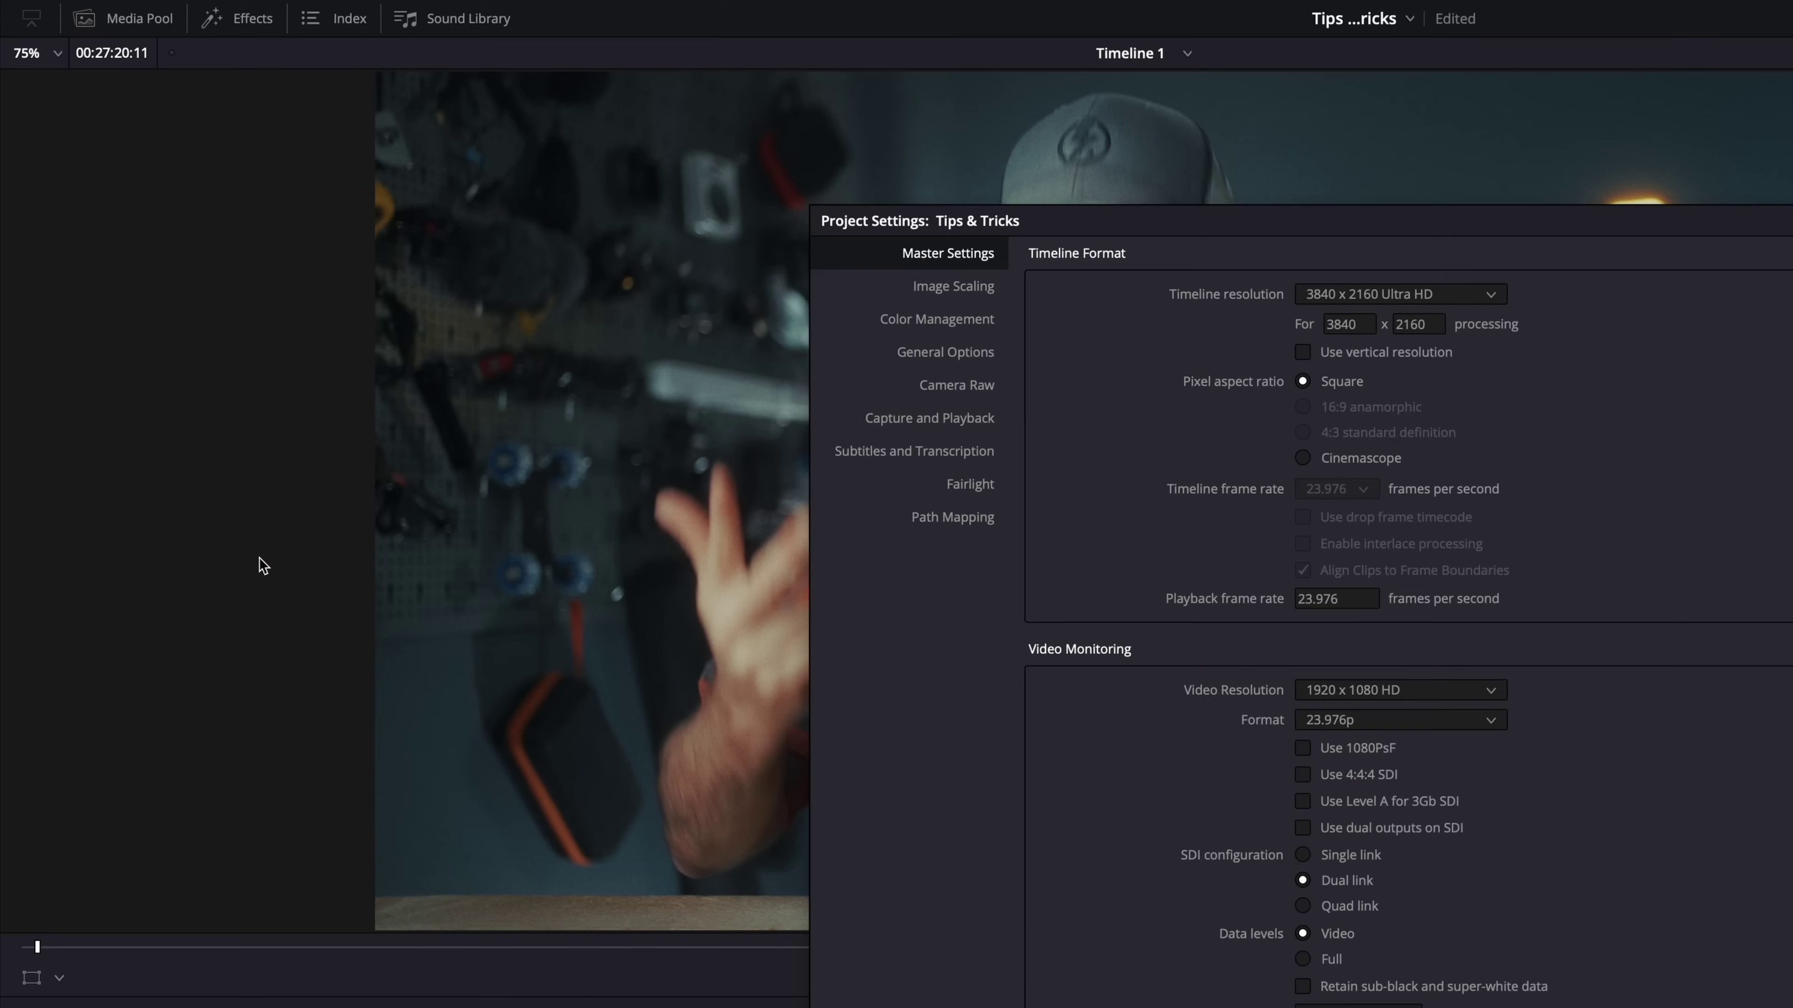
pyautogui.scroll(-10, 1213, 750)
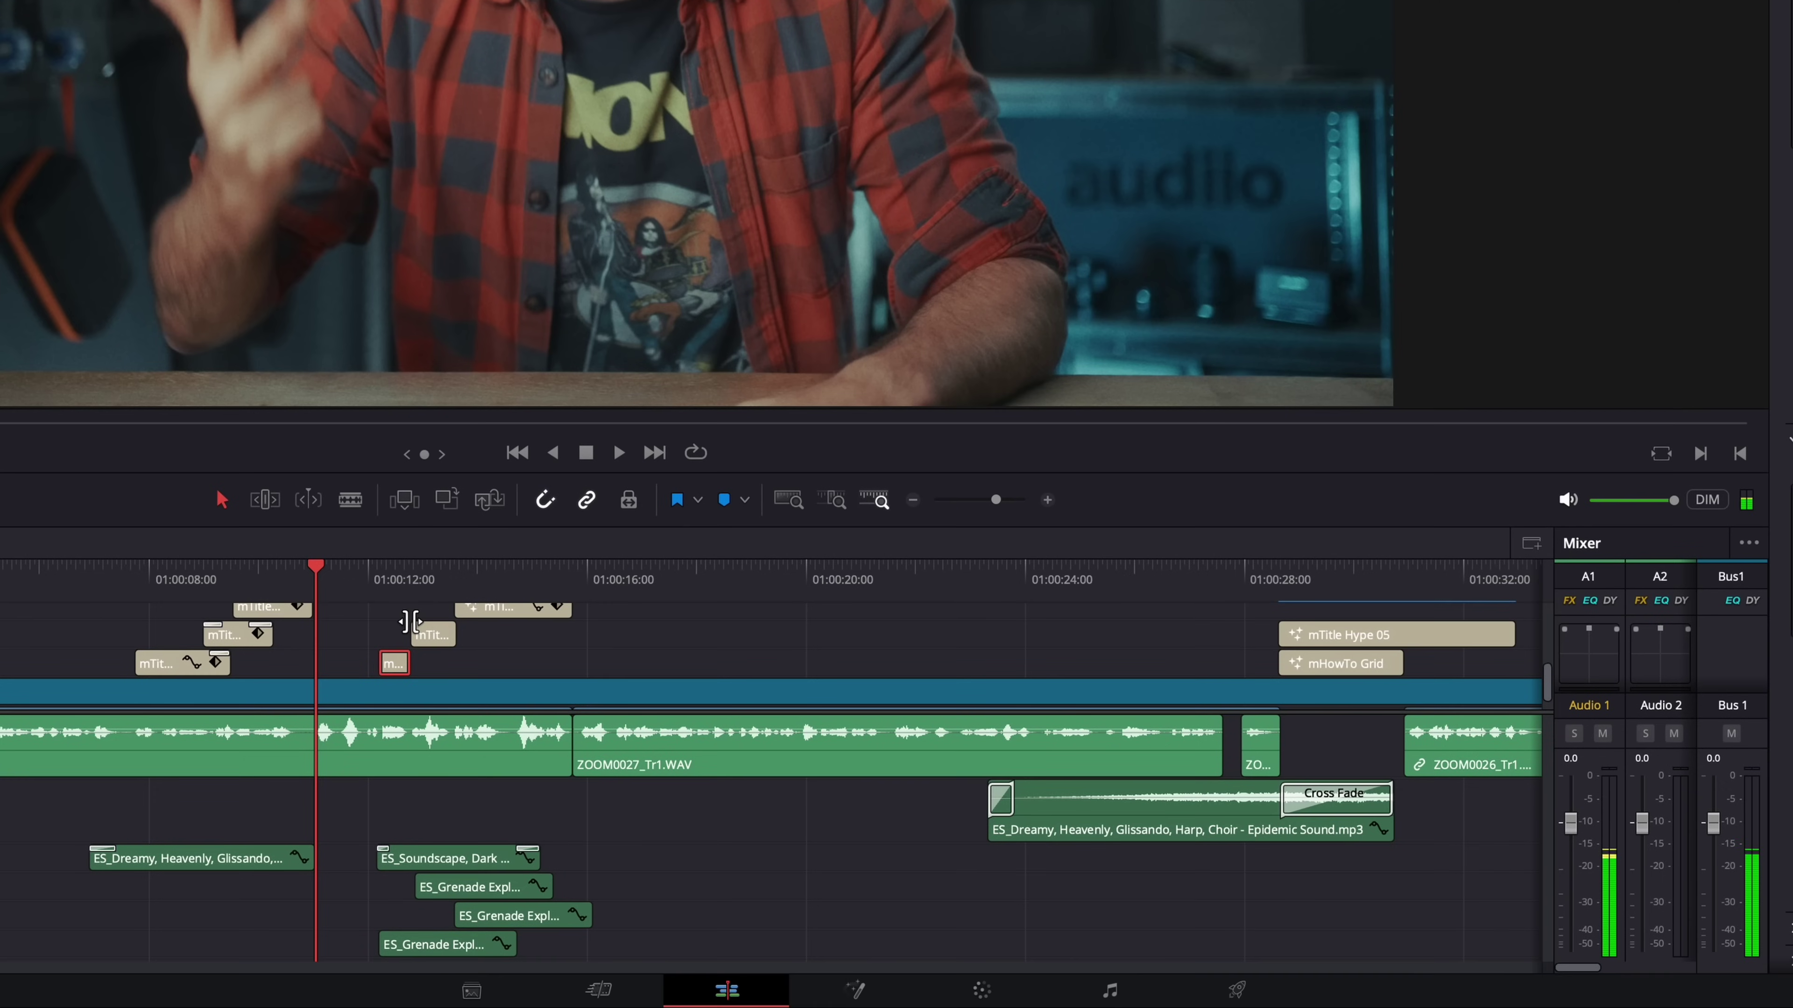
pyautogui.press('Down')
pyautogui.rightClick(394, 664)
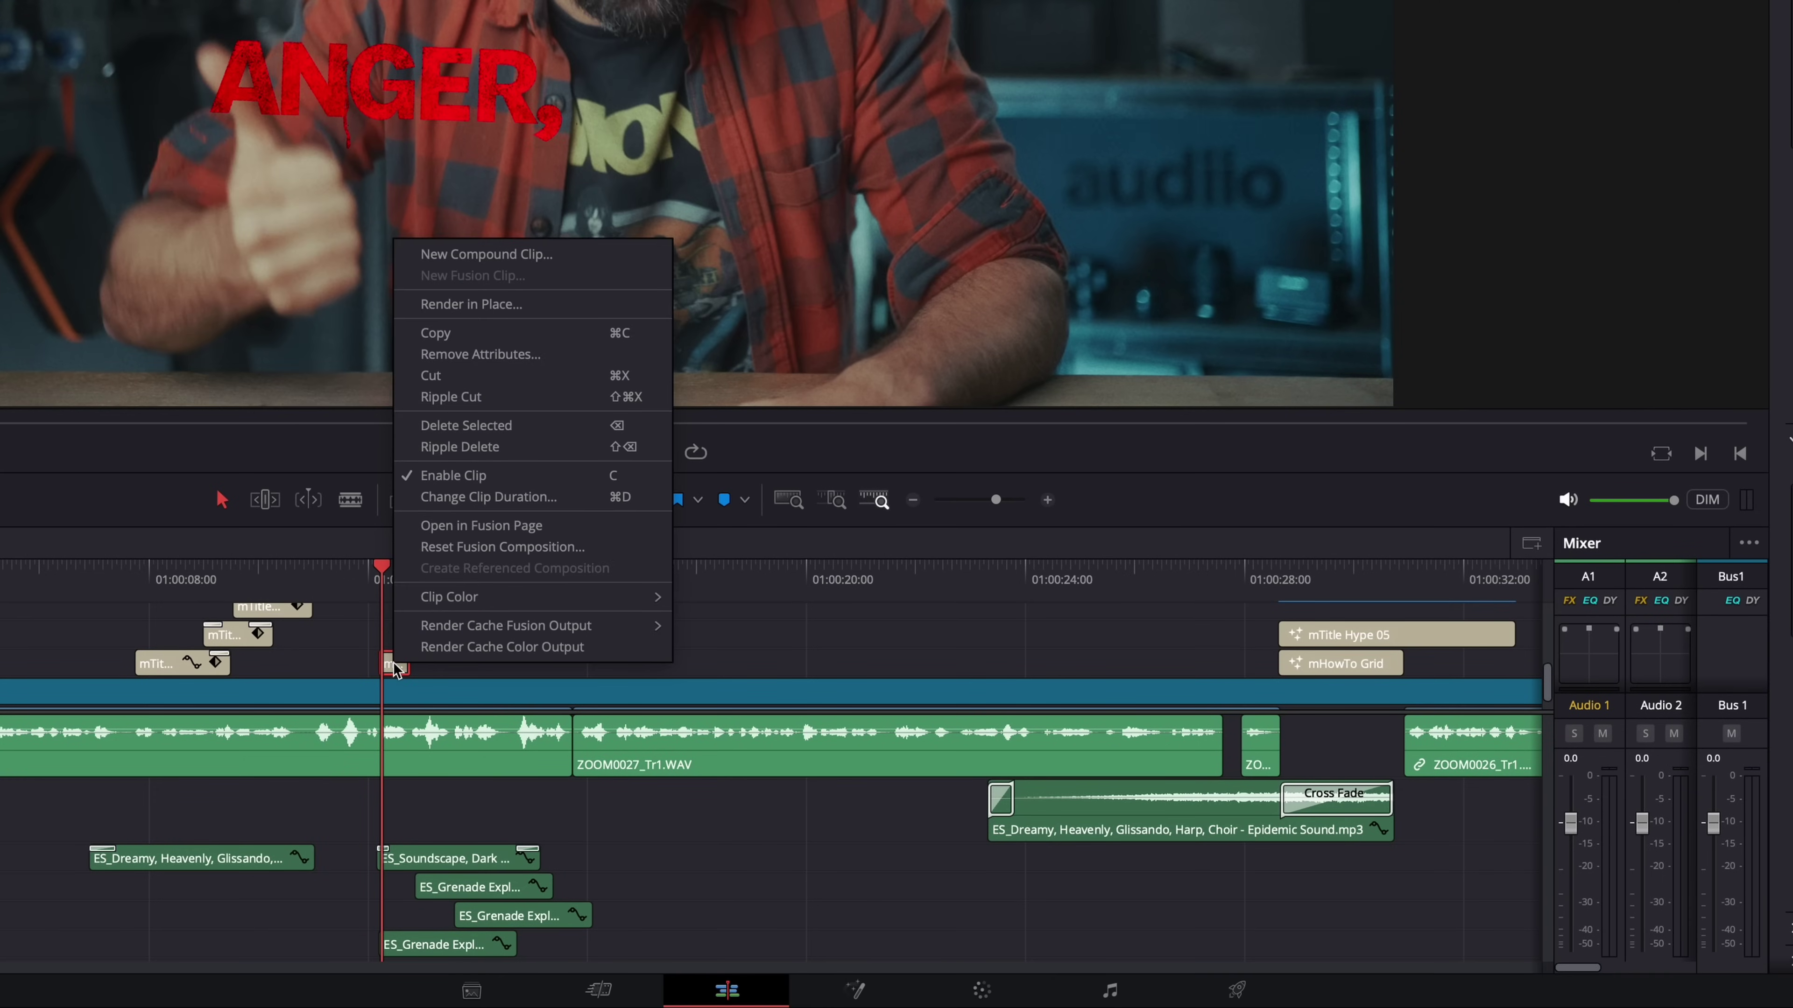
pyautogui.moveTo(450, 626)
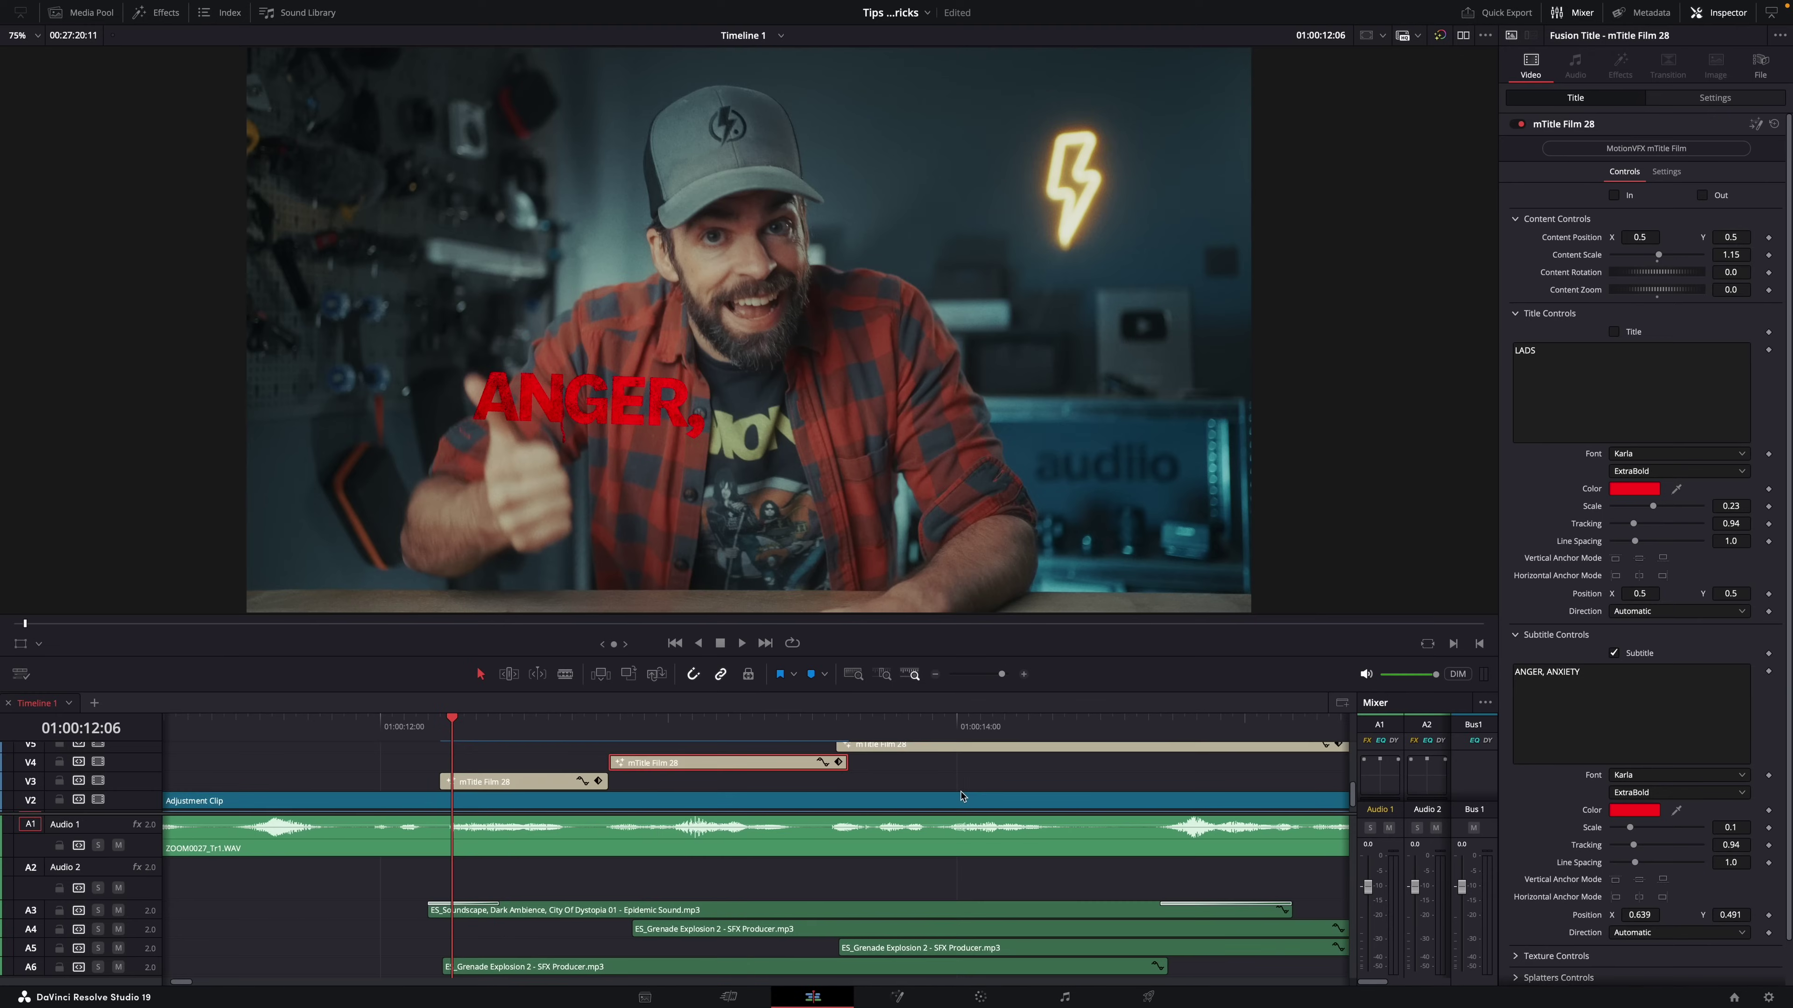
# Step: Replay the ANGER, ANXIETY & FRUSTRATION! title from 01:00:12:03 until it fully shows
pyautogui.press('space')
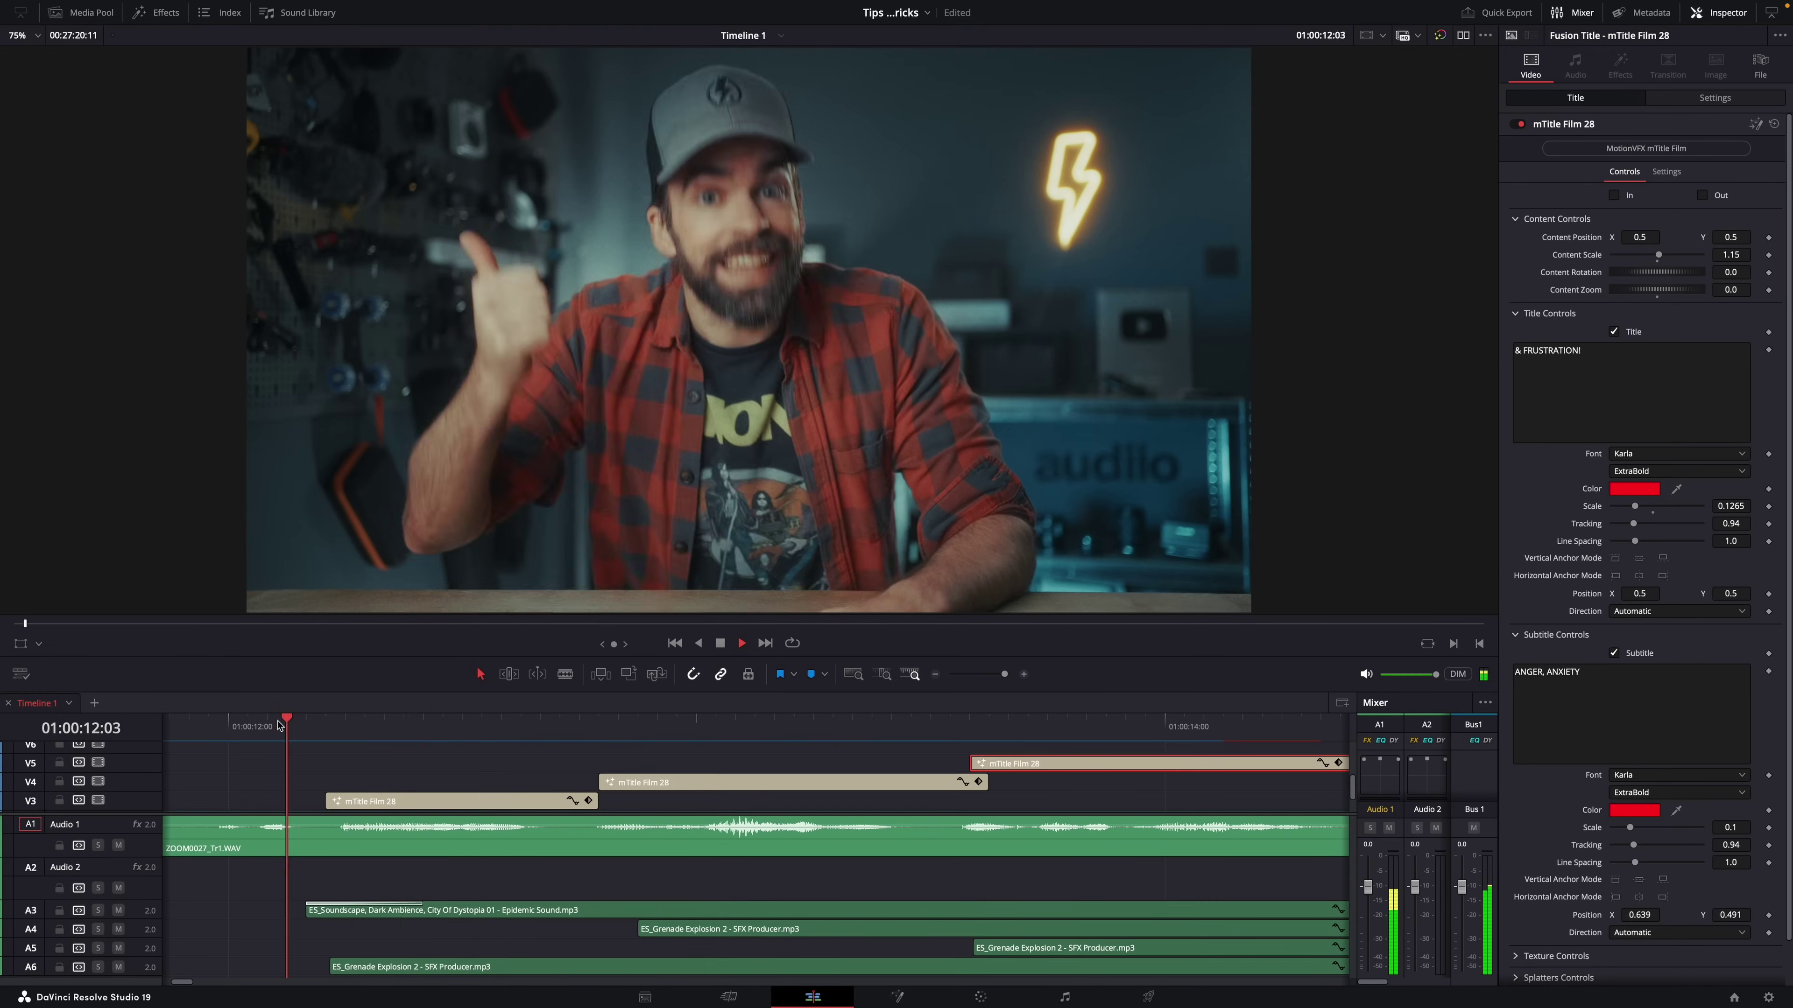
pyautogui.press('space')
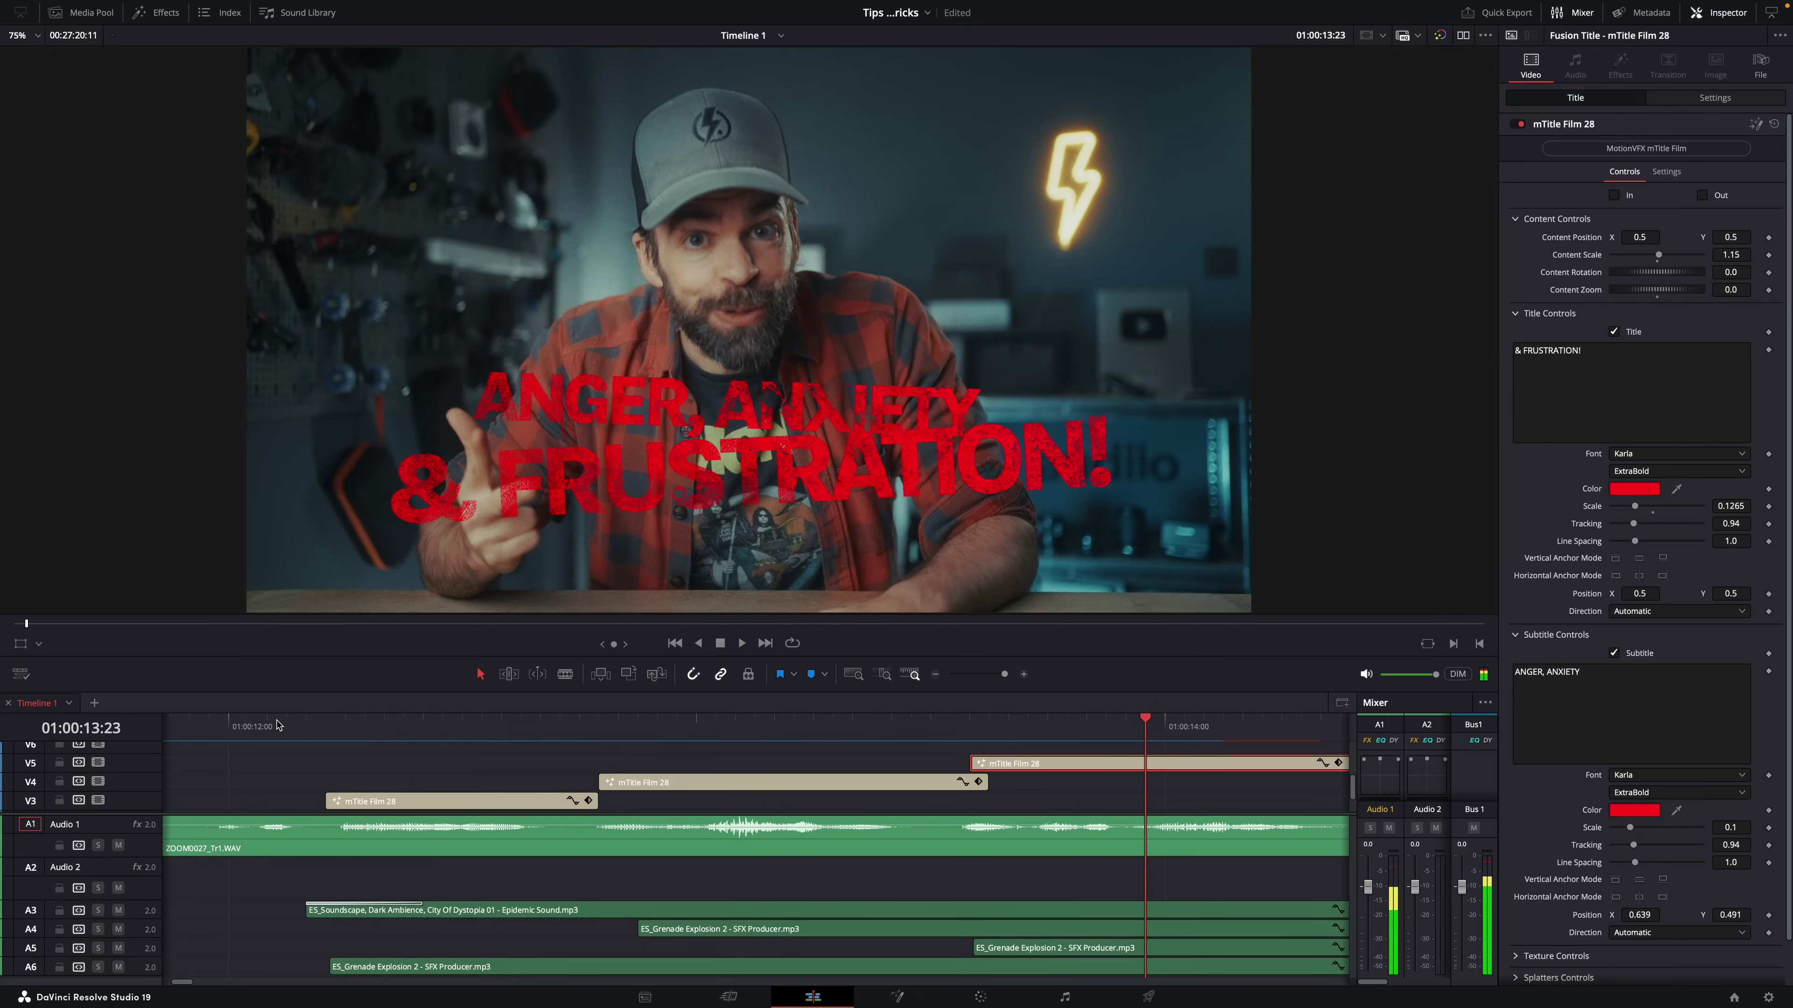
pyautogui.click(286, 722)
pyautogui.press('space')
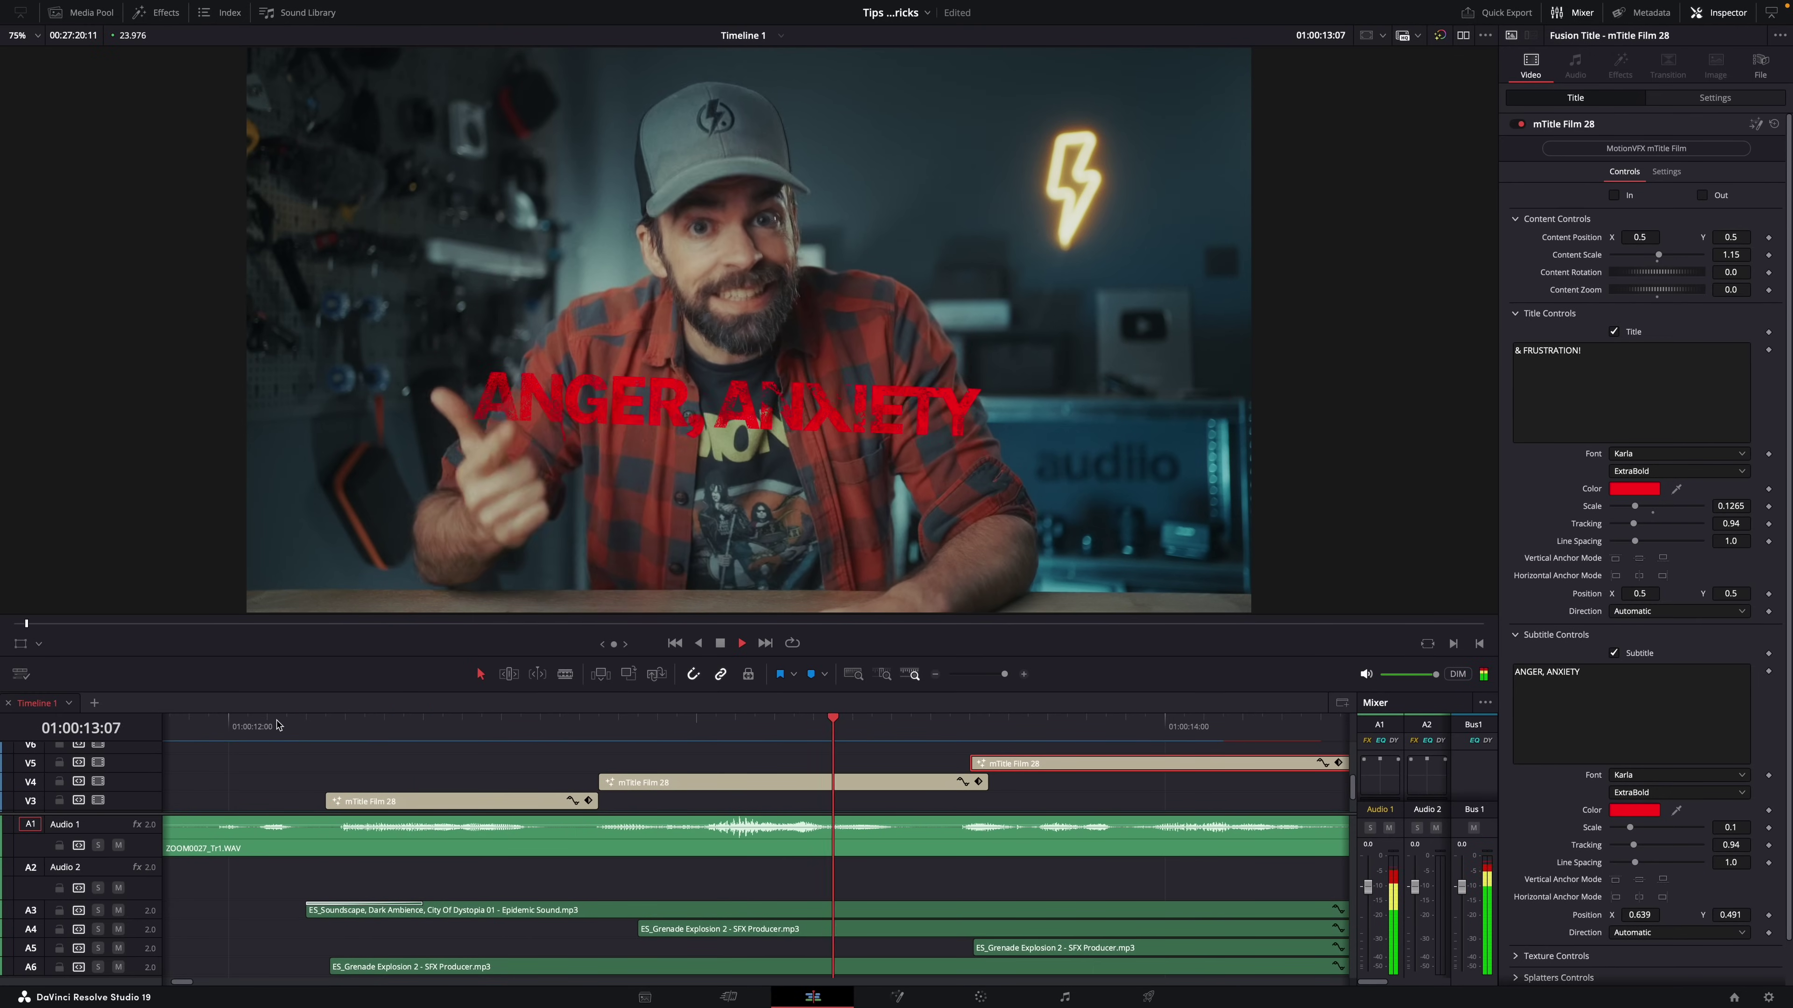
pyautogui.press('space')
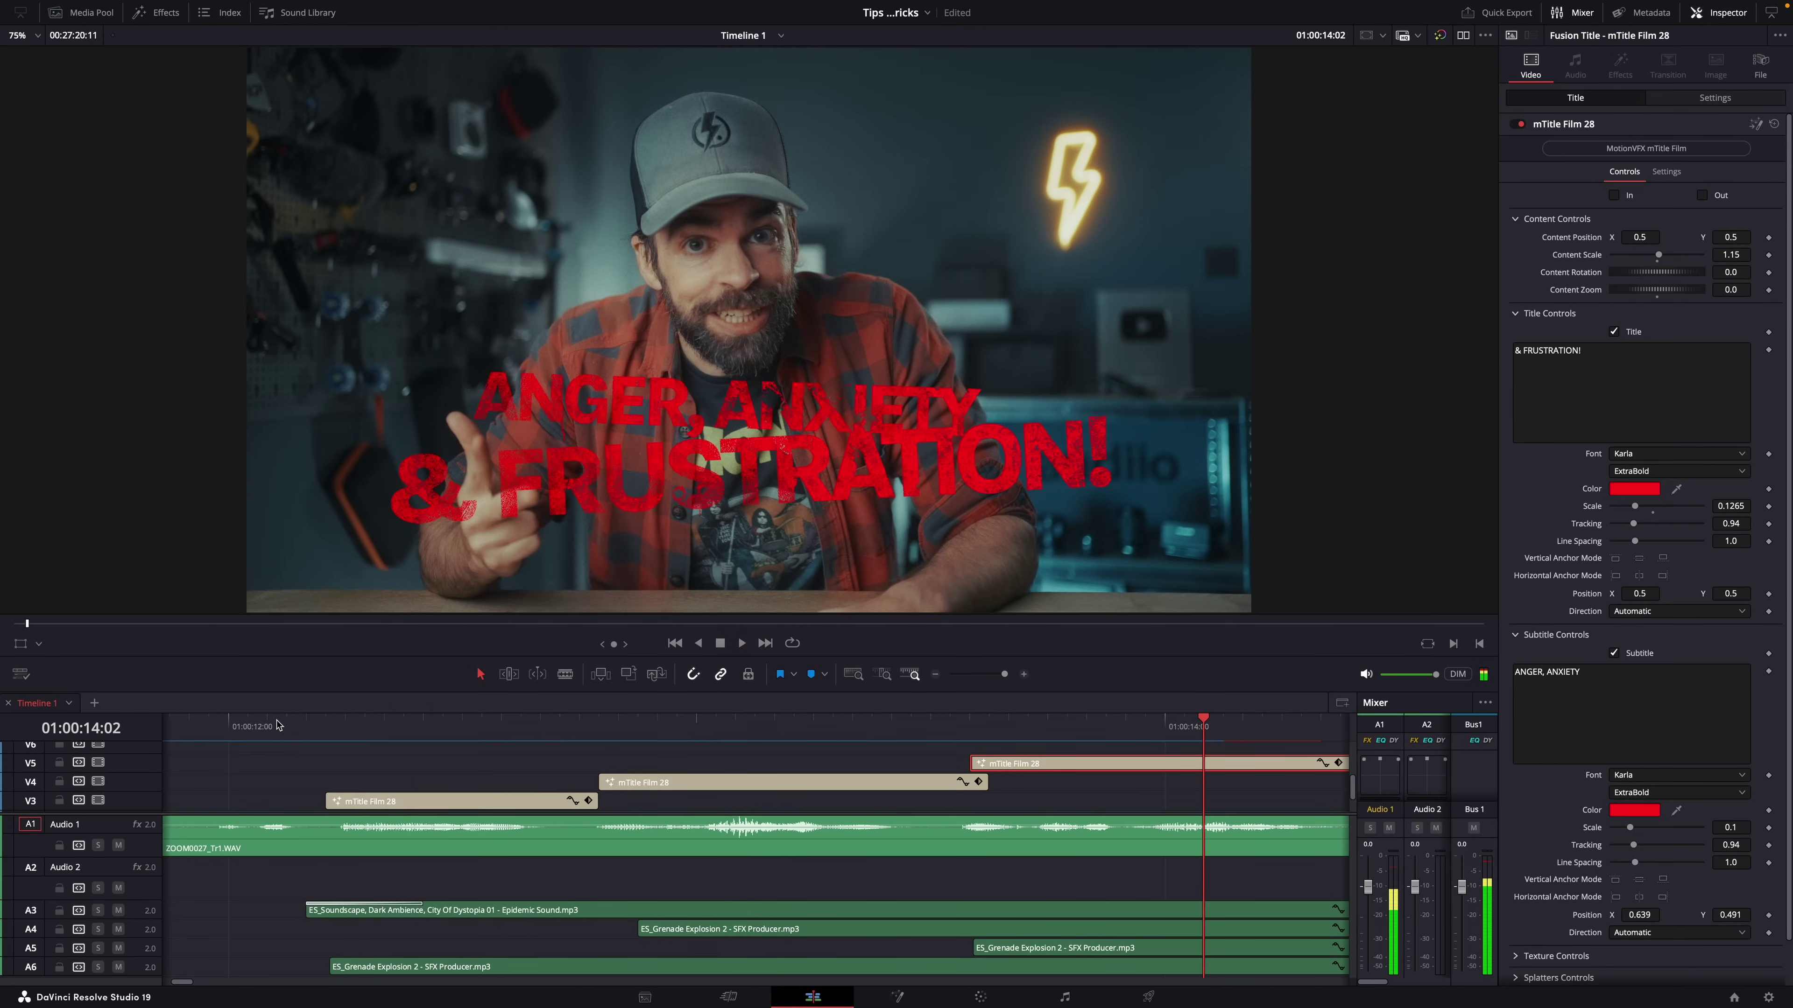
# Step: On the Color page, add a Noise Reduction node after node 01 and enable its Node Cache
pyautogui.click(982, 997)
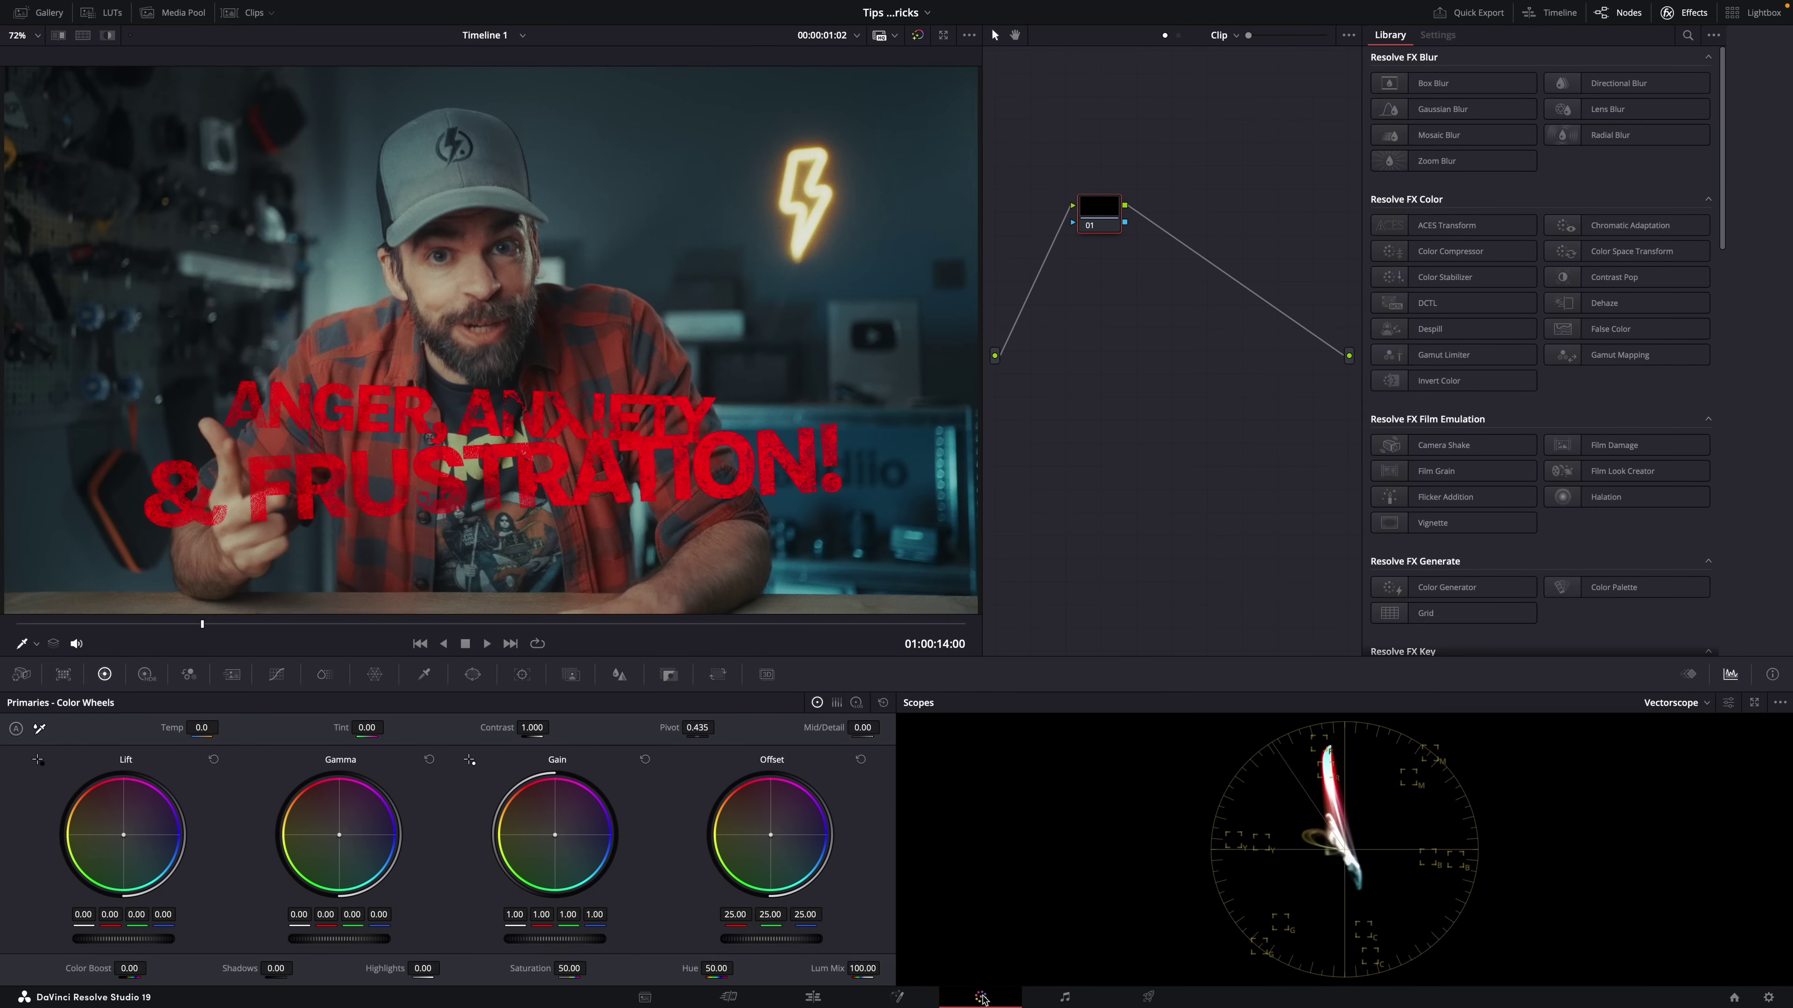
pyautogui.scroll(-8, 1539, 353)
pyautogui.moveTo(1620, 541); pyautogui.dragTo(1167, 369)
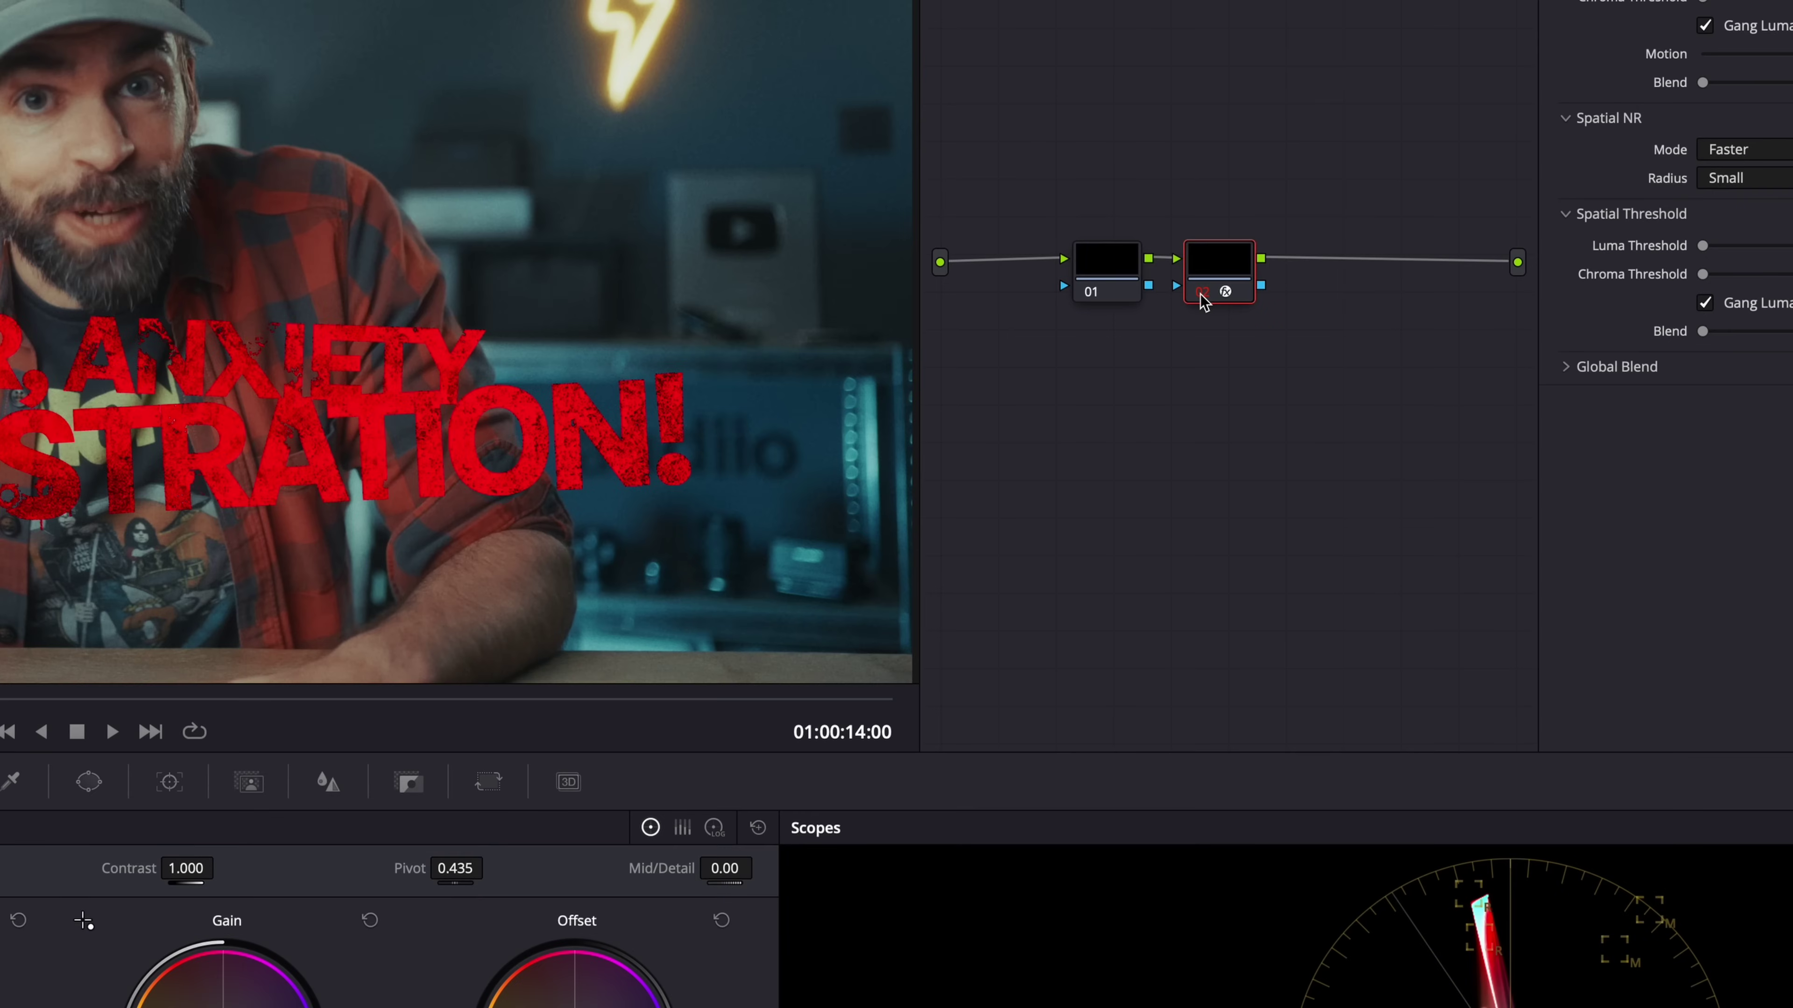
pyautogui.rightClick(1156, 375)
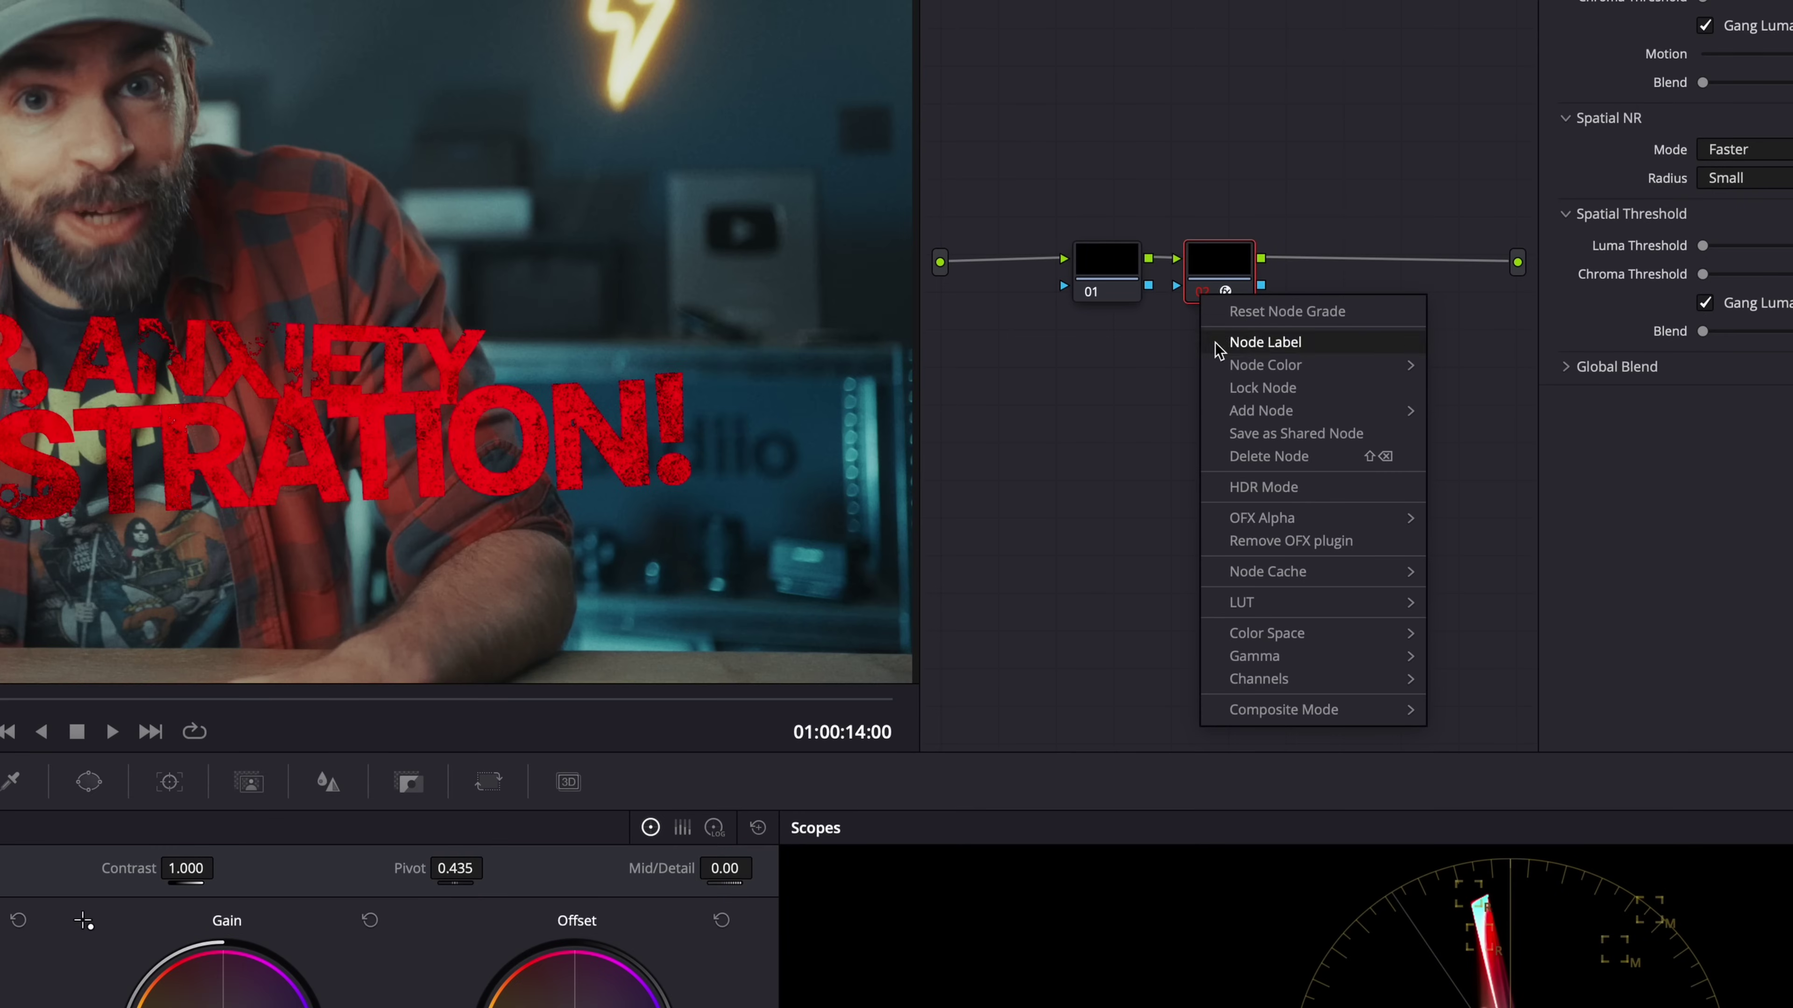
pyautogui.moveTo(1339, 581)
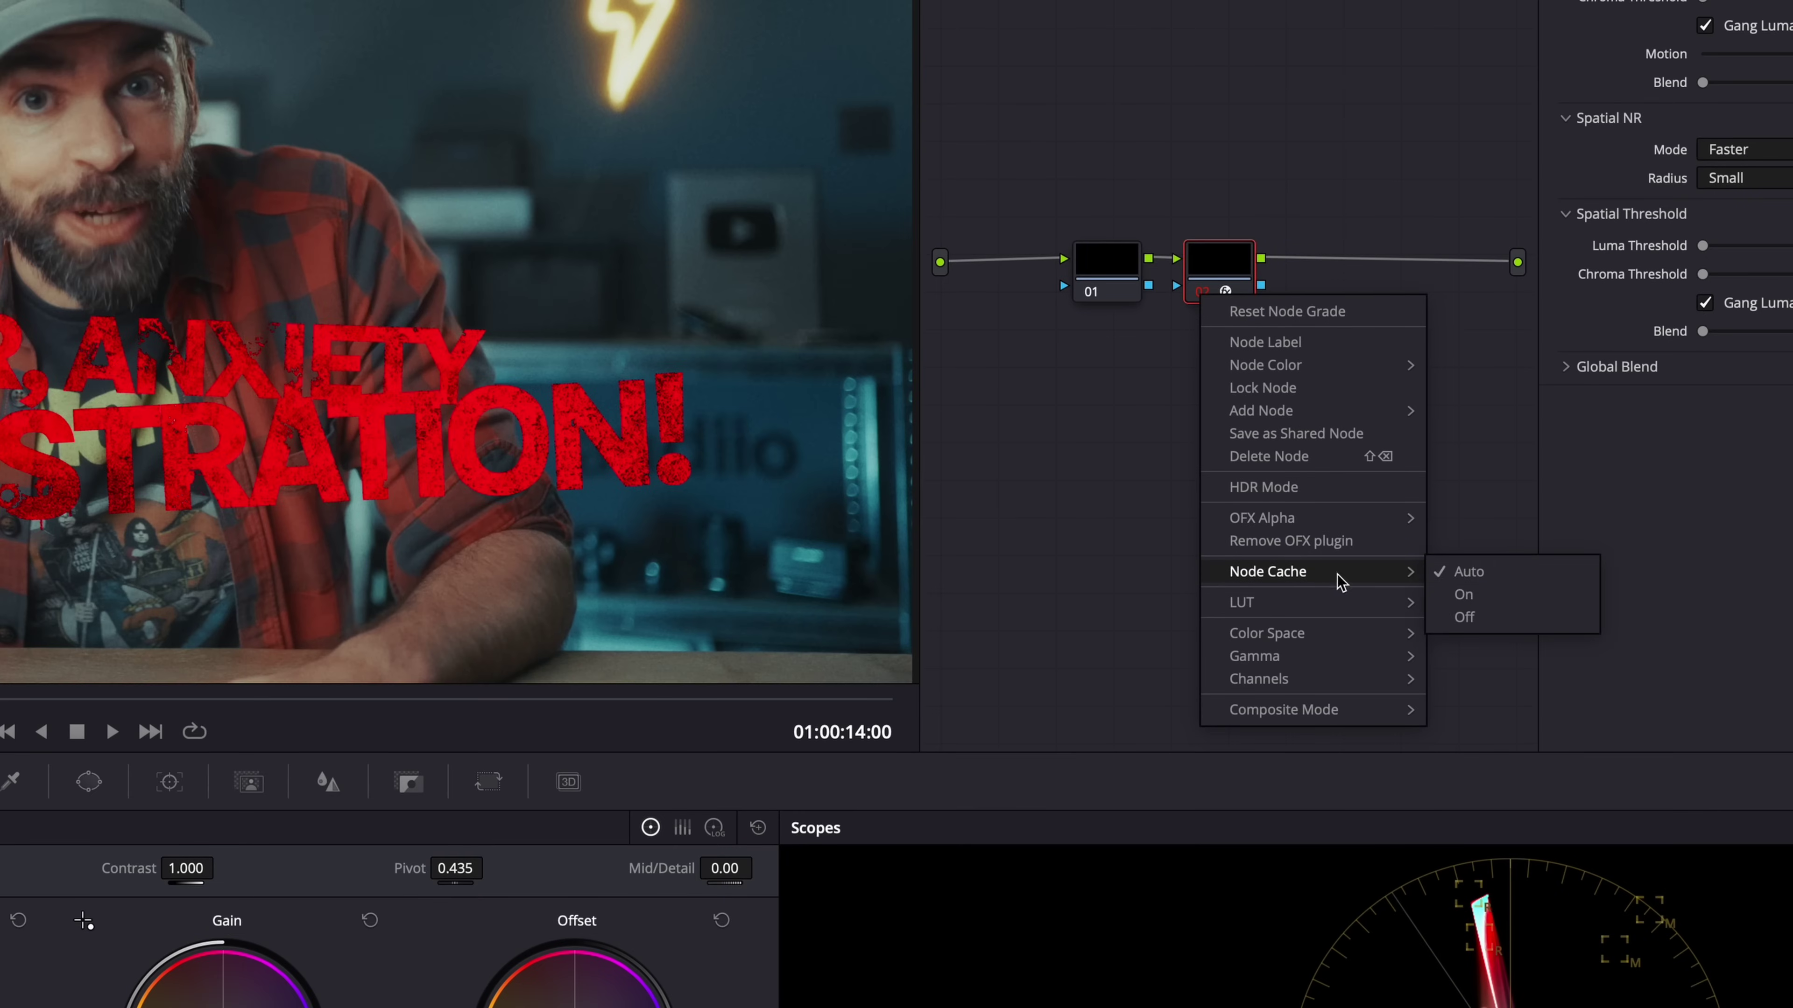
pyautogui.click(1463, 617)
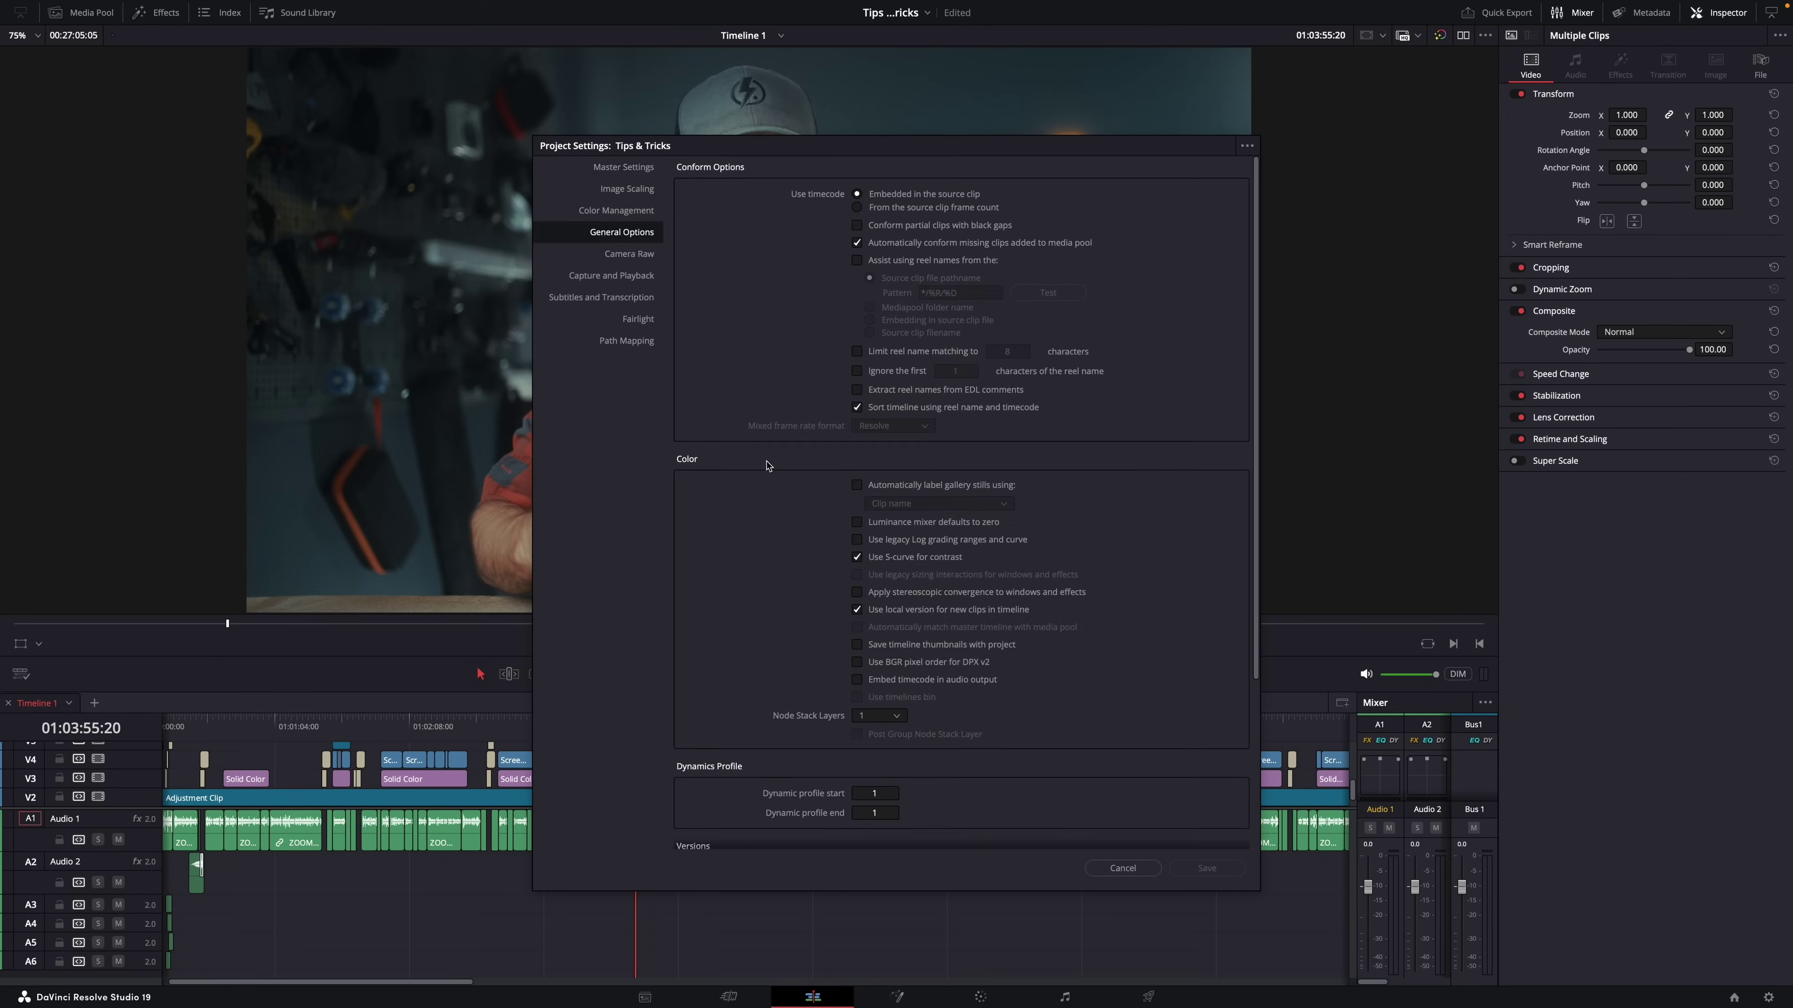
# Step: In Master Settings, check the render cache format and browse the CacheClip cache files location
pyautogui.click(624, 167)
pyautogui.scroll(-5, 795, 661)
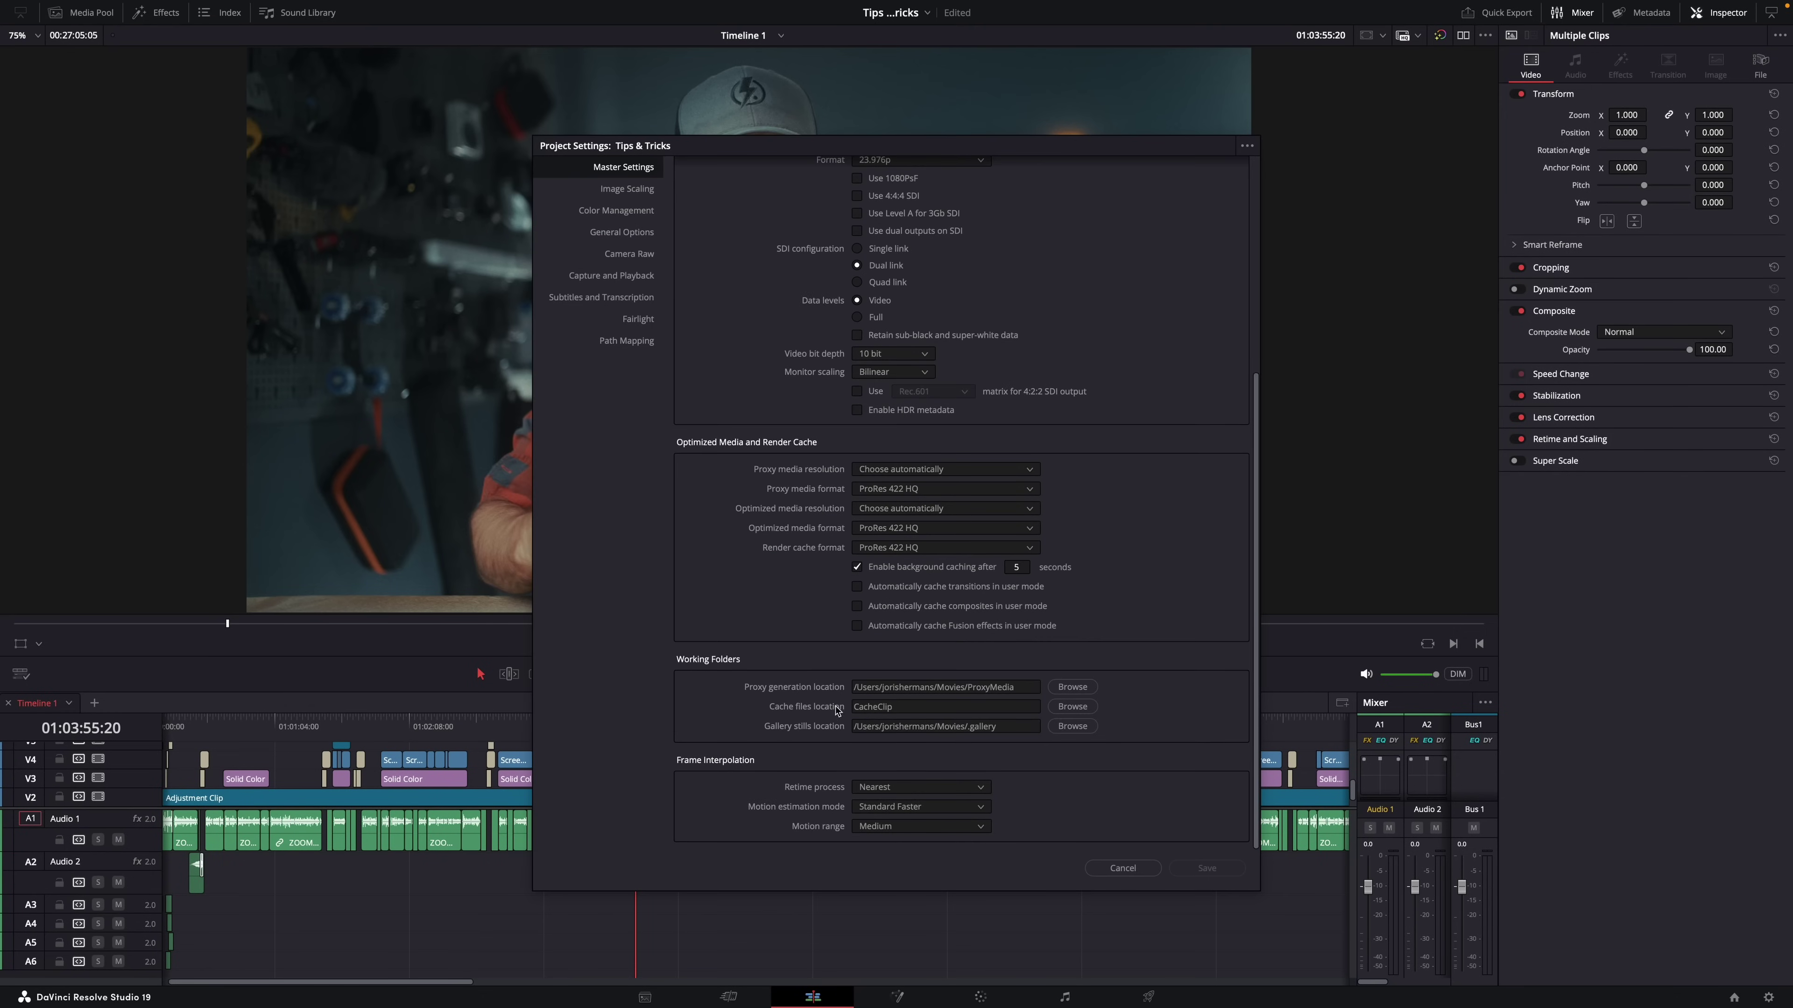
pyautogui.click(1071, 706)
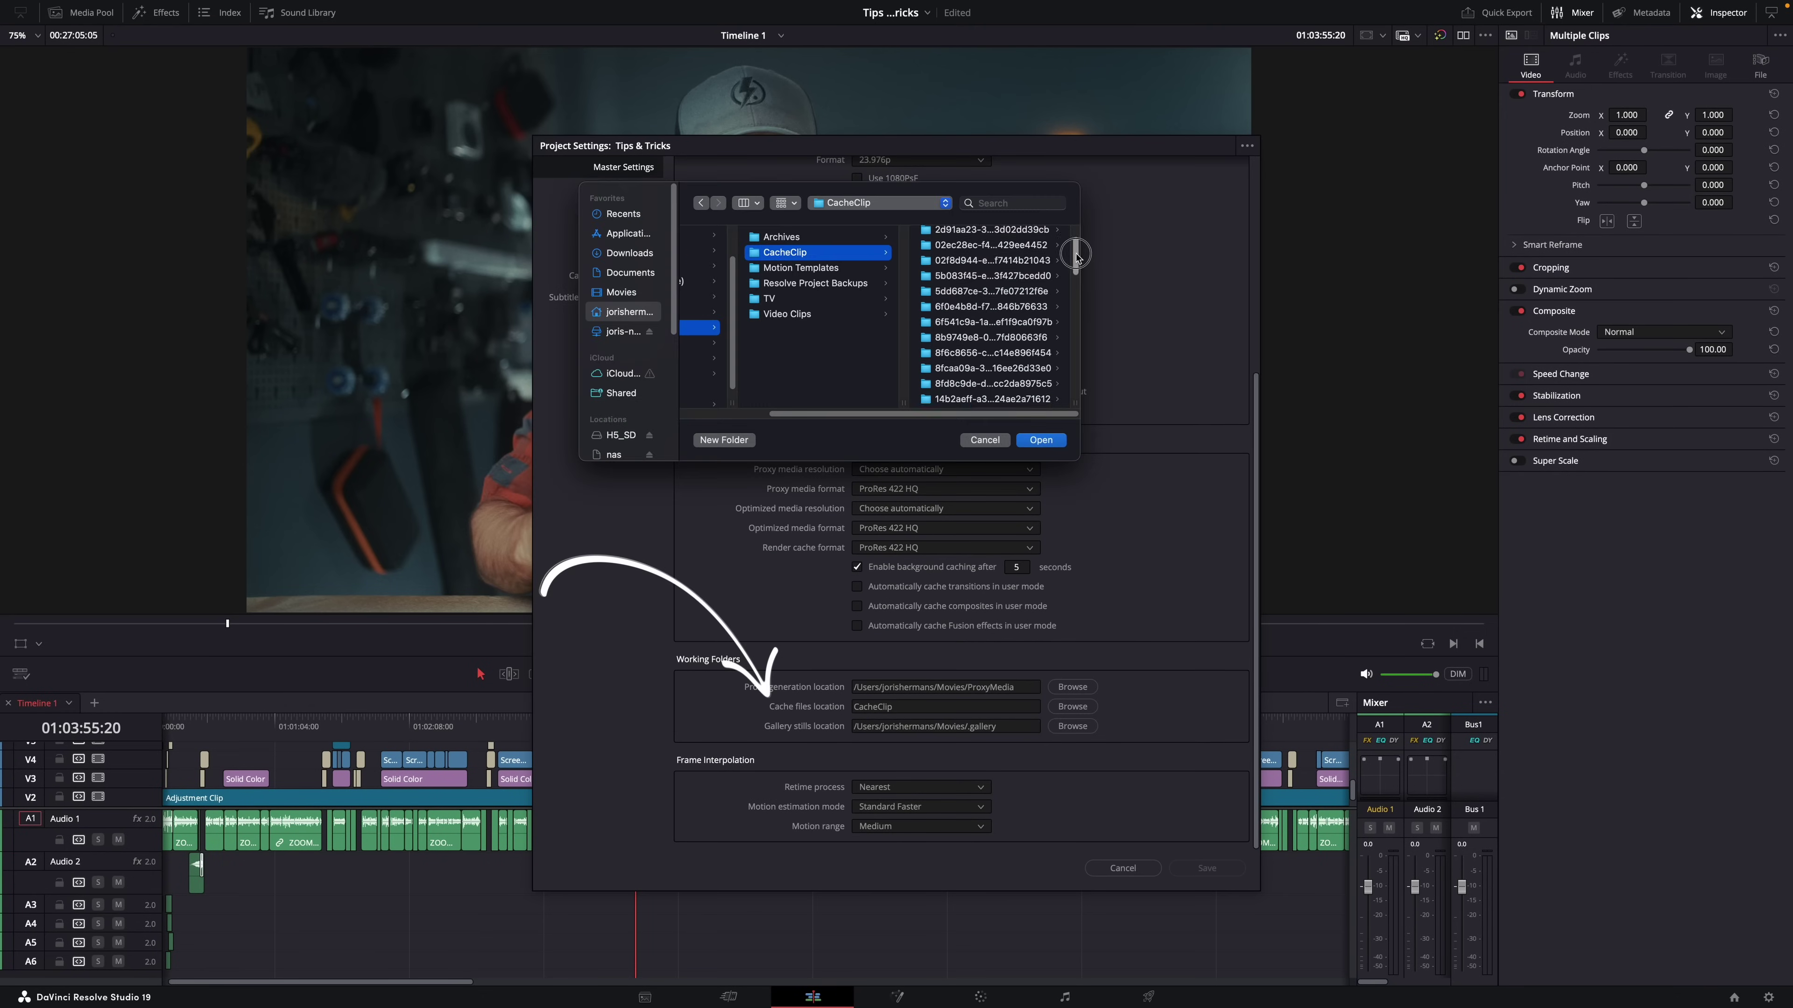
pyautogui.moveTo(1076, 277); pyautogui.dragTo(1076, 288)
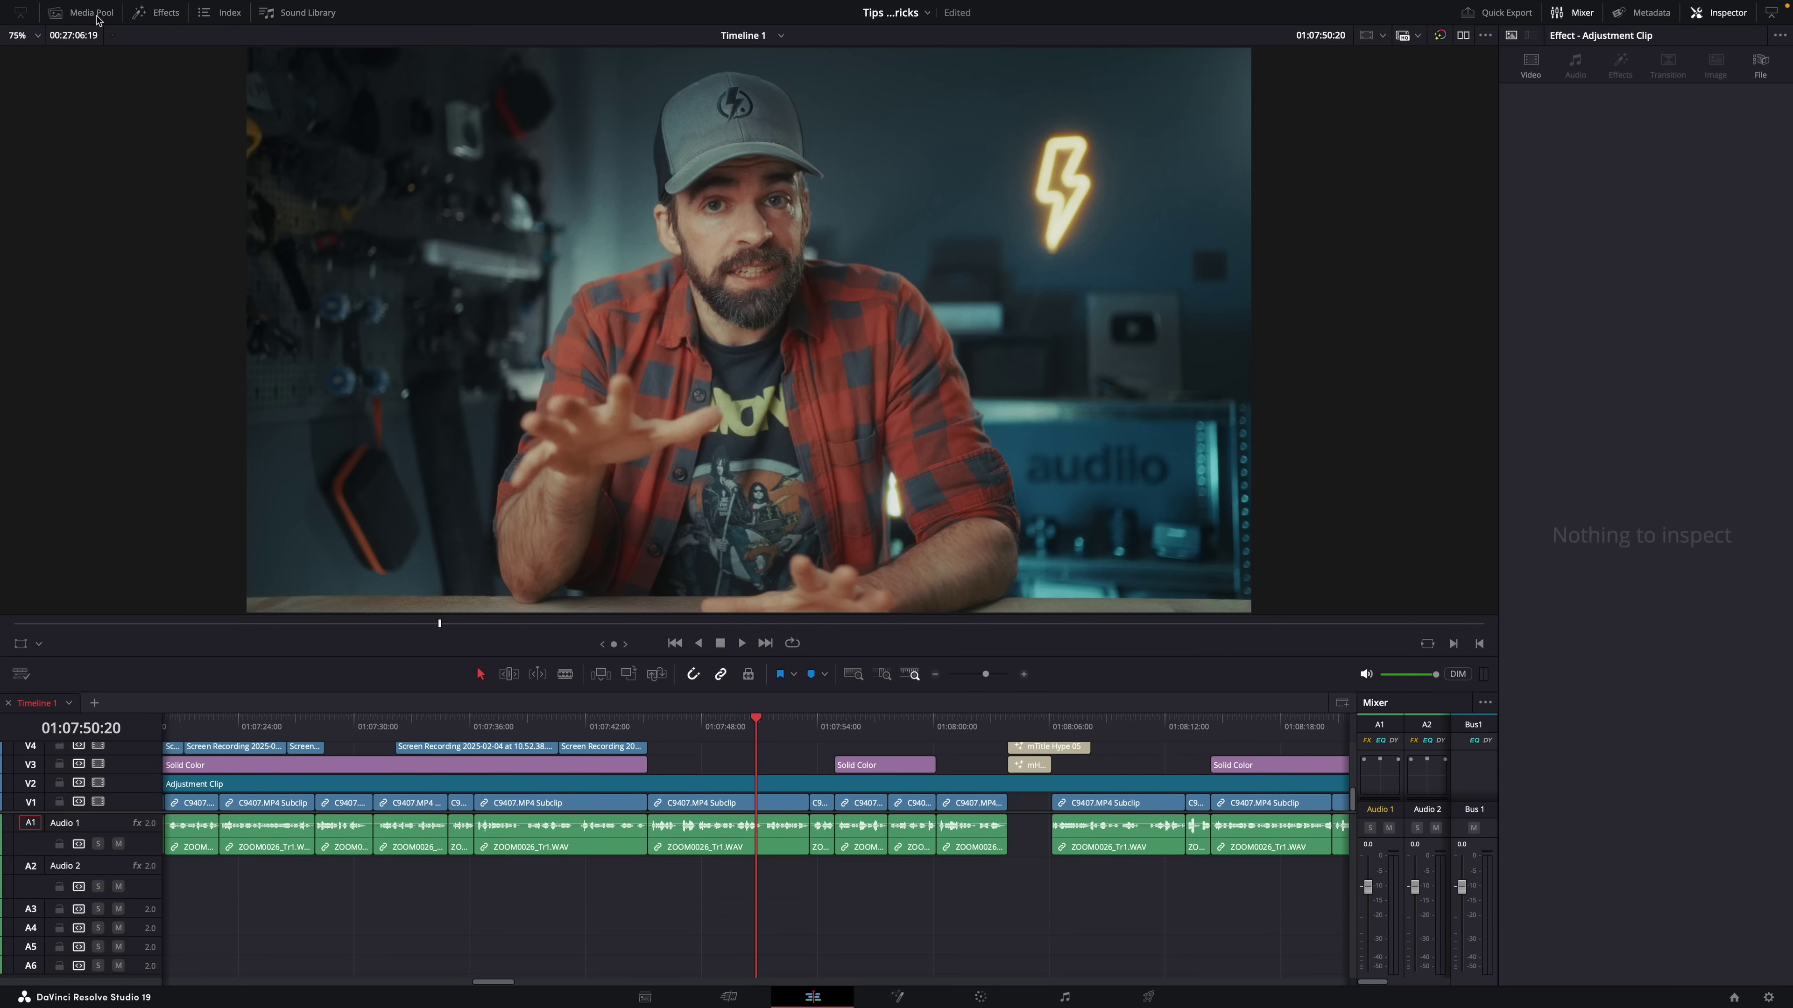
# Step: Open the Media Pool, select a video clip, and reveal an audio clip's file in Finder
pyautogui.click(84, 13)
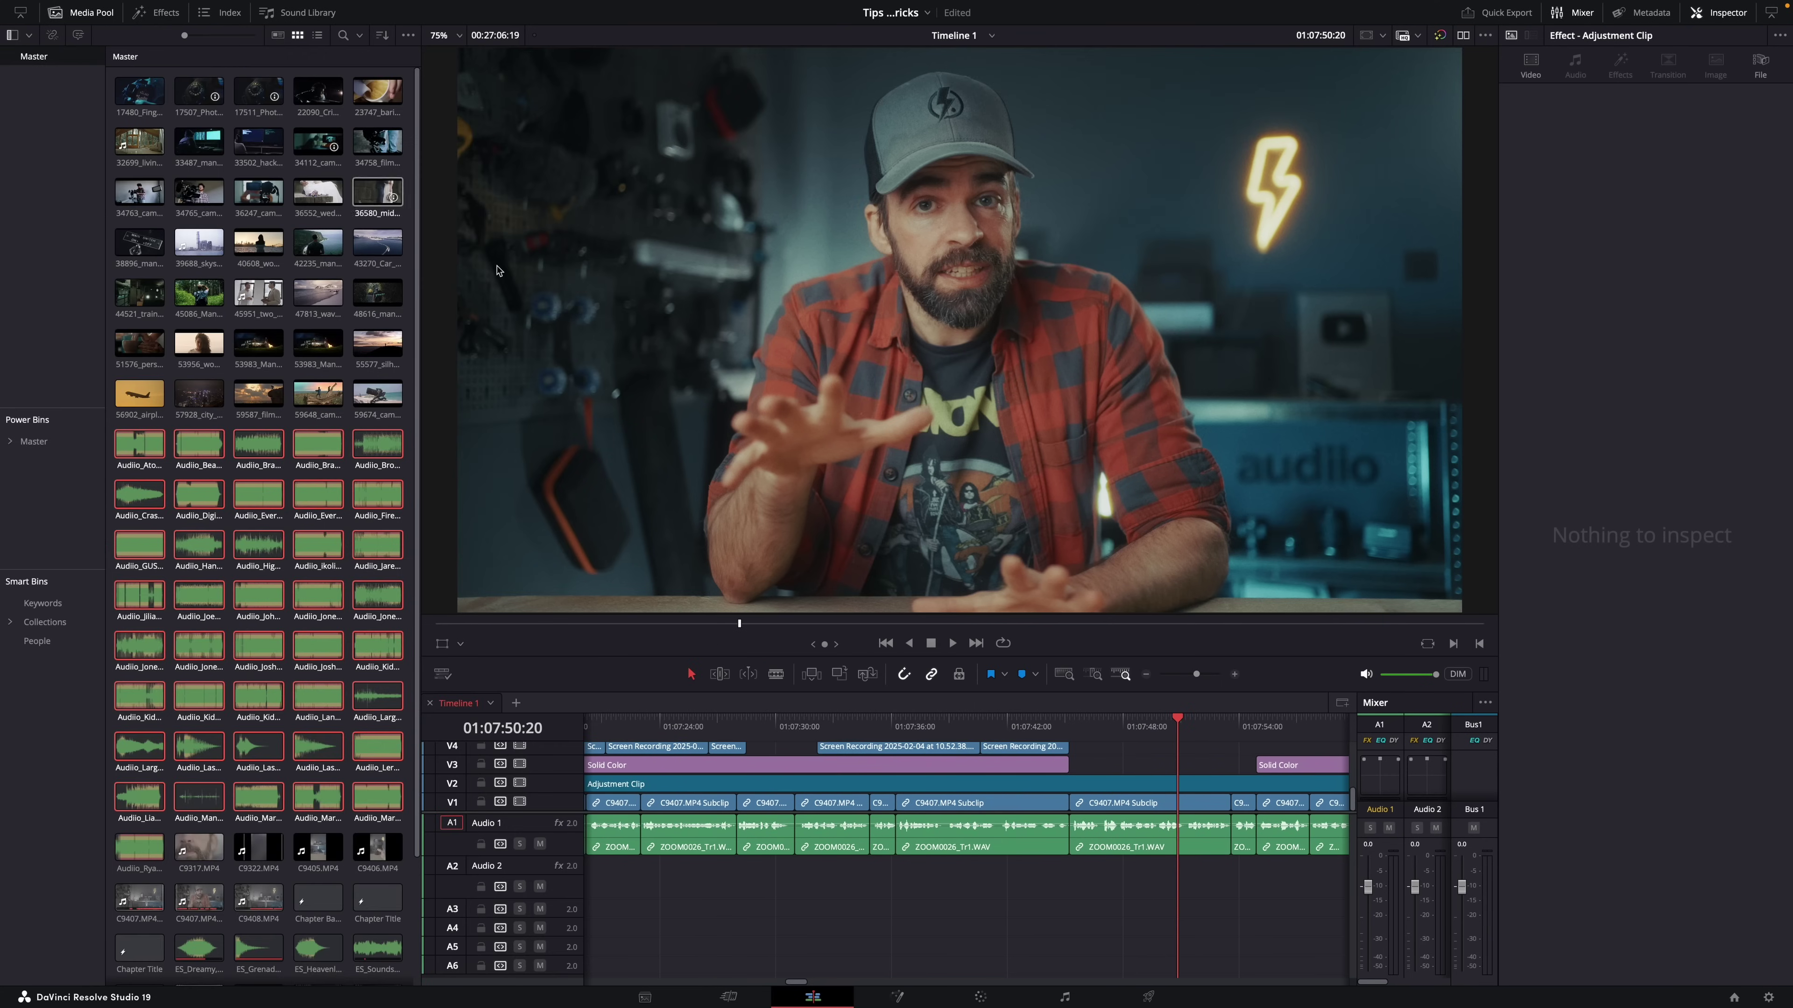
pyautogui.click(258, 190)
pyautogui.moveTo(415, 178); pyautogui.dragTo(415, 300)
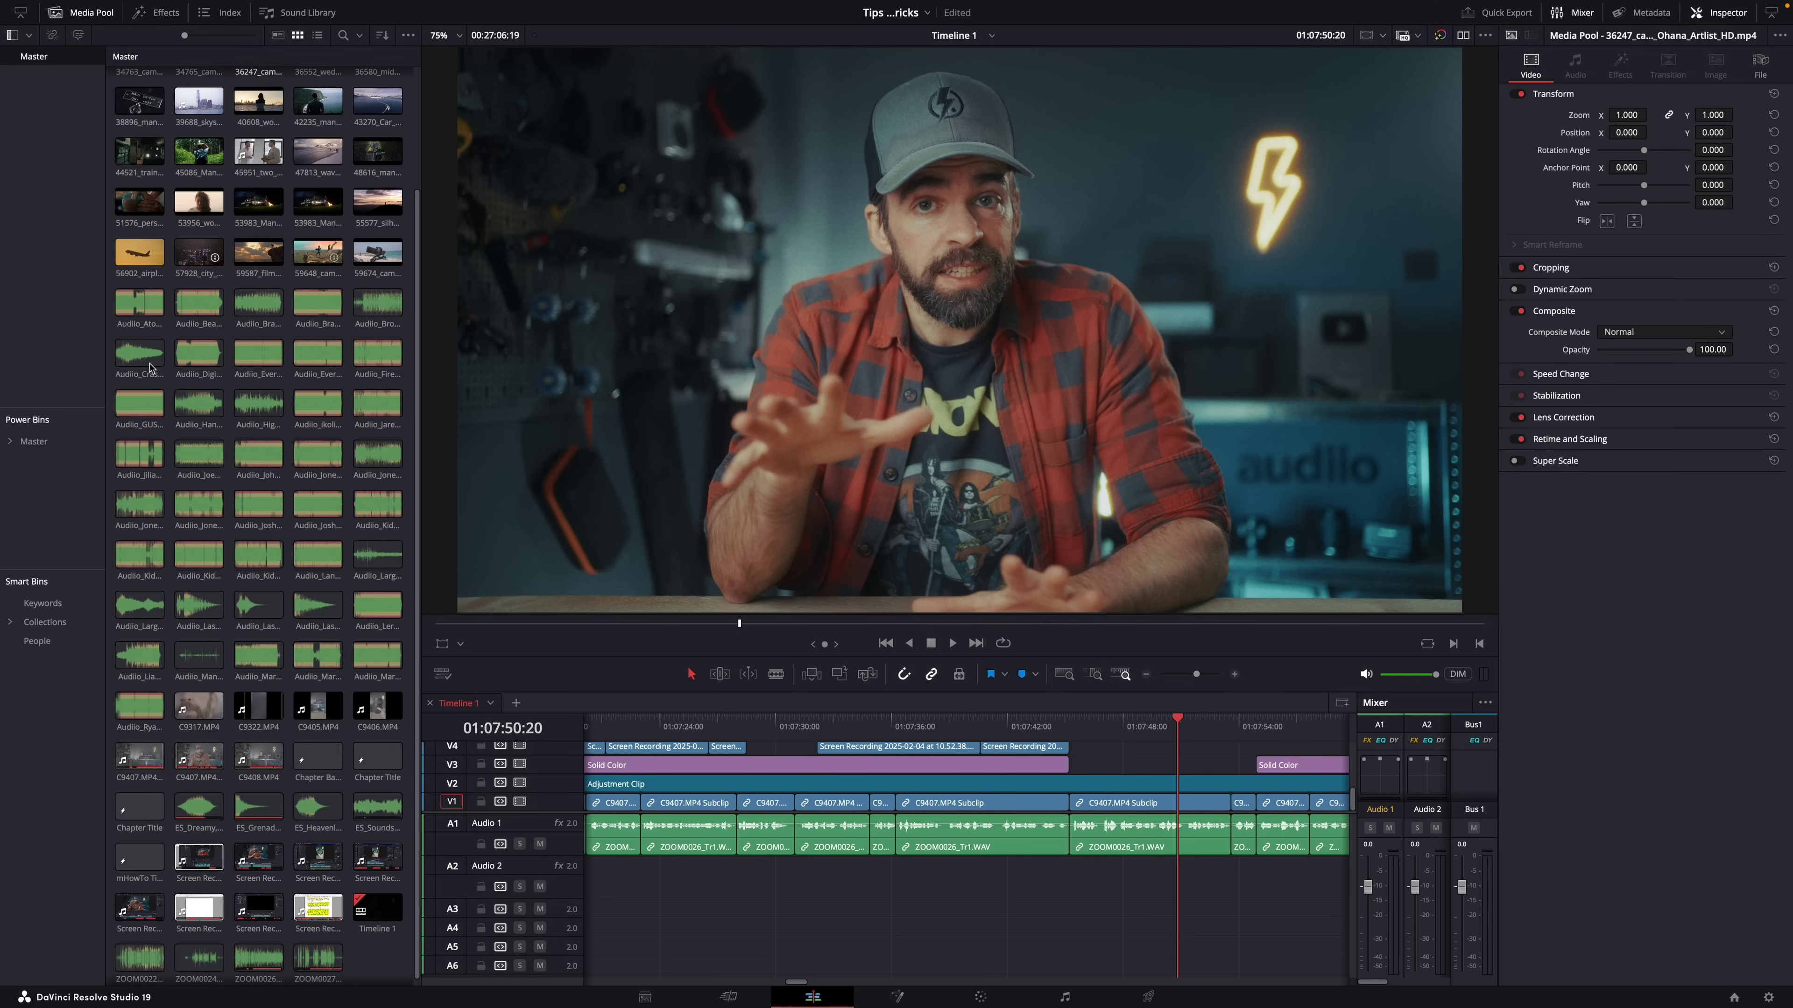
pyautogui.rightClick(256, 308)
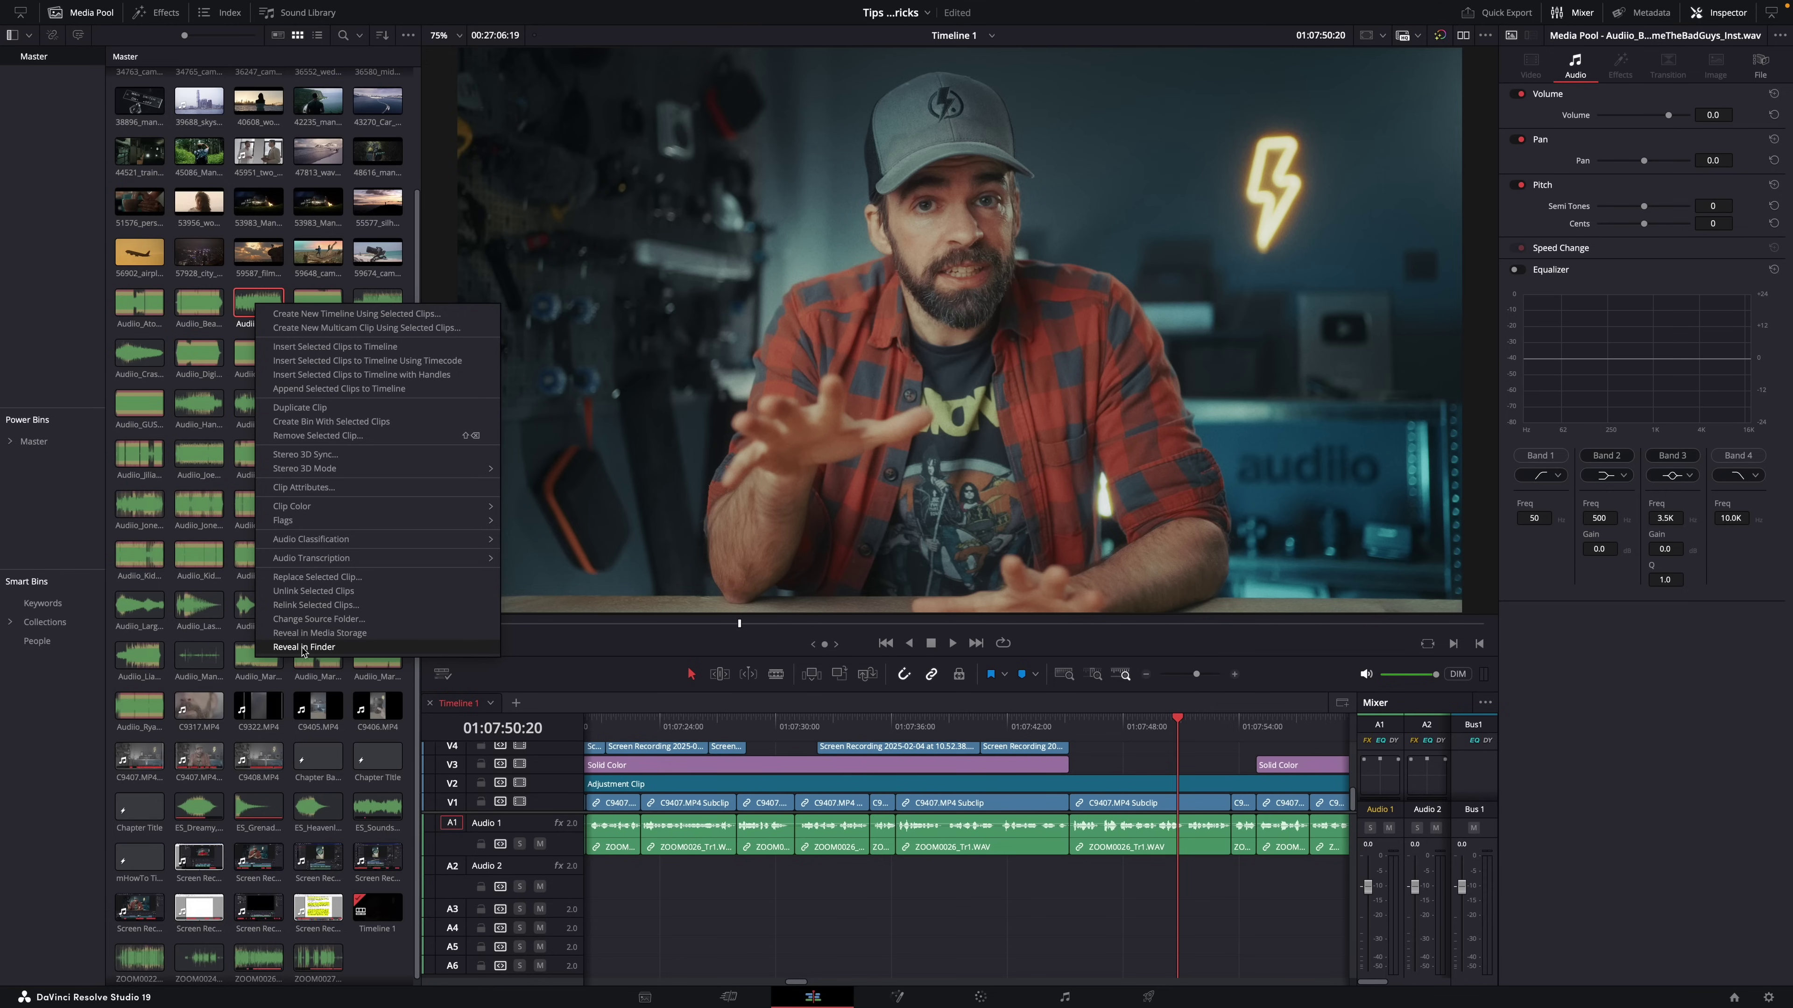
pyautogui.click(297, 647)
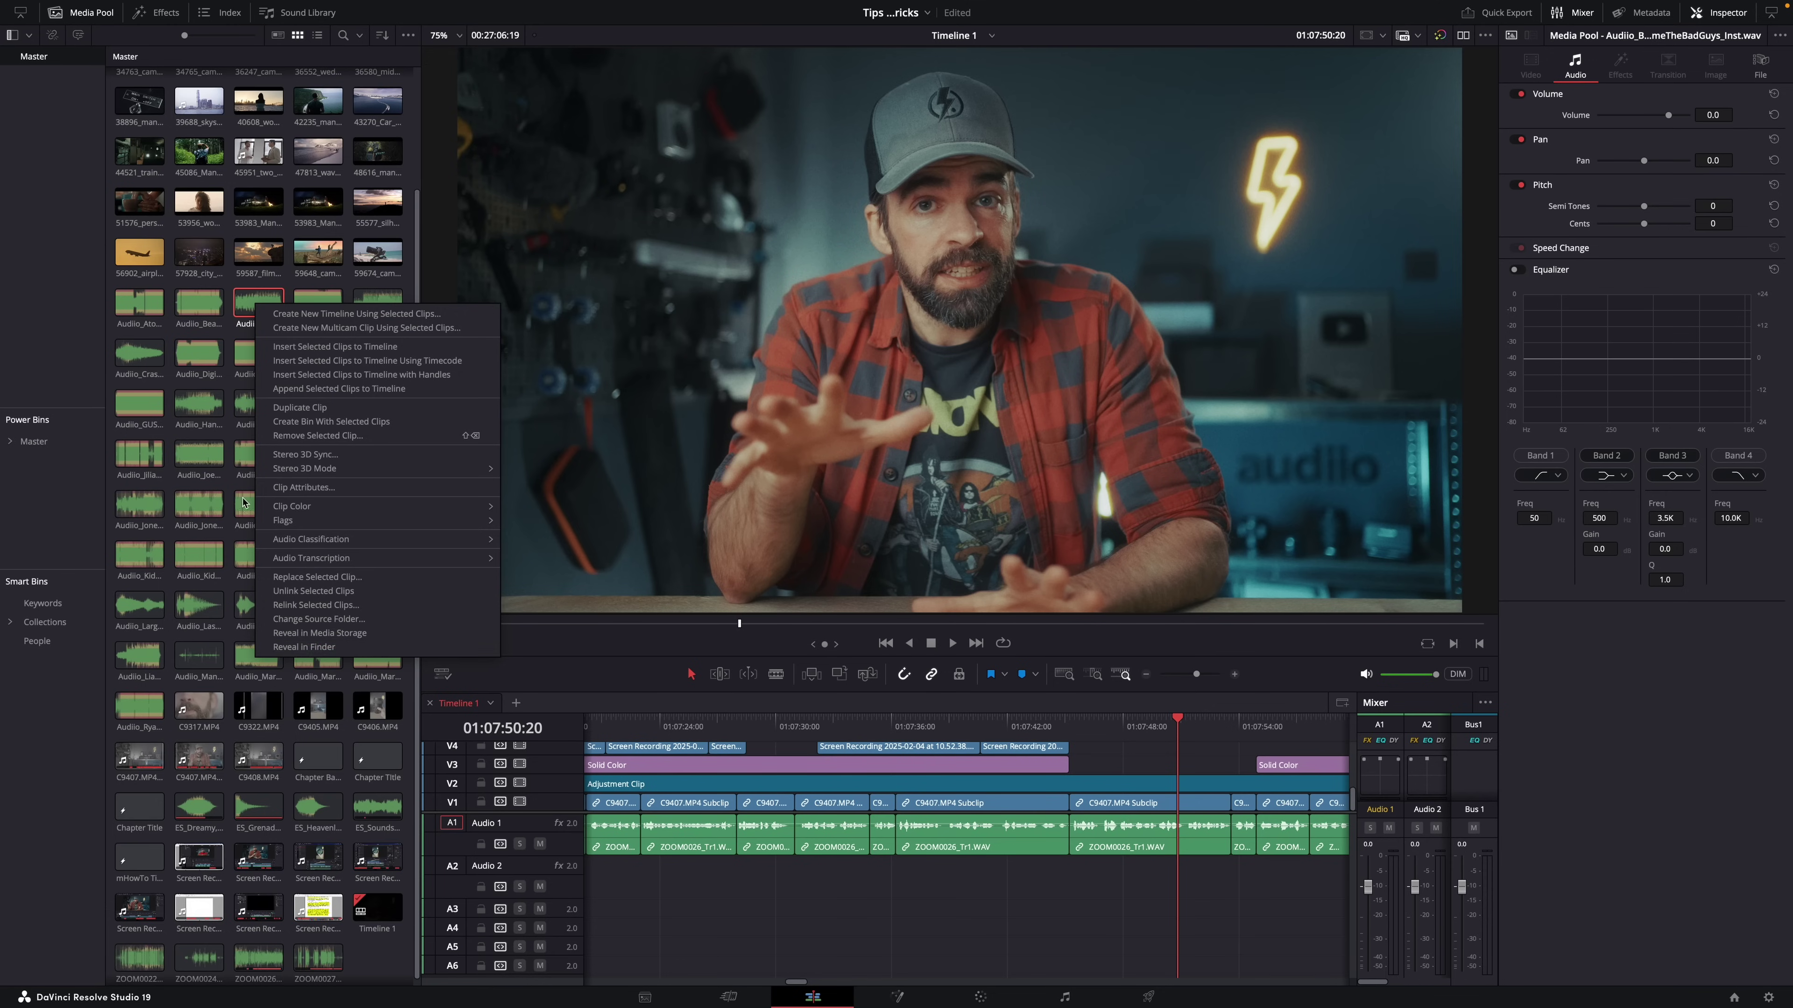
# Step: Export a Tips & Tricks project archive to the Media folder with media files and render cache
pyautogui.click(1732, 996)
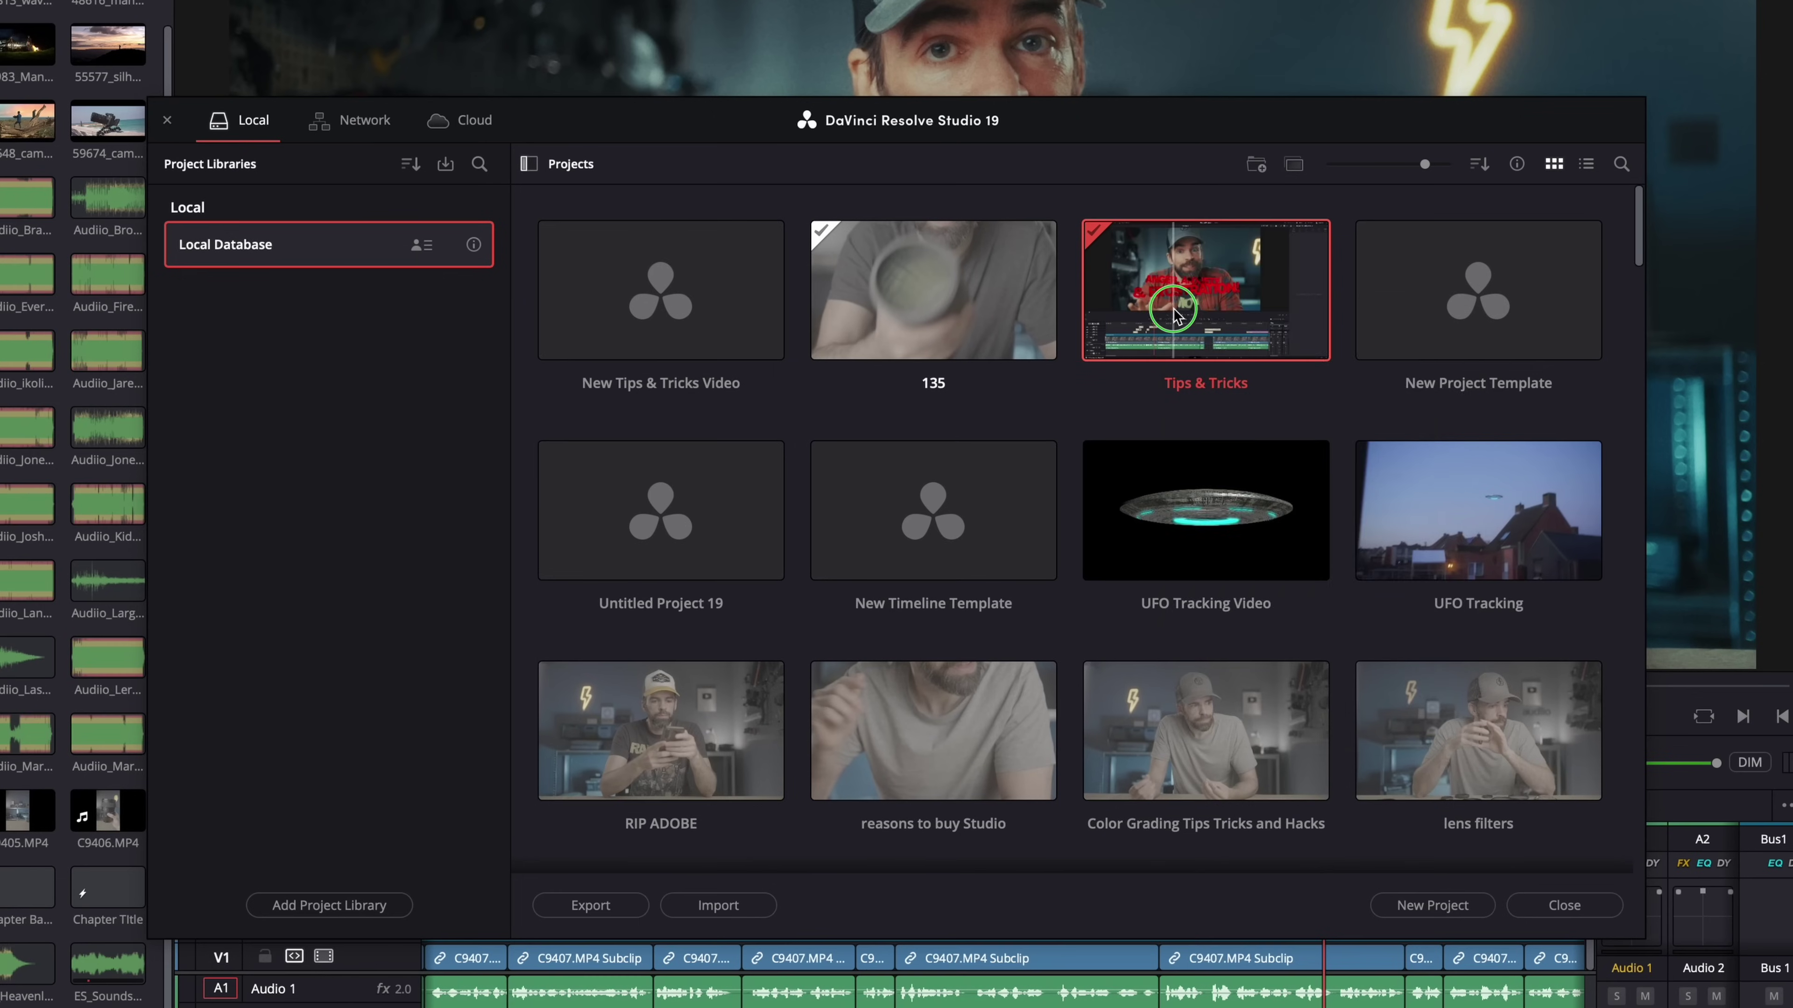
pyautogui.rightClick(1150, 386)
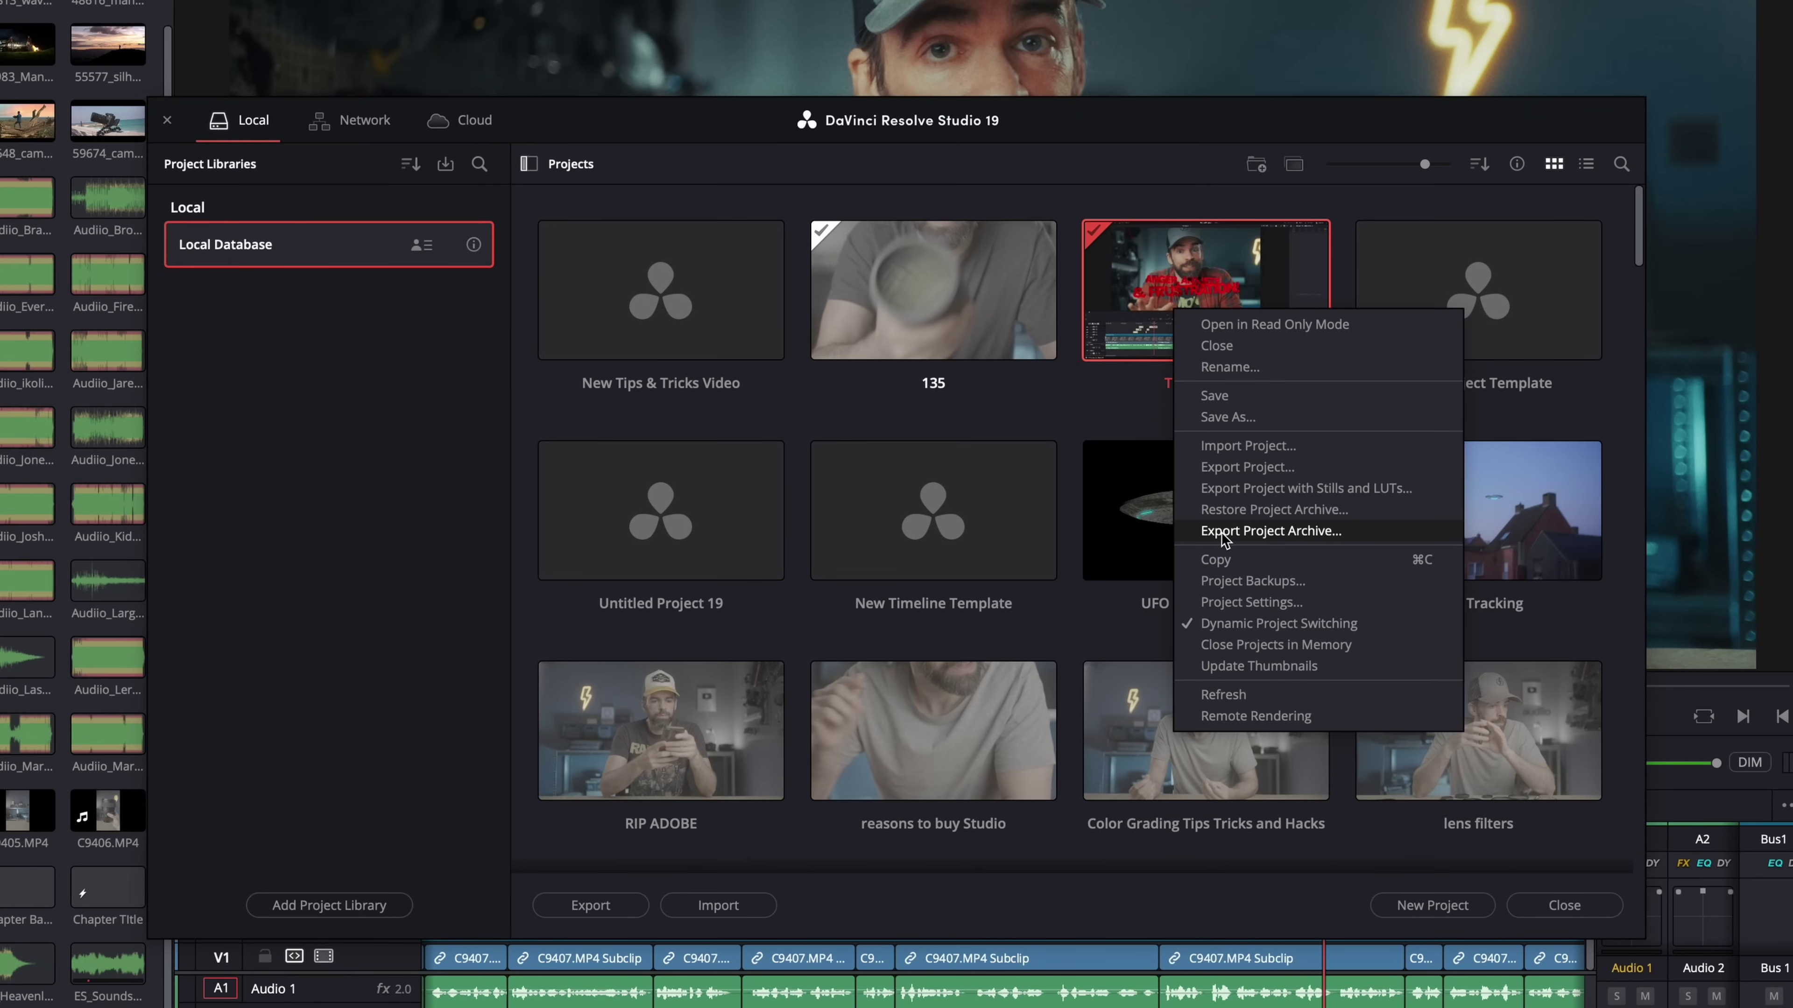
pyautogui.click(1256, 531)
pyautogui.click(682, 253)
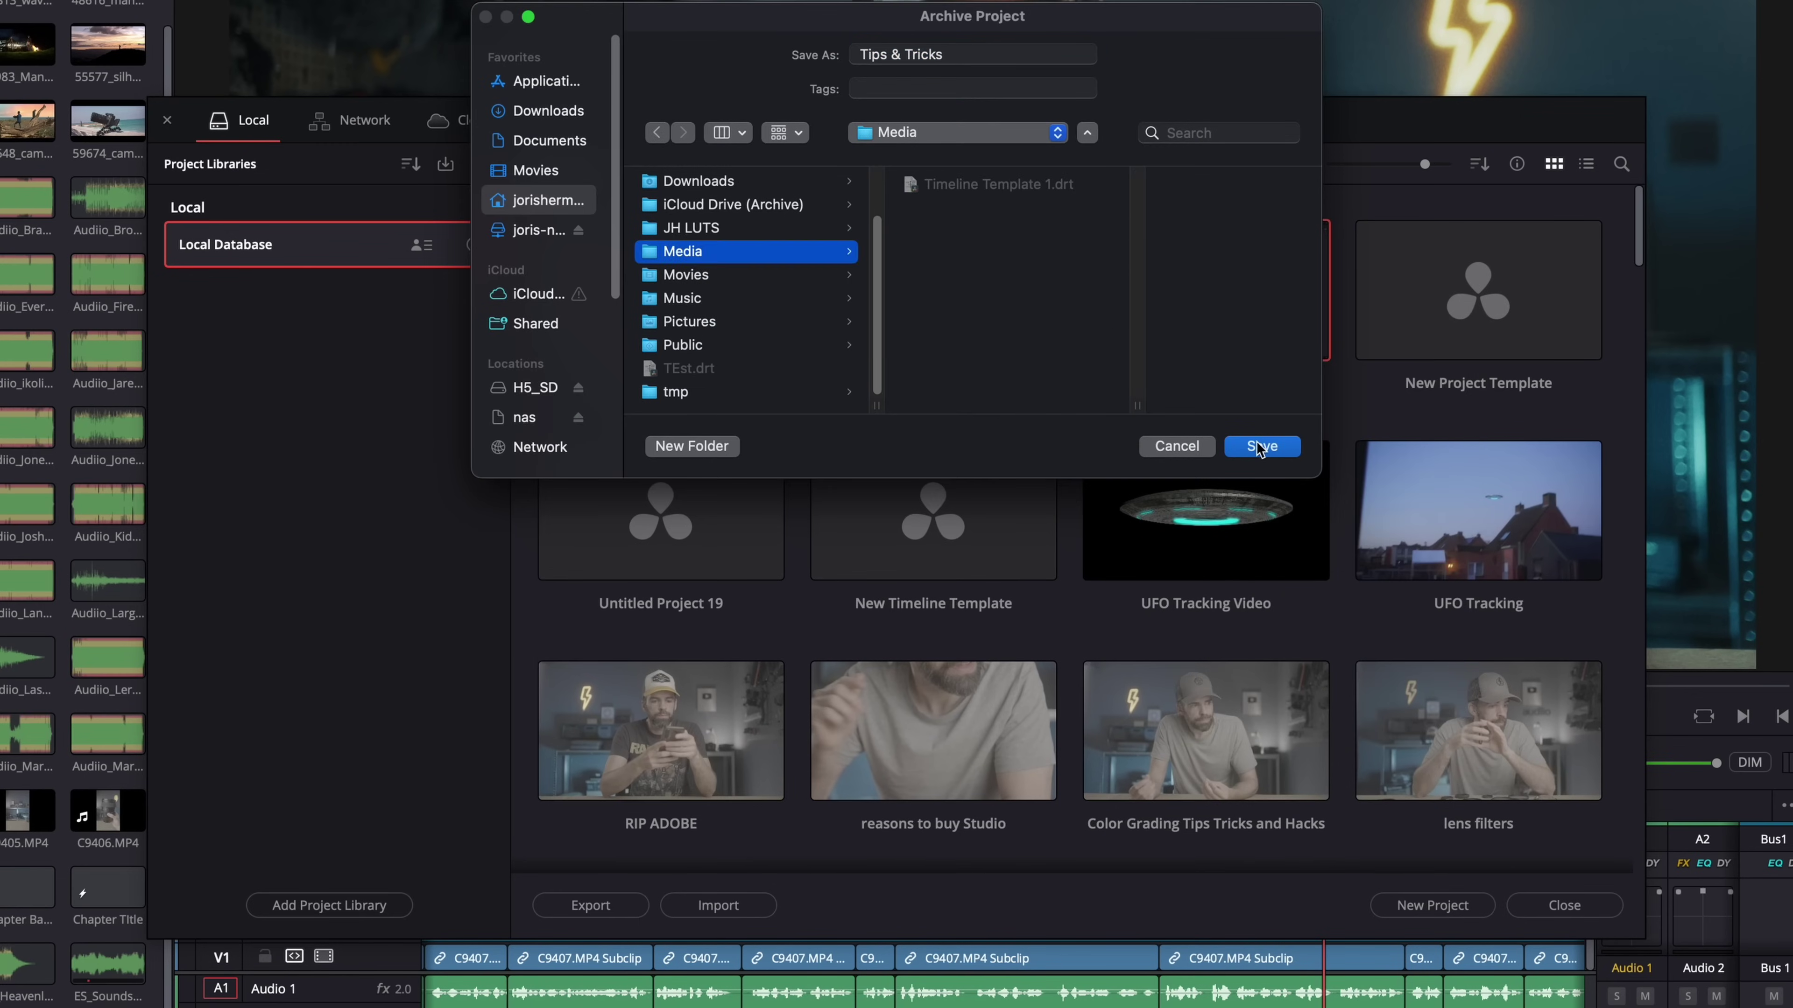
pyautogui.click(1262, 446)
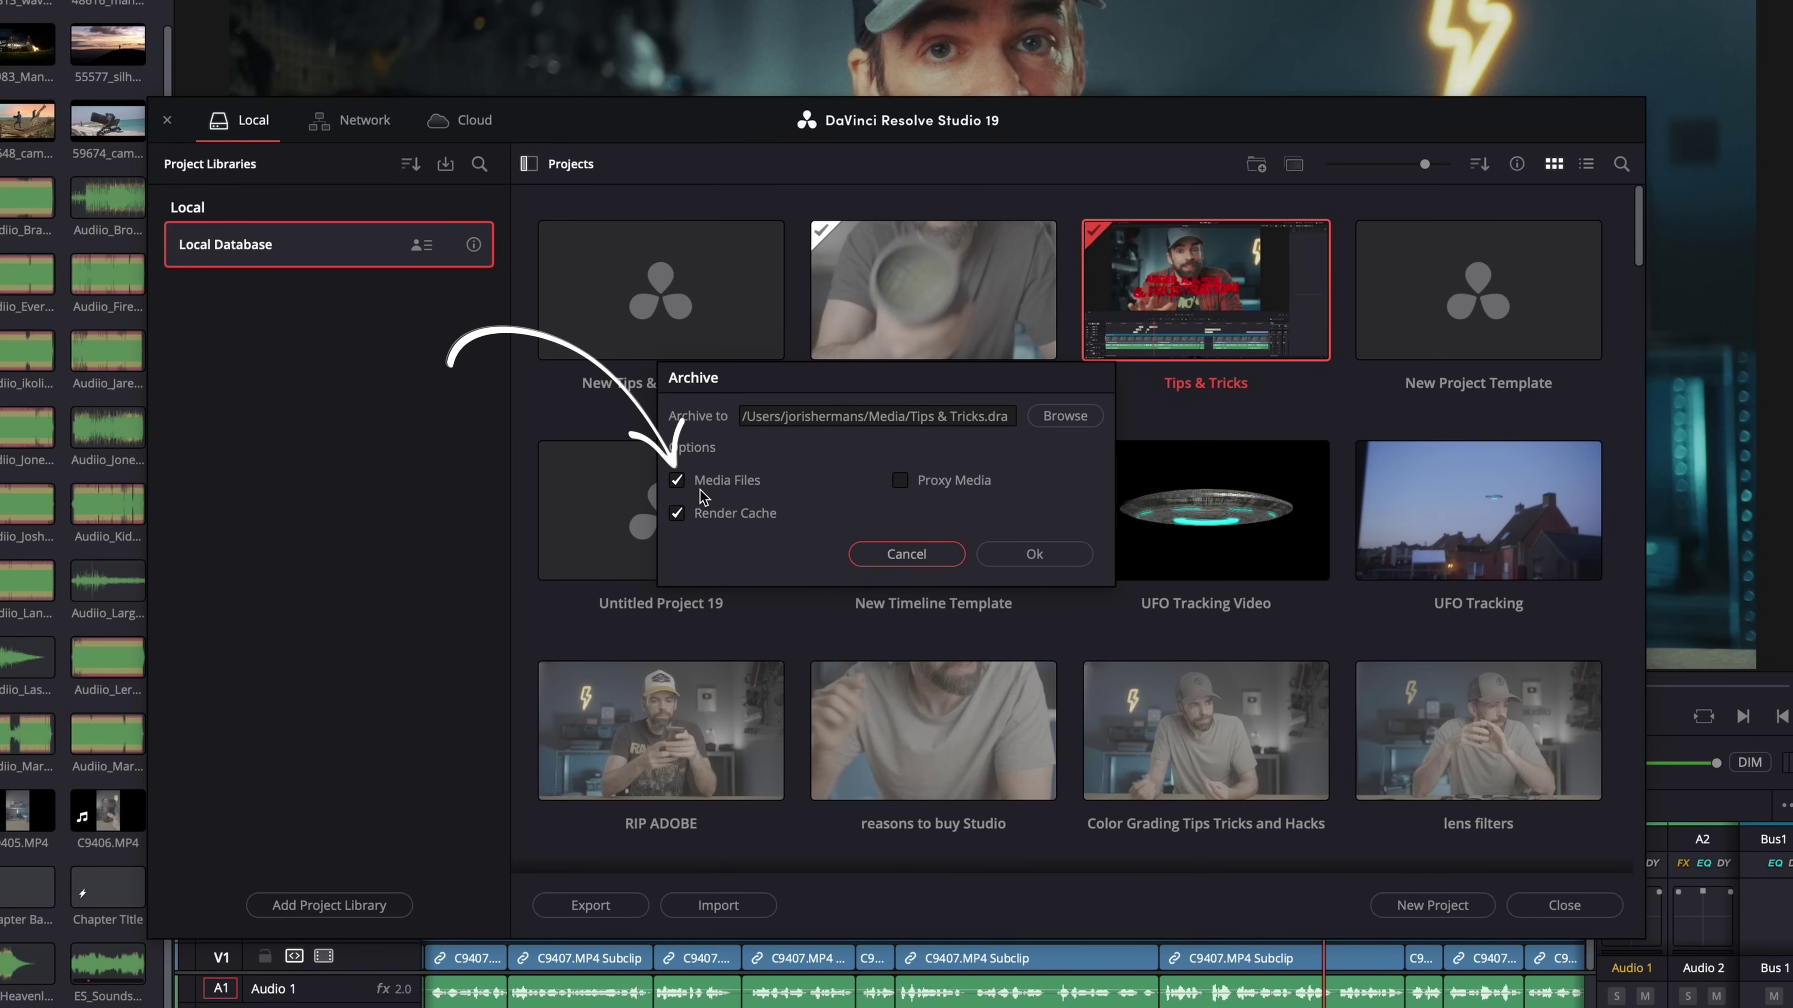
pyautogui.click(1025, 558)
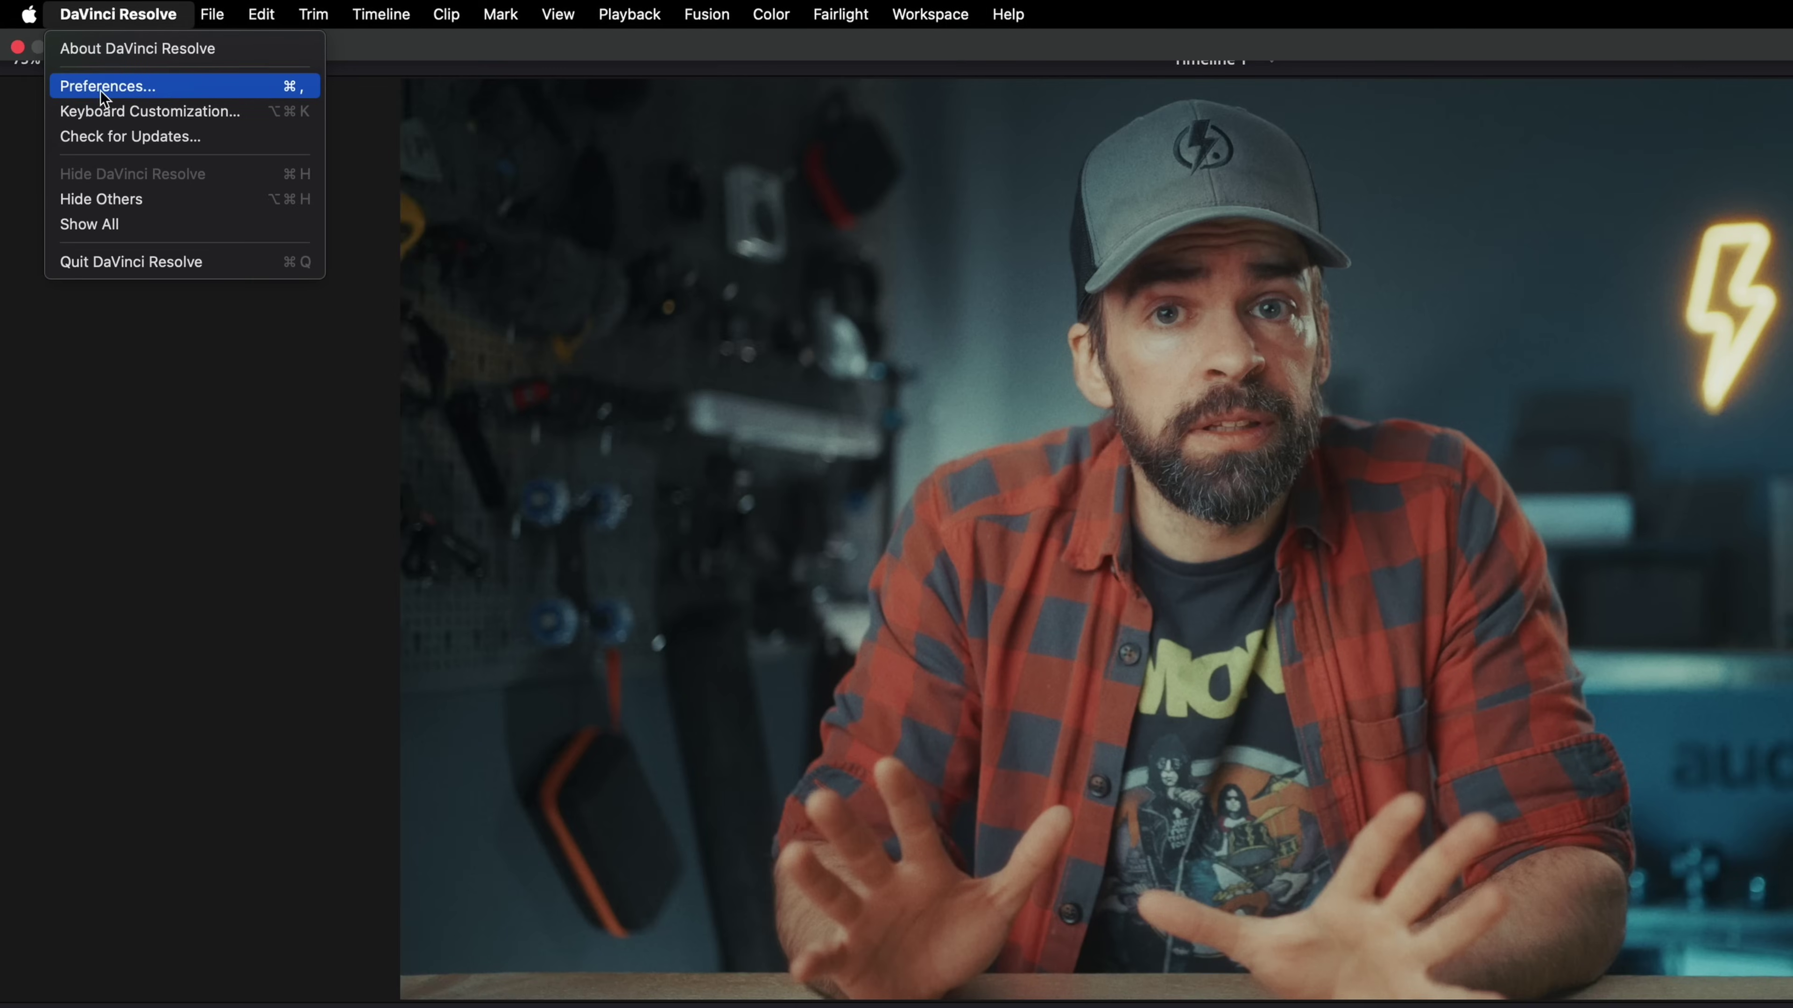
# Step: Confirm Live save is enabled under User > Project Save and Load preferences and save them
pyautogui.click(96, 93)
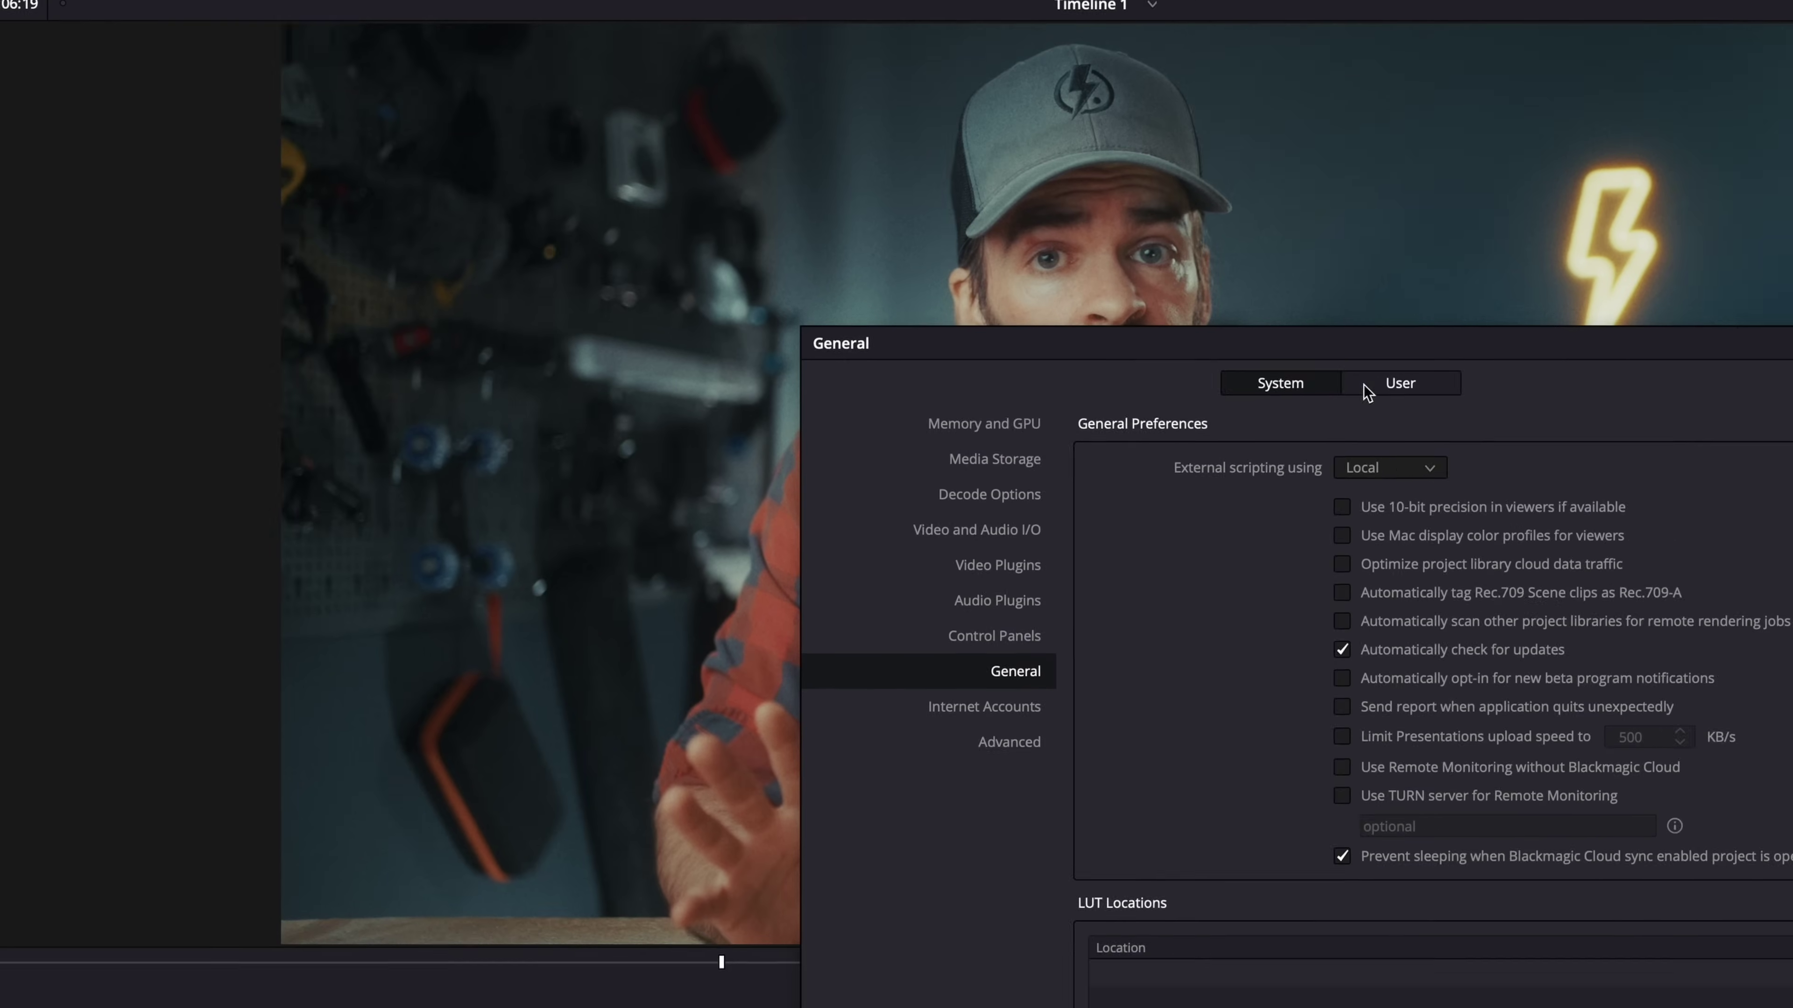
pyautogui.click(1496, 438)
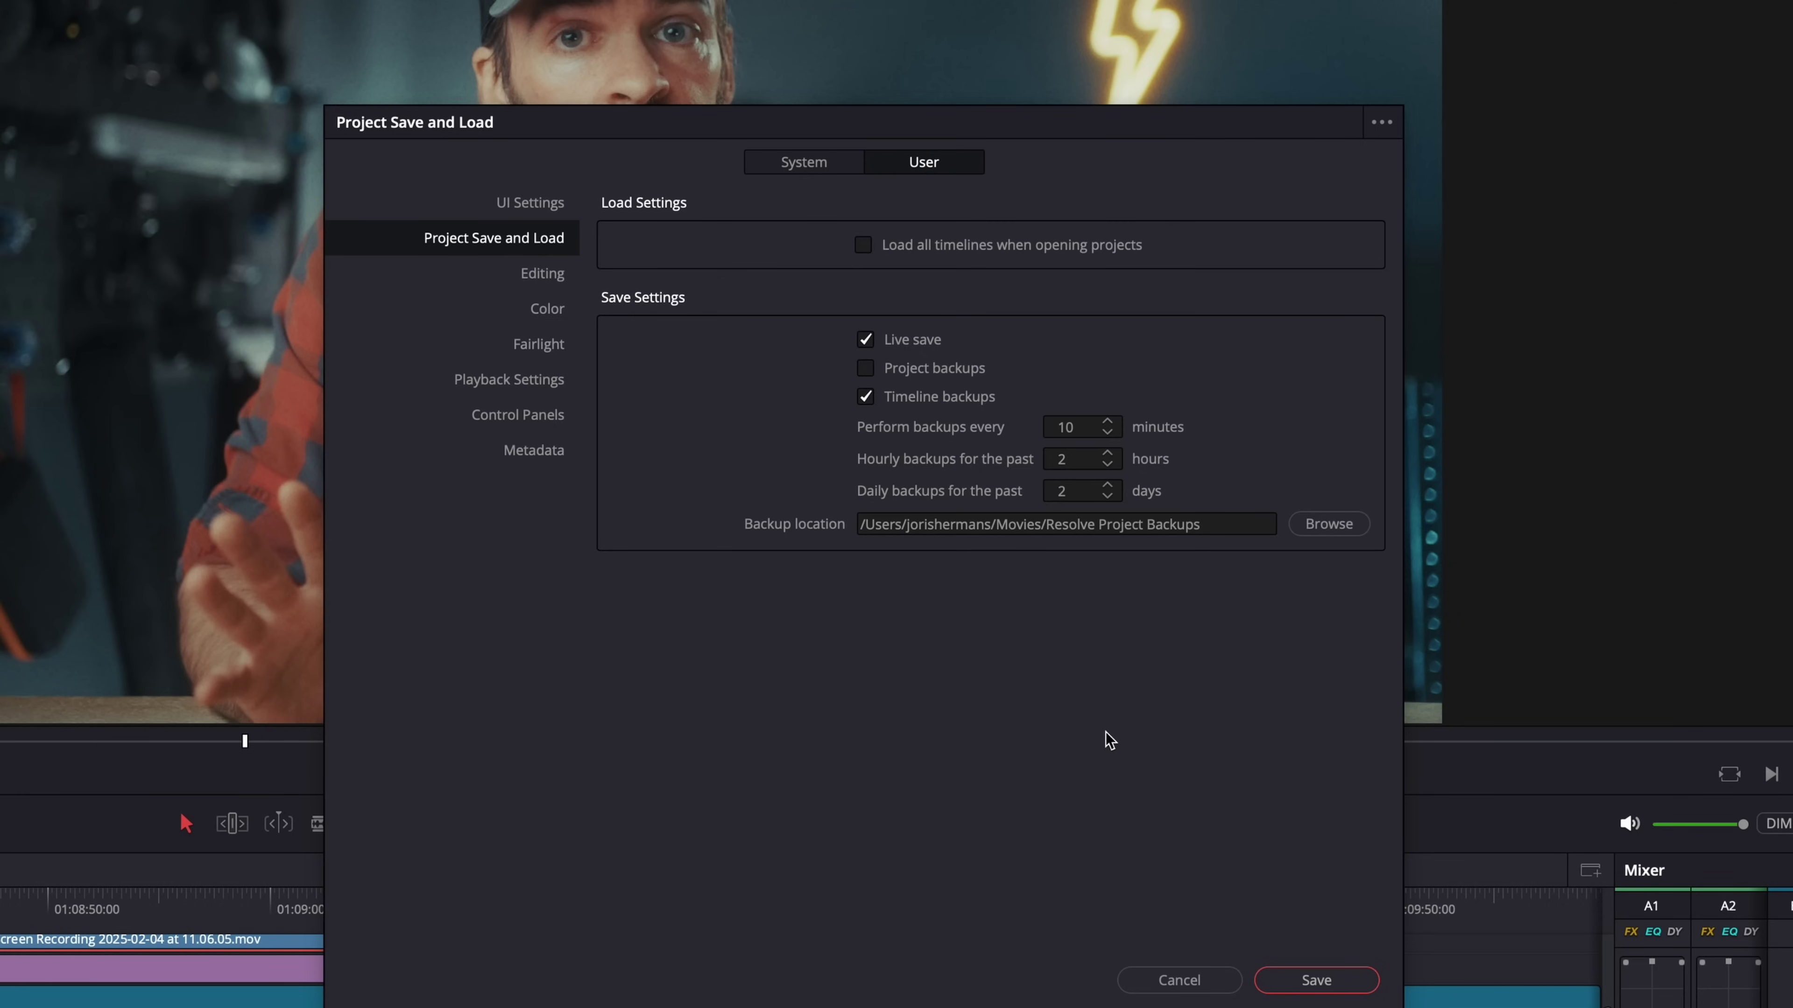
pyautogui.click(1288, 979)
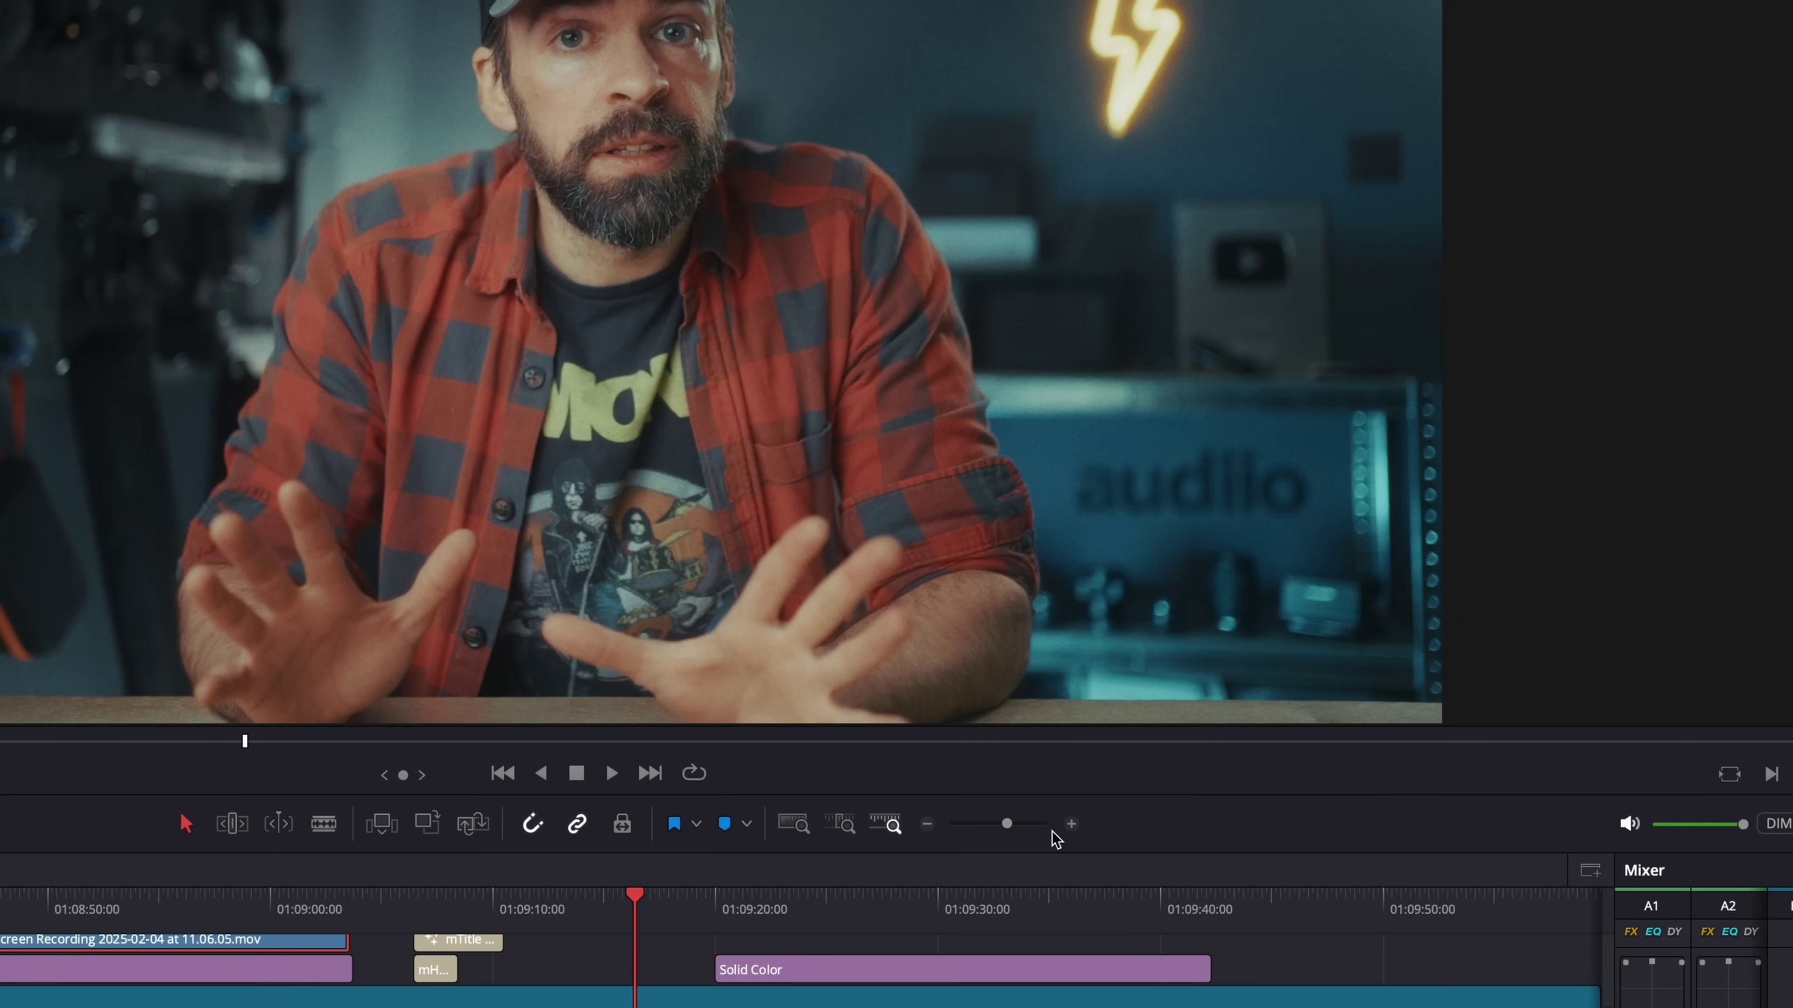